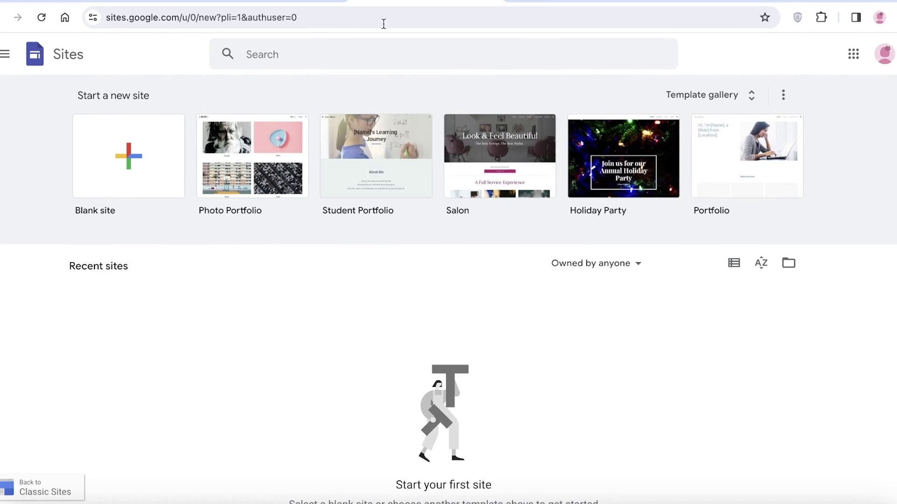
Create a new blank site
{"action": "left_click", "coordinate": [110, 134]}
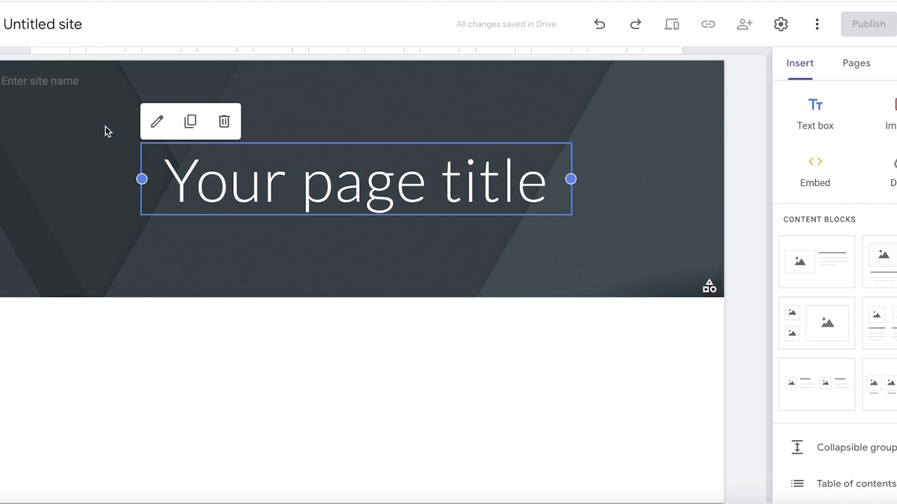
{"action": "left_click", "coordinate": [540, 145]}
{"action": "triple_click", "coordinate": [334, 199]}
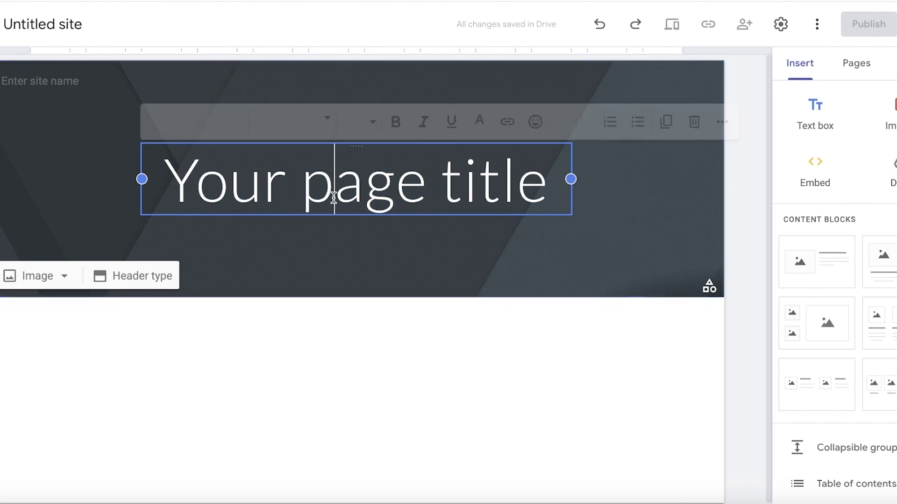
Upload the black EMELINE DESIGNS image, 1.png, from a subfolder of Downloads as the site's logo
{"action": "left_click", "coordinate": [56, 92]}
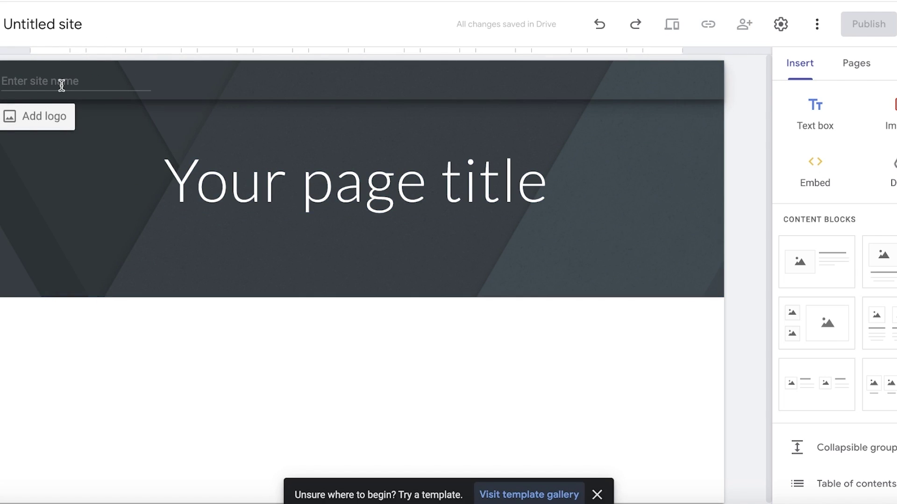
{"action": "left_click", "coordinate": [53, 124]}
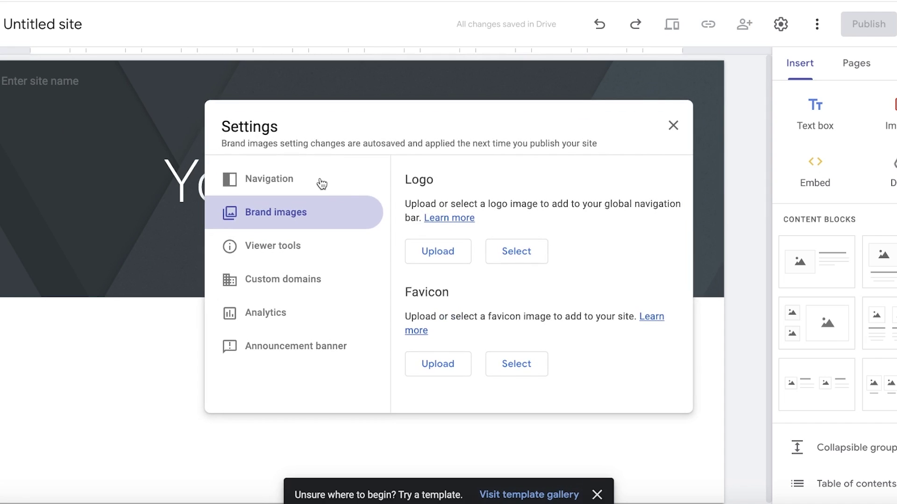
{"action": "left_click", "coordinate": [466, 255]}
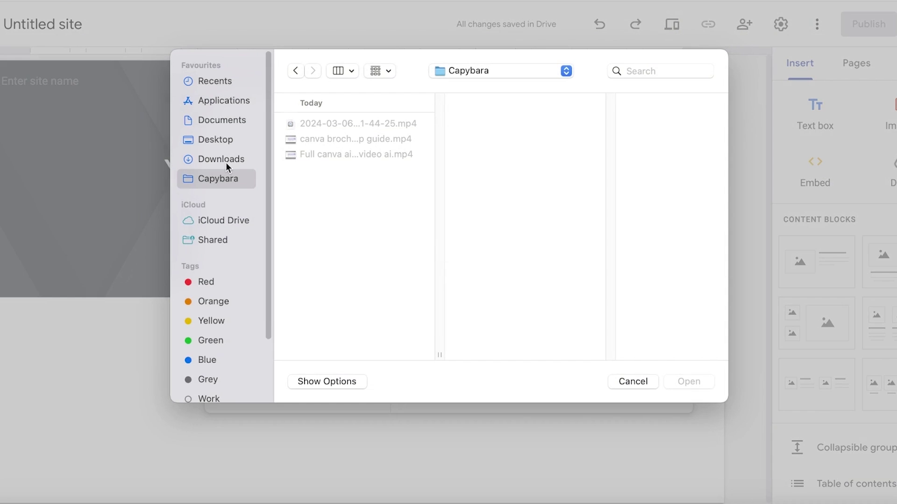
{"action": "left_click", "coordinate": [196, 160]}
{"action": "scroll", "coordinate": [361, 345], "scroll_direction": "down", "scroll_amount": 2}
{"action": "left_click", "coordinate": [322, 330]}
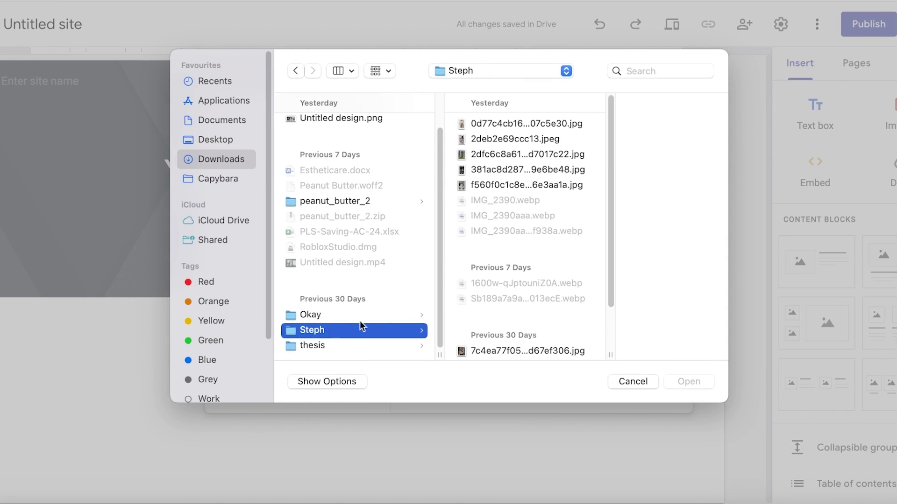
{"action": "left_click", "coordinate": [495, 146]}
{"action": "left_click", "coordinate": [503, 122]}
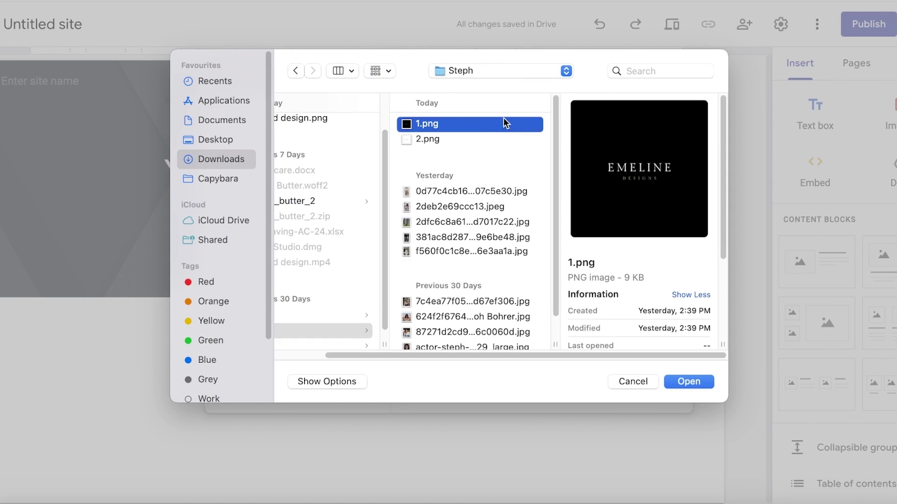
{"action": "left_click", "coordinate": [484, 145]}
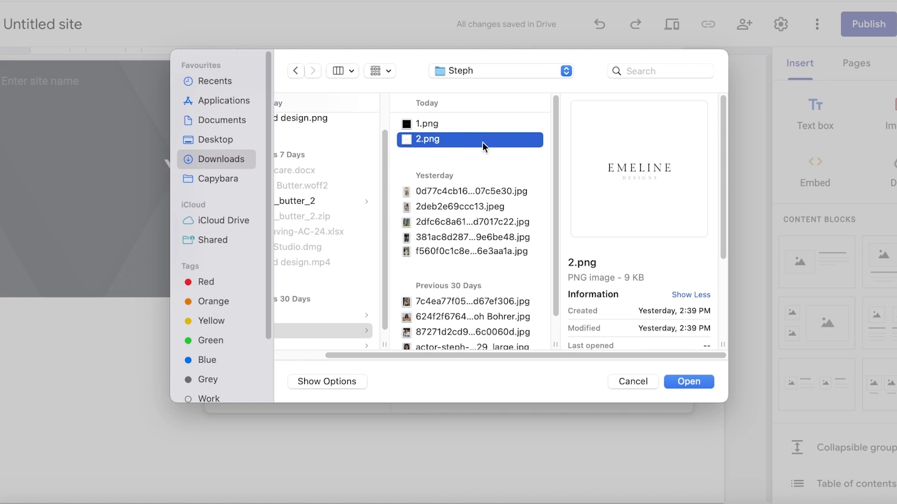
{"action": "left_click", "coordinate": [472, 125]}
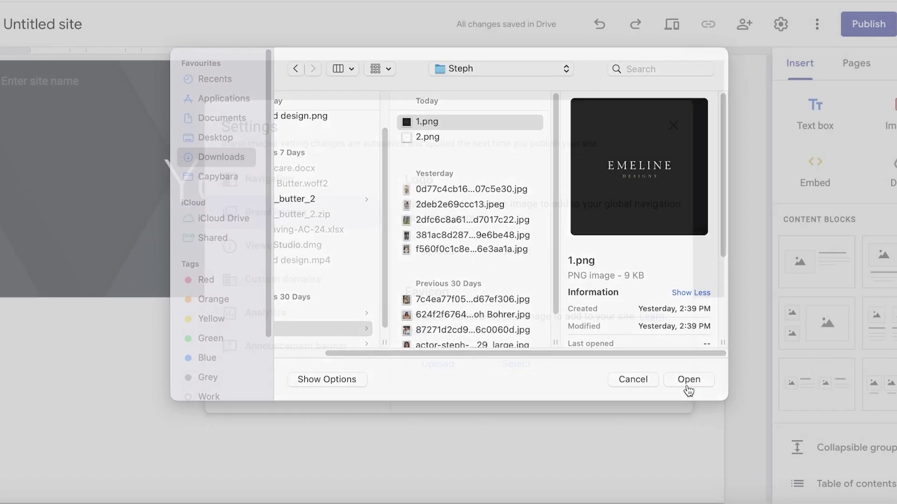
{"action": "left_click", "coordinate": [686, 386]}
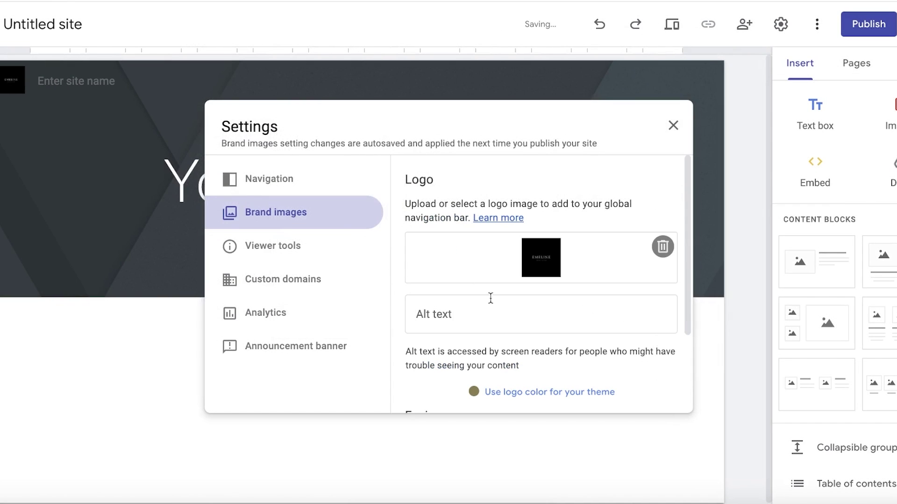
{"action": "scroll", "coordinate": [526, 328], "scroll_direction": "down", "scroll_amount": 3}
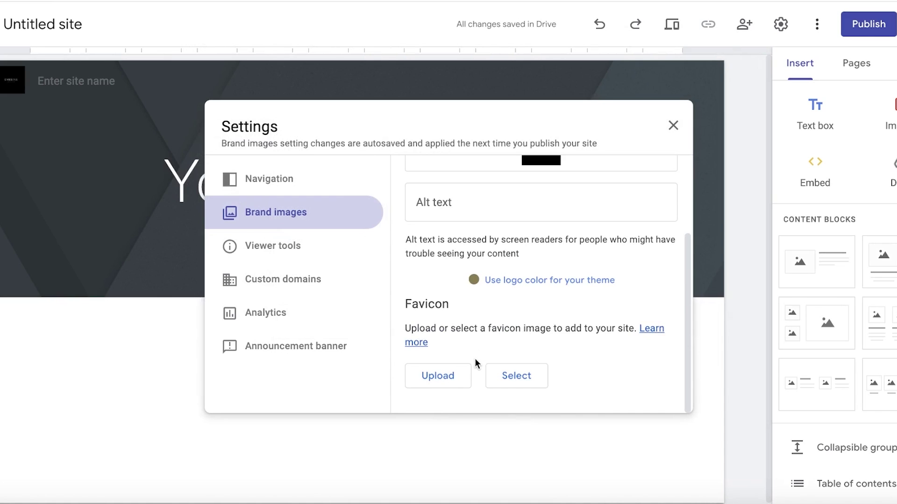
{"action": "left_click", "coordinate": [673, 125]}
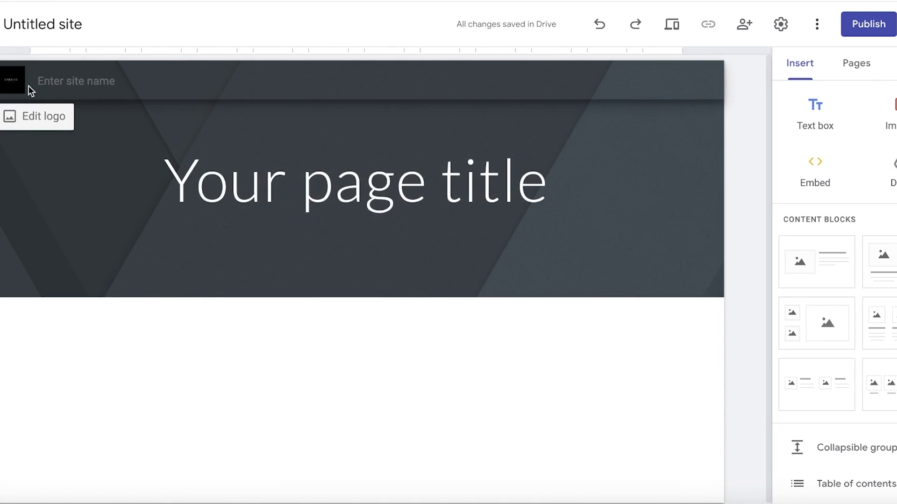
Set the site's navigation mode to Top and the navigation bar color to Black
{"action": "left_click", "coordinate": [20, 116]}
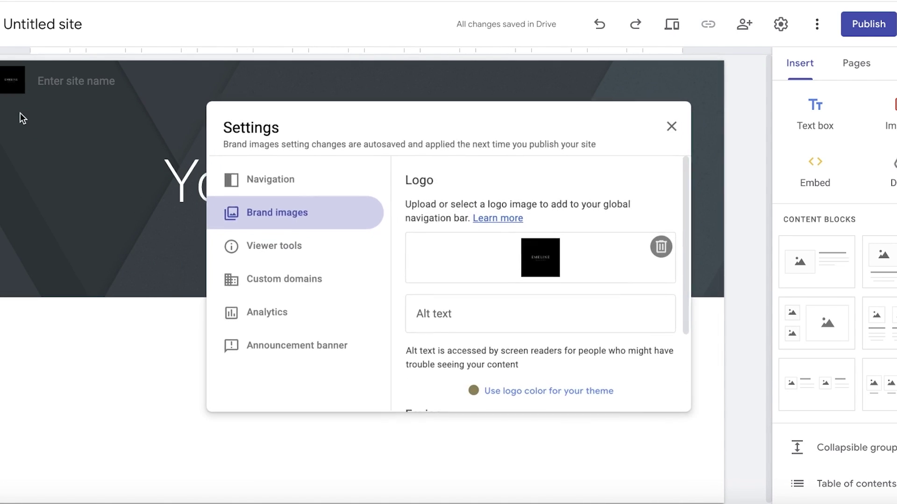
{"action": "left_click", "coordinate": [288, 189]}
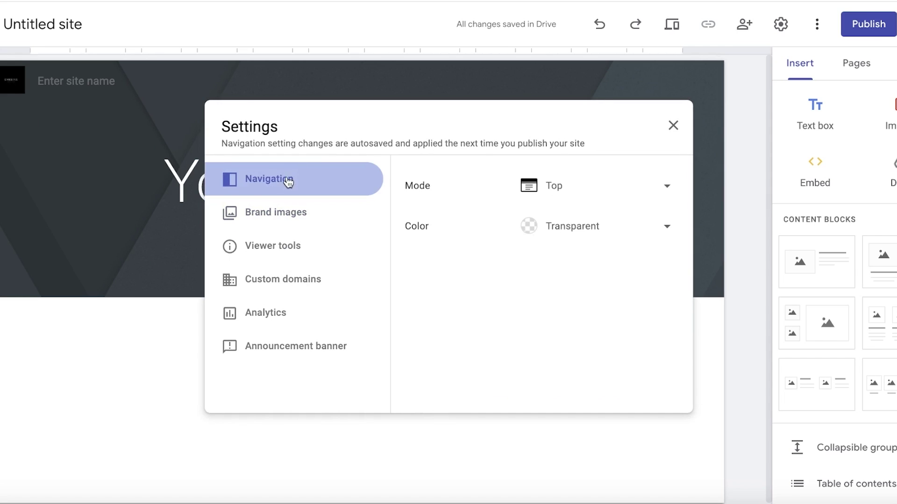
{"action": "left_click", "coordinate": [589, 189]}
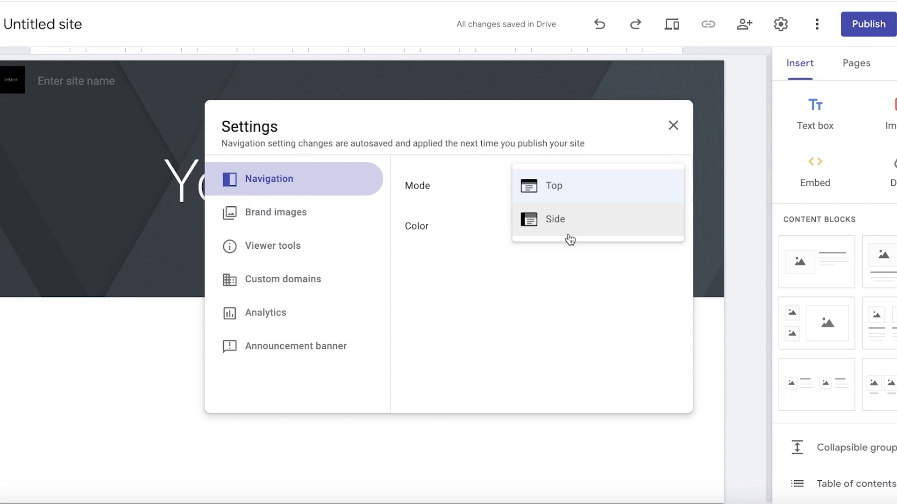
{"action": "left_click", "coordinate": [558, 224]}
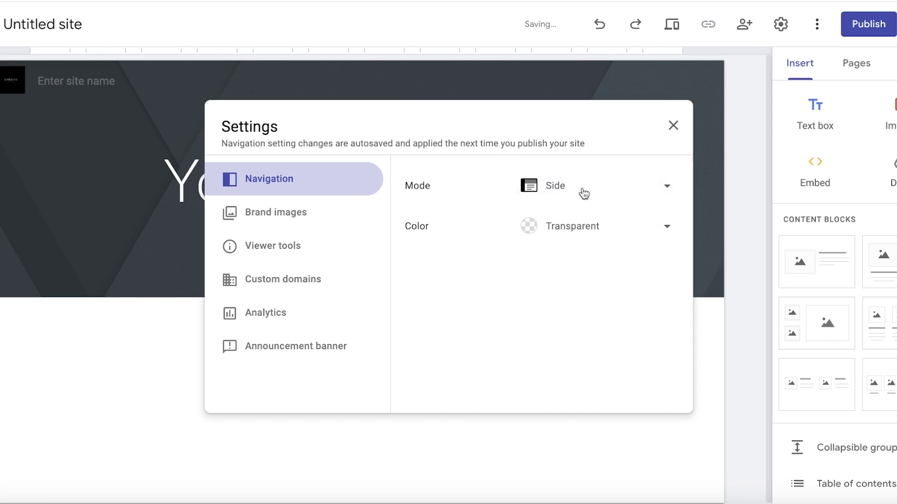
{"action": "left_click", "coordinate": [583, 194]}
{"action": "left_click", "coordinate": [576, 150]}
{"action": "left_click", "coordinate": [567, 230]}
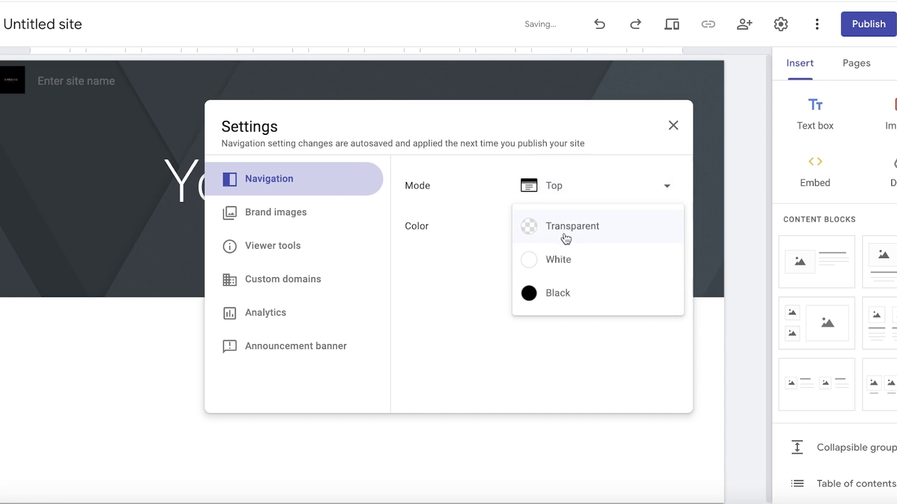
{"action": "left_click", "coordinate": [557, 292]}
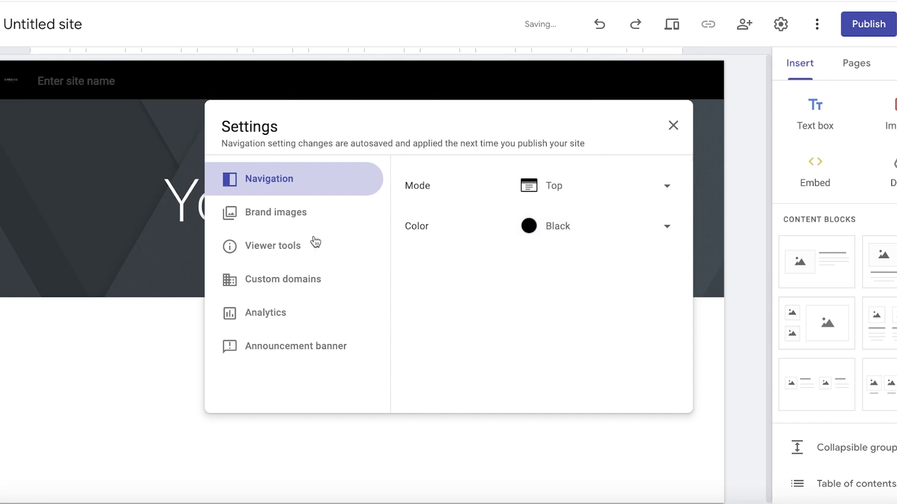
Look through the site's brand images, viewer tools and custom domains settings
{"action": "left_click", "coordinate": [296, 213]}
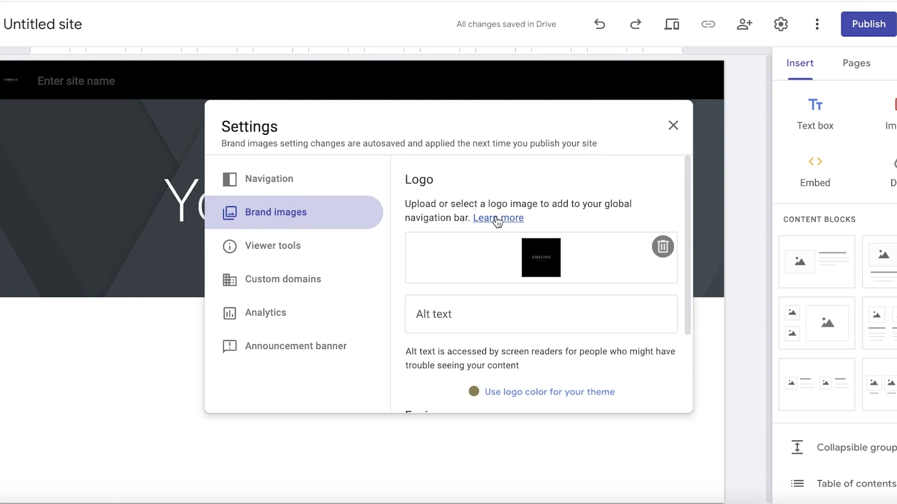
{"action": "scroll", "coordinate": [497, 222], "scroll_direction": "down", "scroll_amount": 3}
{"action": "left_click", "coordinate": [287, 243]}
{"action": "left_click", "coordinate": [290, 282]}
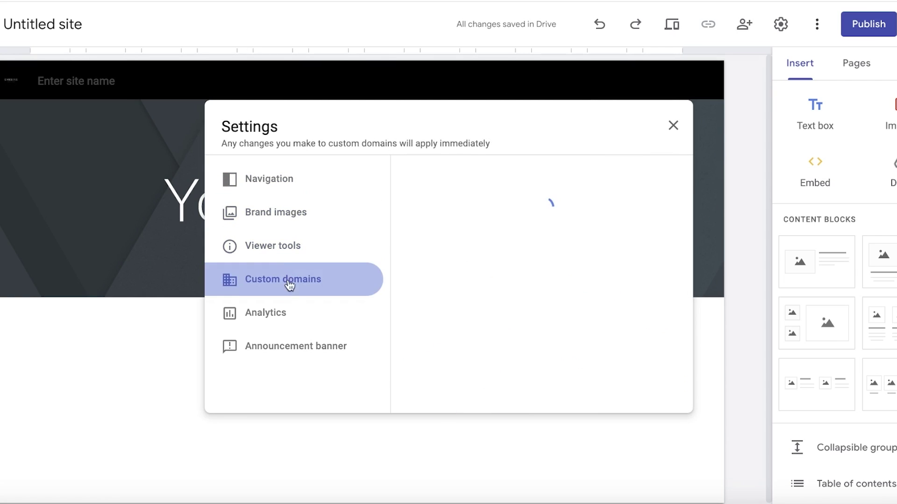
{"action": "left_click", "coordinate": [673, 125]}
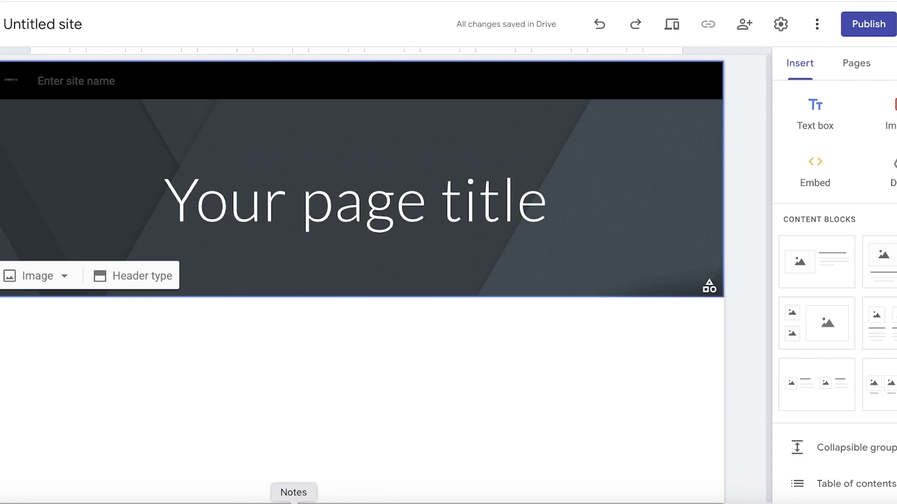
Switch to Notes to check the winter collection banner entry in the site outline, and return to the site editor
{"action": "left_click", "coordinate": [293, 502]}
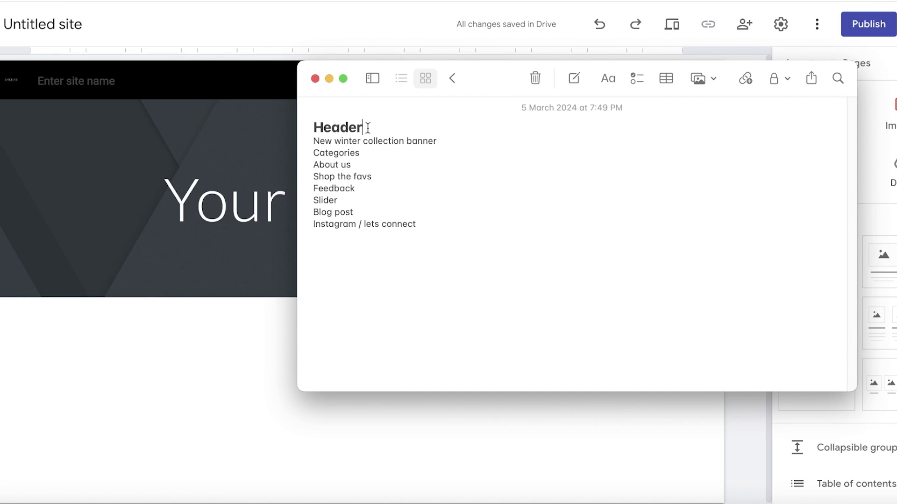
{"action": "left_click_drag", "start_coordinate": [322, 142], "coordinate": [480, 136]}
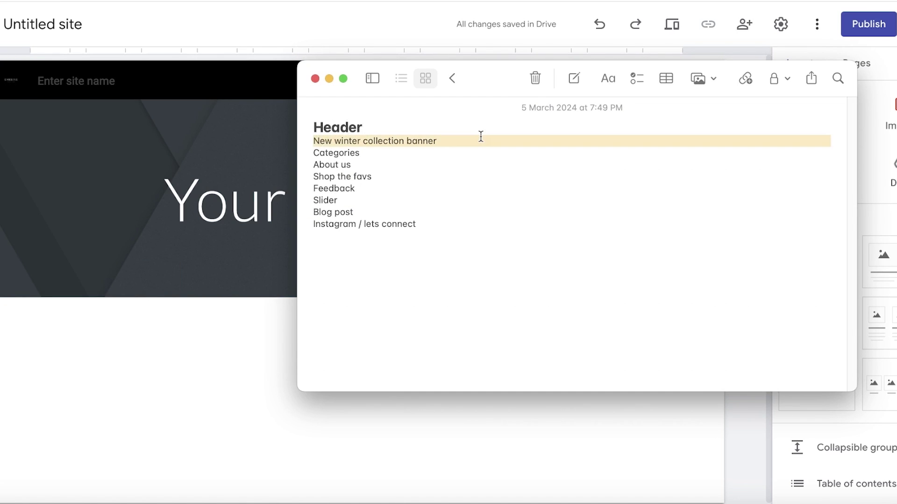
{"action": "left_click", "coordinate": [97, 443]}
Replace the placeholder page title in the header with "Winter is here"
{"action": "triple_click", "coordinate": [352, 198]}
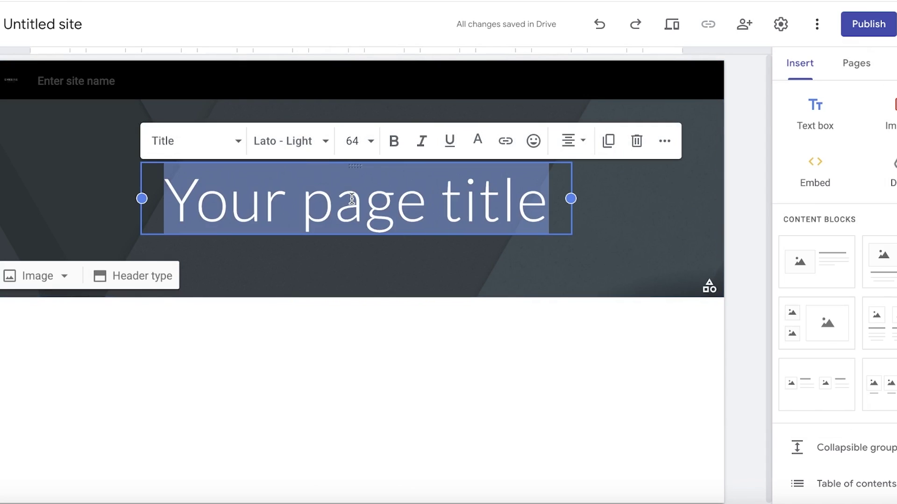
{"action": "type", "text": "Winter is here"}
{"action": "left_click", "coordinate": [535, 242]}
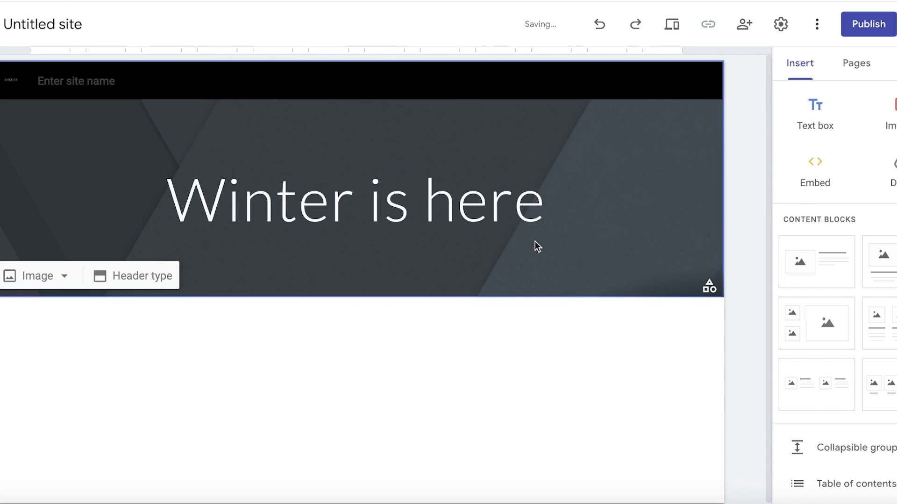
Start uploading a header background image and preview the photos in the current folder
{"action": "left_click", "coordinate": [47, 278]}
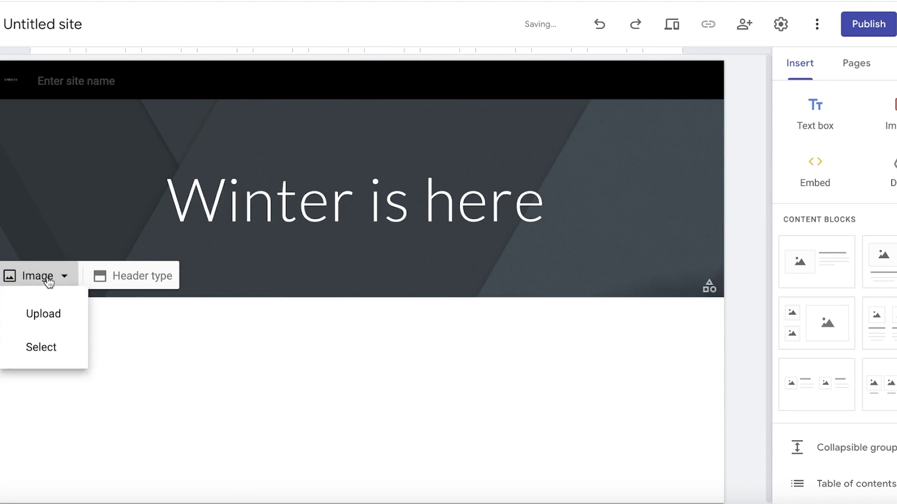
{"action": "left_click", "coordinate": [58, 317]}
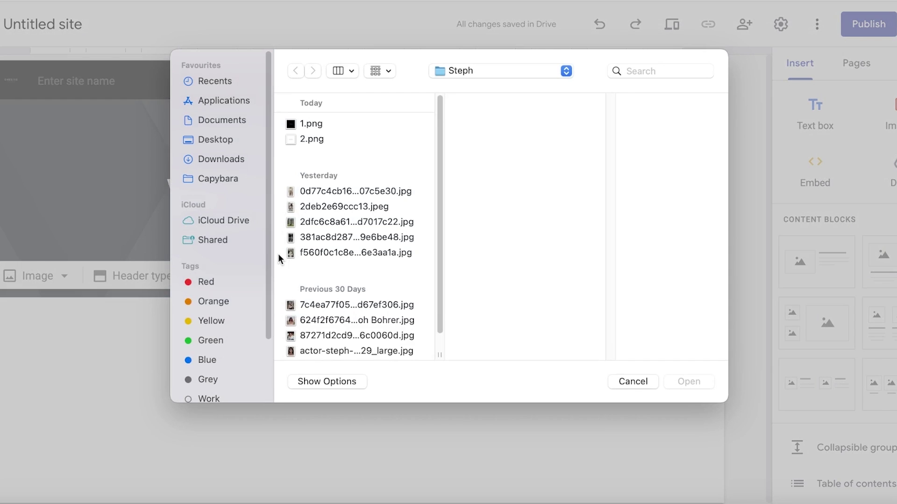
{"action": "left_click", "coordinate": [345, 206]}
{"action": "scroll", "coordinate": [350, 281], "scroll_direction": "down", "scroll_amount": 1}
{"action": "left_click", "coordinate": [347, 315]}
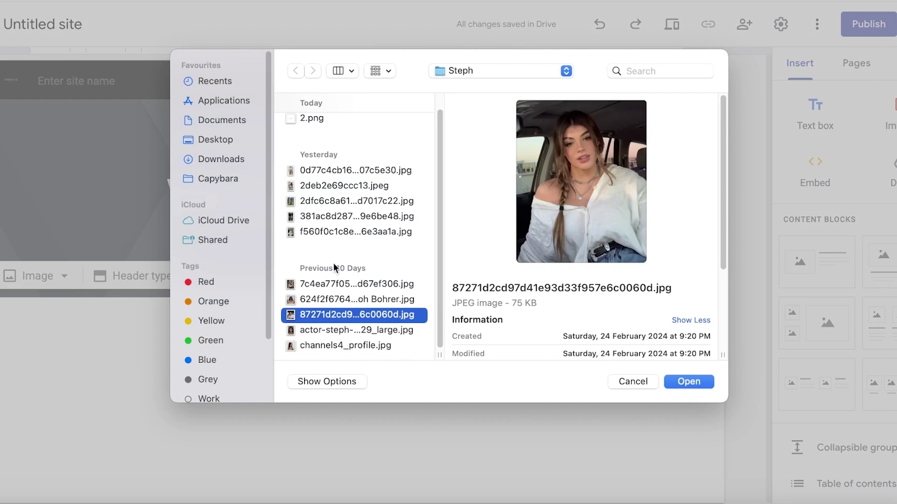
{"action": "left_click", "coordinate": [334, 233]}
{"action": "scroll", "coordinate": [332, 195], "scroll_direction": "up", "scroll_amount": 1}
Compare the designs in the Downloads folder and upload Untitled design.jpg as the header background
{"action": "left_click", "coordinate": [211, 182]}
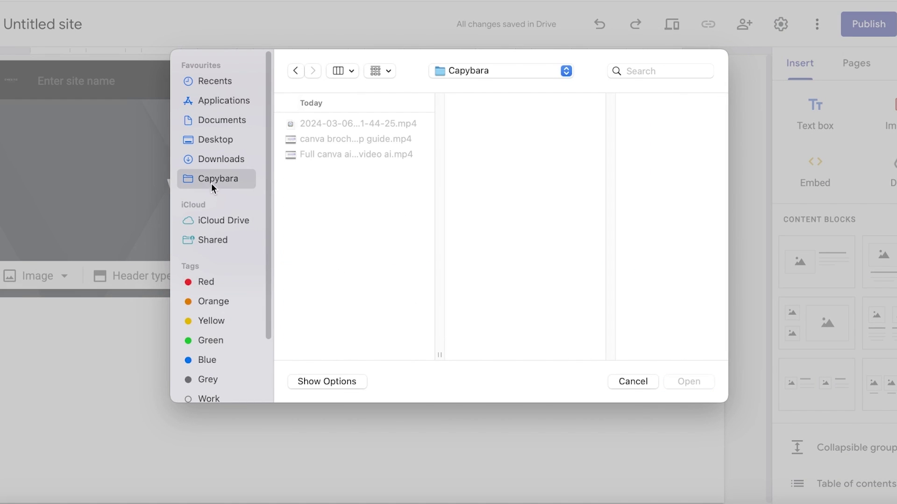
{"action": "left_click", "coordinate": [214, 160]}
{"action": "left_click", "coordinate": [316, 171]}
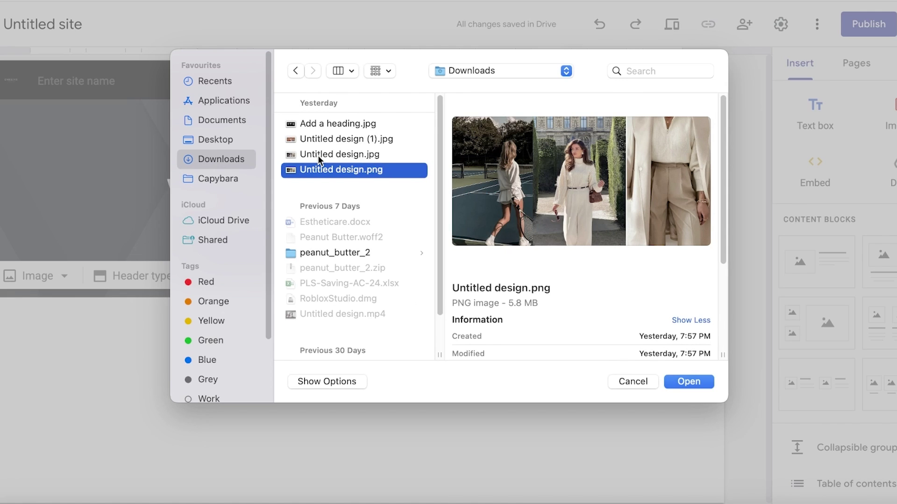
{"action": "left_click", "coordinate": [317, 155]}
{"action": "left_click", "coordinate": [323, 169]}
{"action": "left_click", "coordinate": [351, 156]}
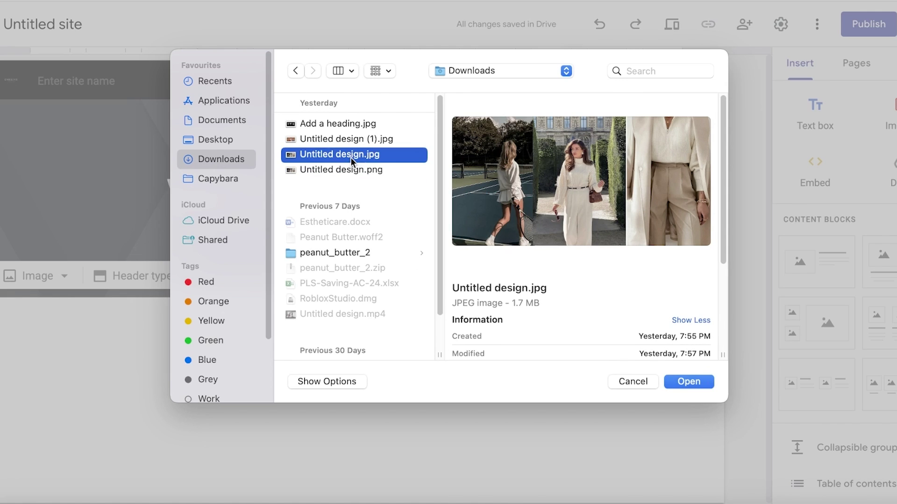
{"action": "left_click", "coordinate": [363, 140]}
{"action": "key", "text": "Down"}
{"action": "left_click", "coordinate": [357, 139]}
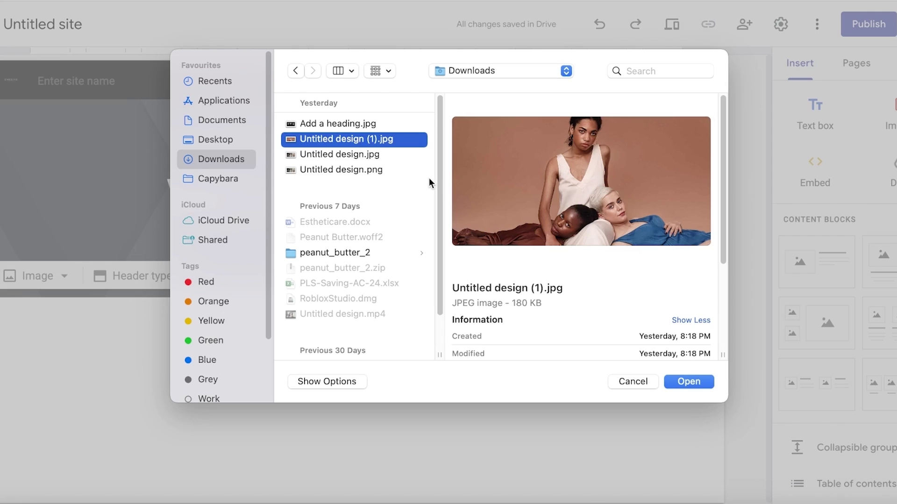
{"action": "left_click", "coordinate": [369, 154]}
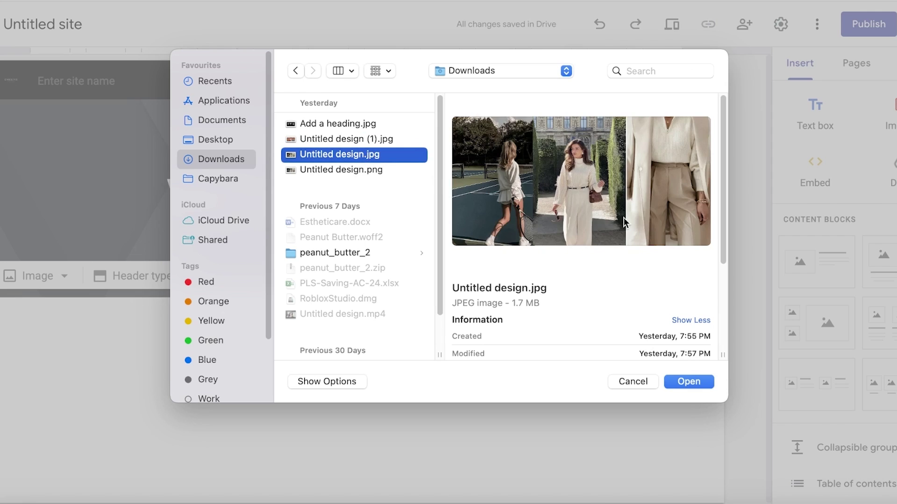
{"action": "left_click", "coordinate": [698, 381]}
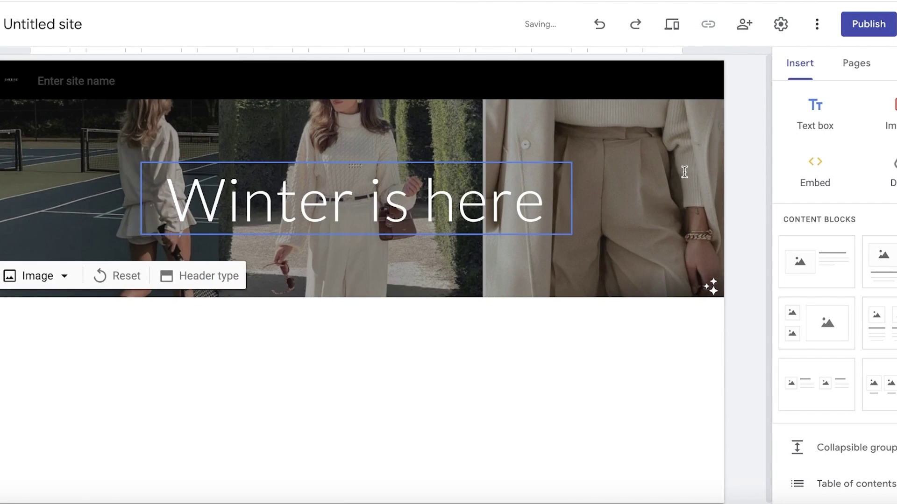
Change the page header type to Cover so the winter background image fills the header
{"action": "left_click", "coordinate": [201, 282]}
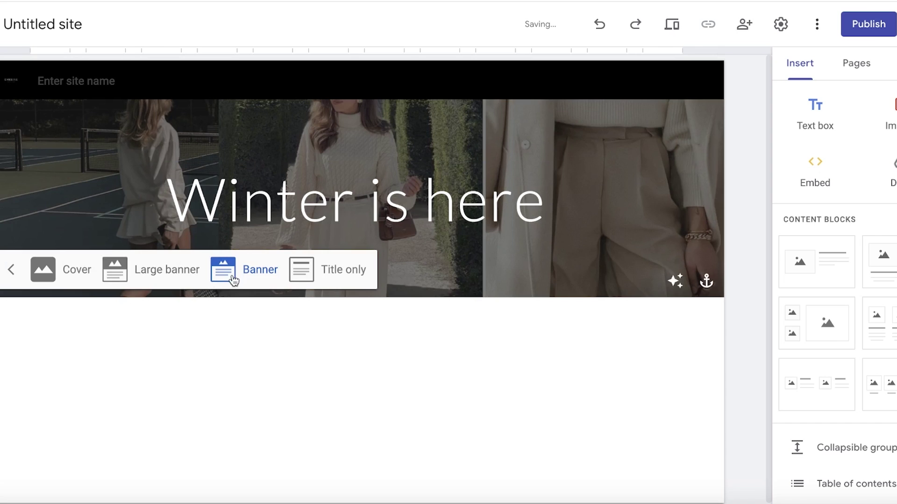
{"action": "left_click", "coordinate": [54, 278]}
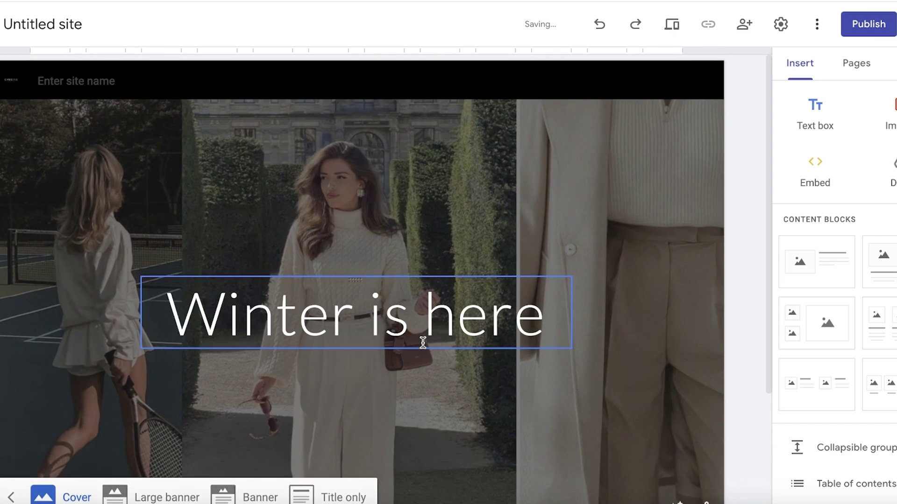
{"action": "scroll", "coordinate": [421, 341], "scroll_direction": "down", "scroll_amount": 2}
{"action": "scroll", "coordinate": [146, 306], "scroll_direction": "up", "scroll_amount": 2}
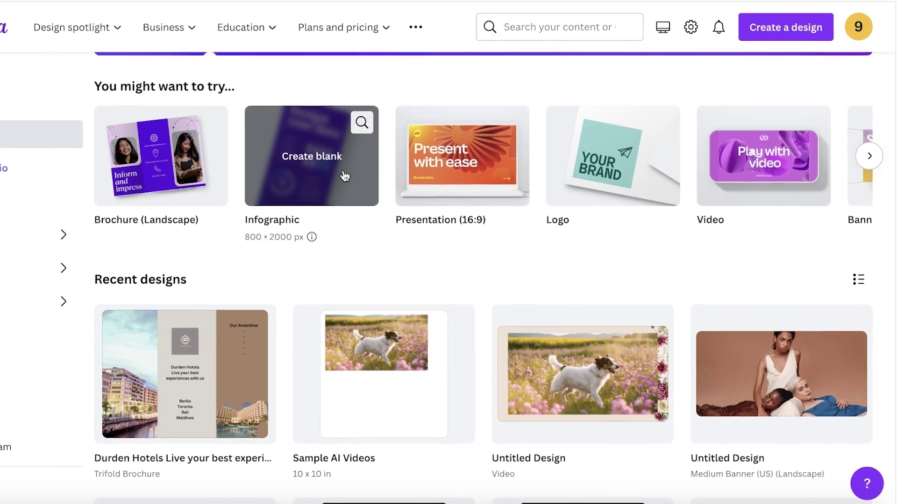
Switch to Canva, search for "banner" and create a blank Medium Banner (US) (Landscape) design
{"action": "scroll", "coordinate": [352, 214], "scroll_direction": "up", "scroll_amount": 4}
{"action": "left_click", "coordinate": [391, 145]}
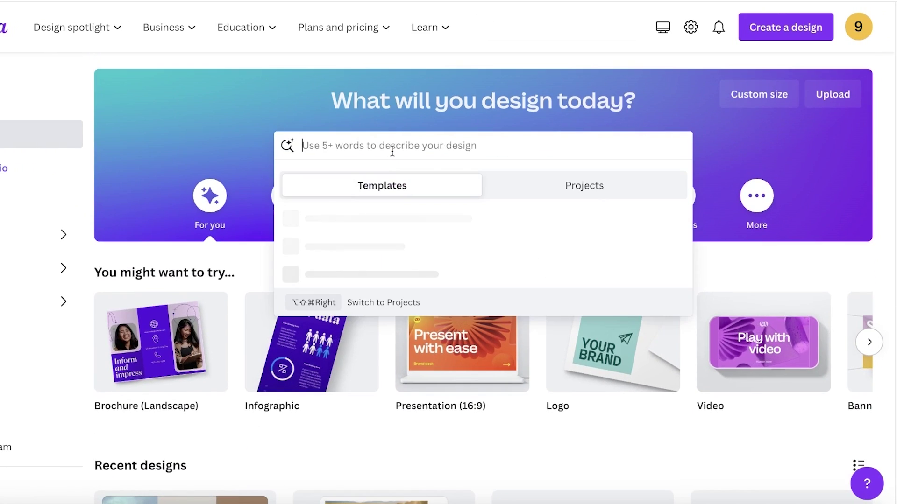
{"action": "type", "text": "banner"}
{"action": "key", "text": "Return"}
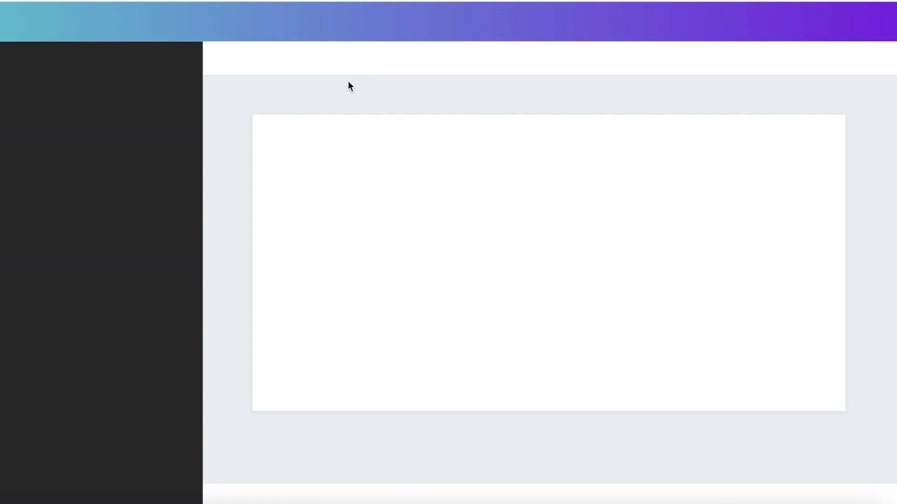
Search the elements for "frame", add the square frame and size it to cover the left third of the banner at full height
{"action": "left_click", "coordinate": [29, 119]}
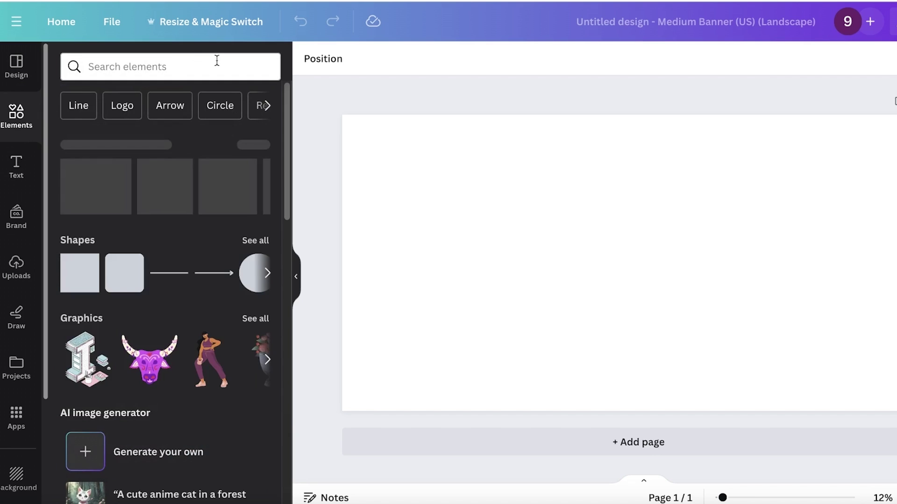
{"action": "left_click", "coordinate": [174, 61]}
{"action": "type", "text": "frame"}
{"action": "key", "text": "Return"}
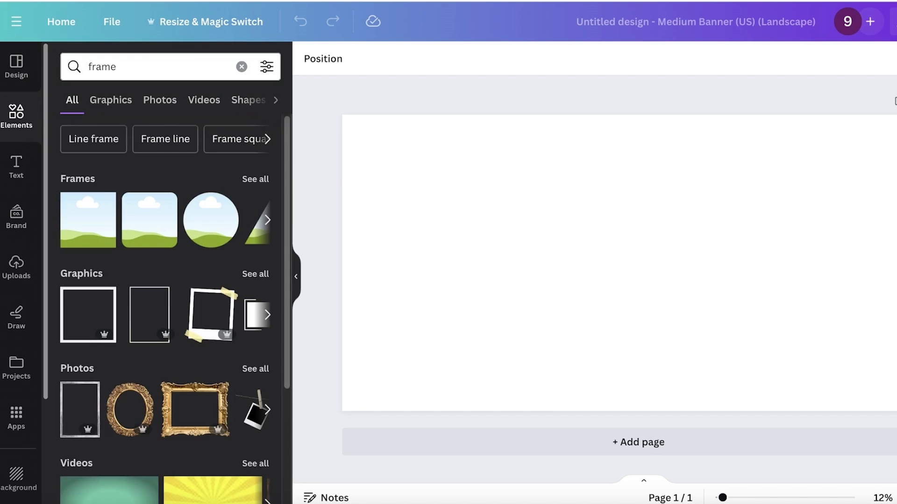
{"action": "left_click", "coordinate": [84, 220]}
{"action": "left_click_drag", "start_coordinate": [582, 269], "coordinate": [396, 188]}
{"action": "left_click_drag", "start_coordinate": [486, 268], "coordinate": [590, 411]}
{"action": "left_click_drag", "start_coordinate": [591, 263], "coordinate": [494, 263]}
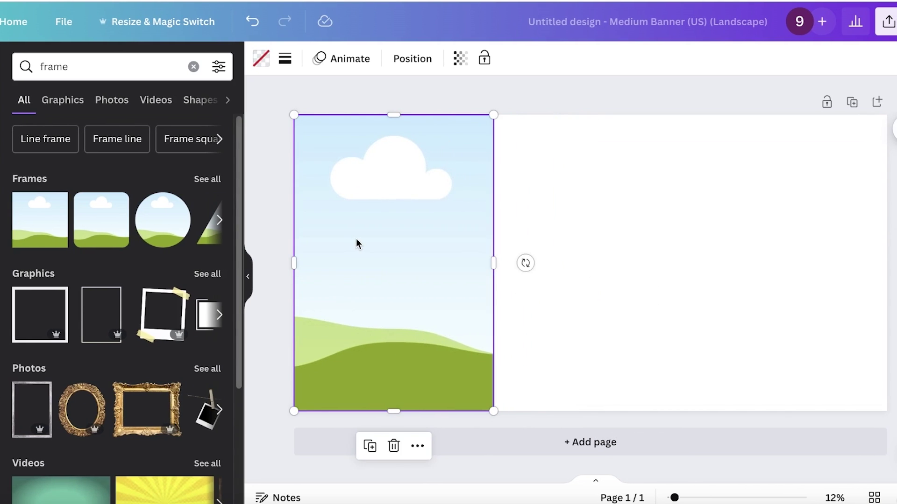
Duplicate the frame twice and line the copies up so three frames span the banner side by side
{"action": "left_click_drag", "start_coordinate": [356, 239], "coordinate": [767, 234]}
{"action": "left_click", "coordinate": [633, 240]}
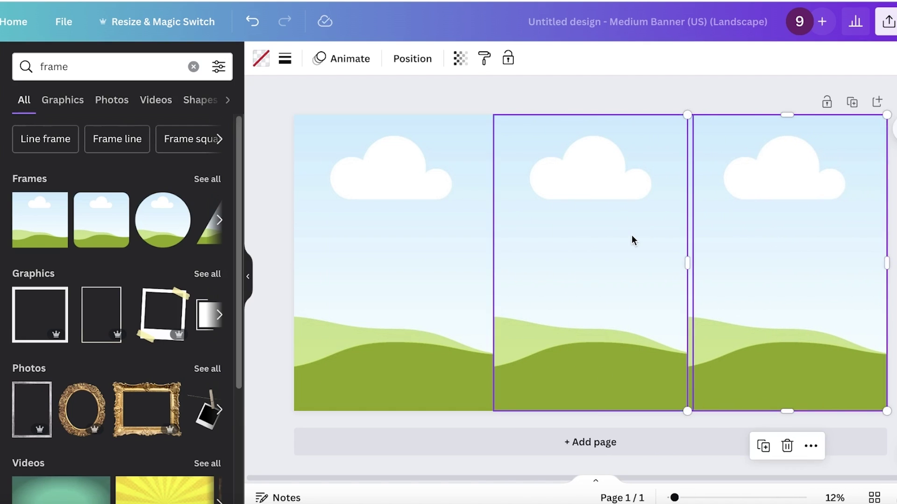
{"action": "left_click", "coordinate": [686, 254]}
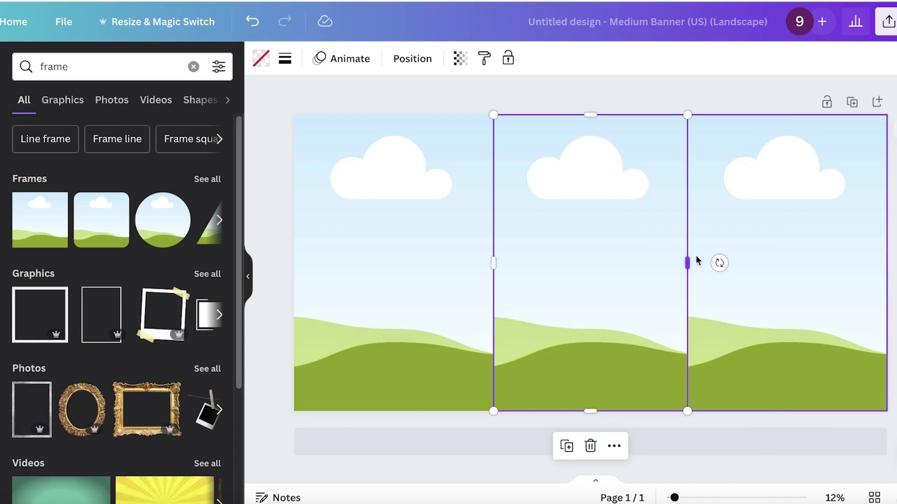
{"action": "left_click_drag", "start_coordinate": [692, 261], "coordinate": [688, 260]}
Narrow the left frame slightly and nudge all three frames until they sit edge to edge, centred on the banner
{"action": "left_click", "coordinate": [438, 248]}
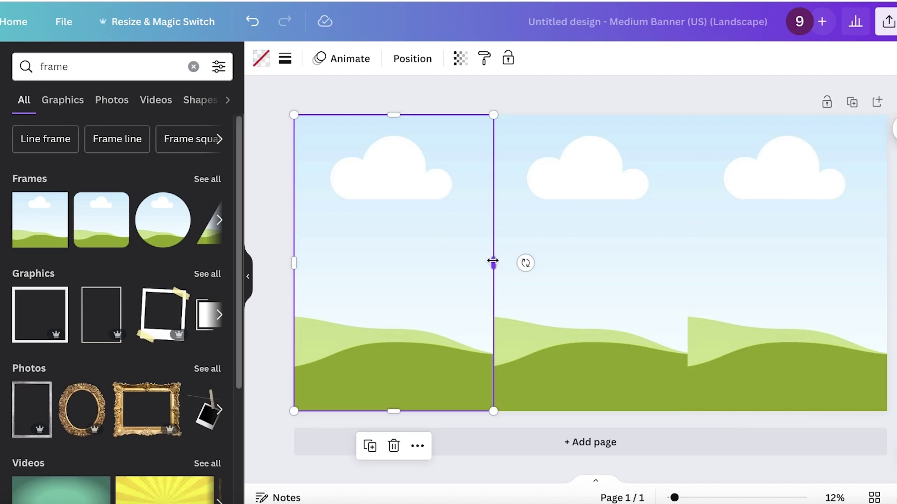
{"action": "left_click_drag", "start_coordinate": [493, 261], "coordinate": [489, 260]}
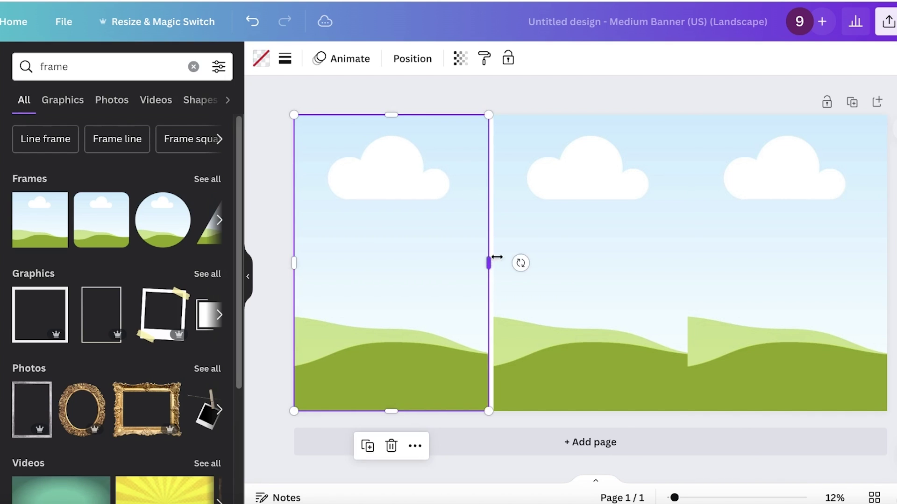
{"action": "left_click", "coordinate": [553, 236]}
{"action": "left_click_drag", "start_coordinate": [552, 236], "coordinate": [551, 234]}
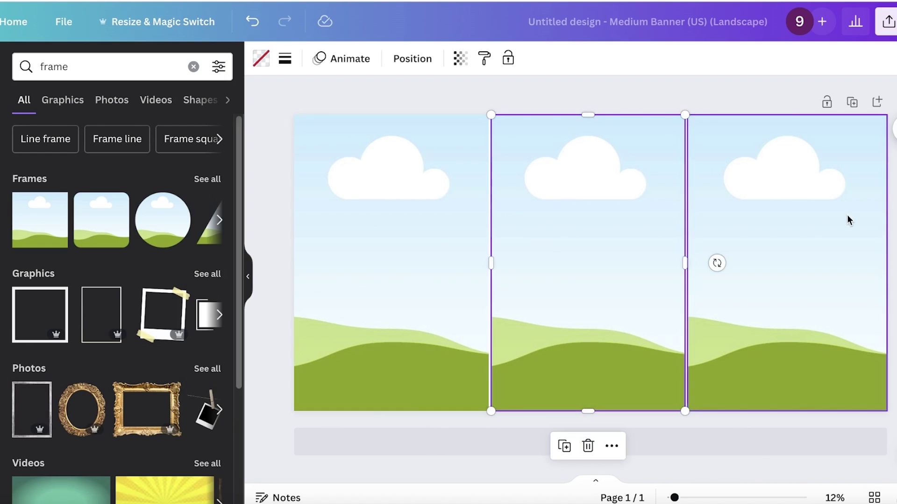
{"action": "left_click_drag", "start_coordinate": [783, 215], "coordinate": [781, 214]}
{"action": "left_click_drag", "start_coordinate": [449, 230], "coordinate": [452, 230]}
{"action": "left_click", "coordinate": [752, 230], "text": "shift"}
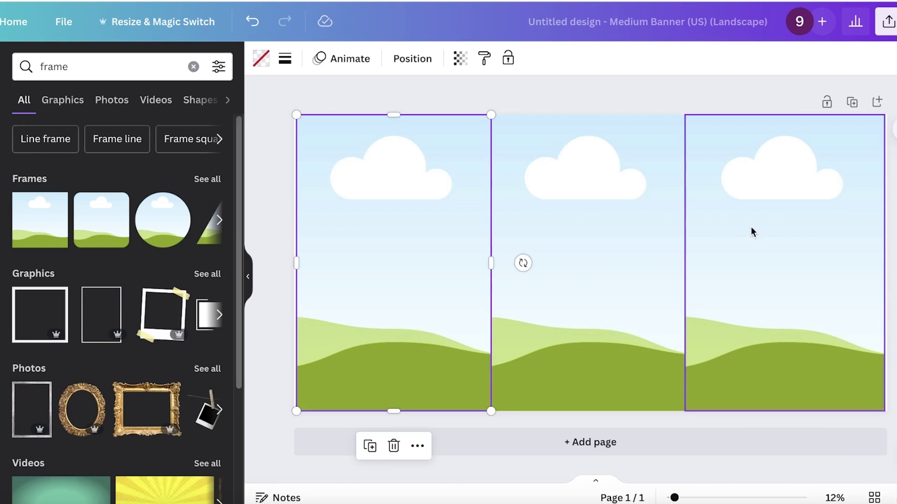
{"action": "key", "text": "Escape"}
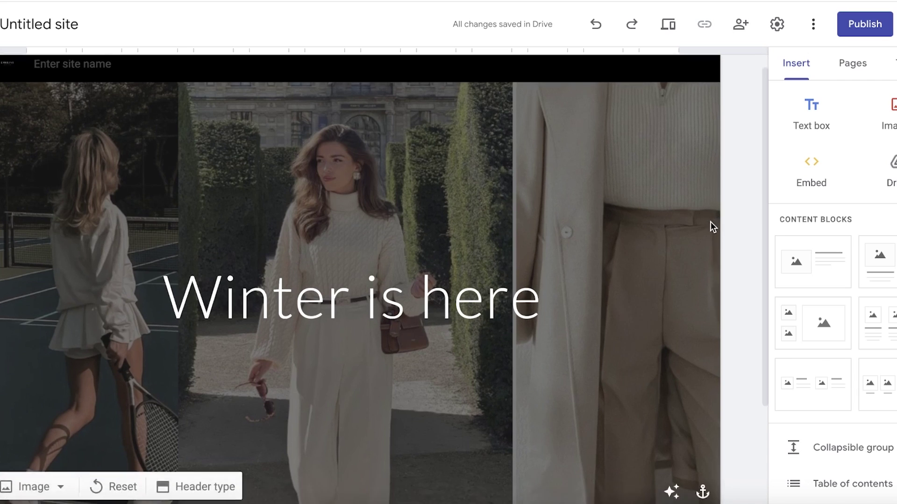
Return to the Google Sites editor, check the Categories entry in the Notes site outline, and go back to the page
{"action": "scroll", "coordinate": [710, 222], "scroll_direction": "down", "scroll_amount": 3}
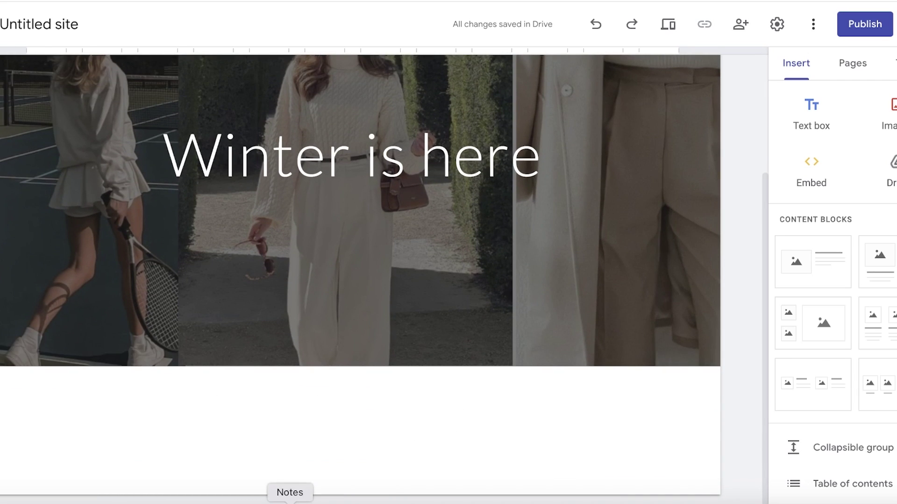
{"action": "left_click", "coordinate": [287, 499]}
{"action": "left_click", "coordinate": [335, 153]}
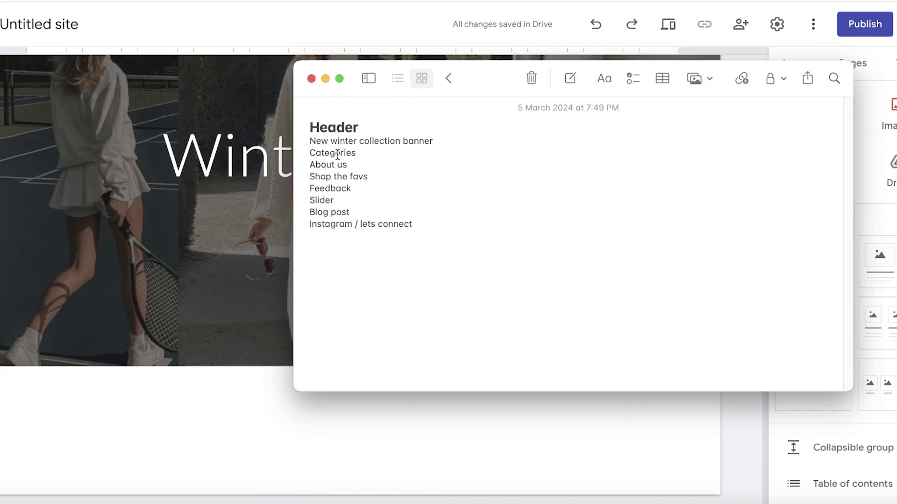
{"action": "left_click", "coordinate": [299, 414]}
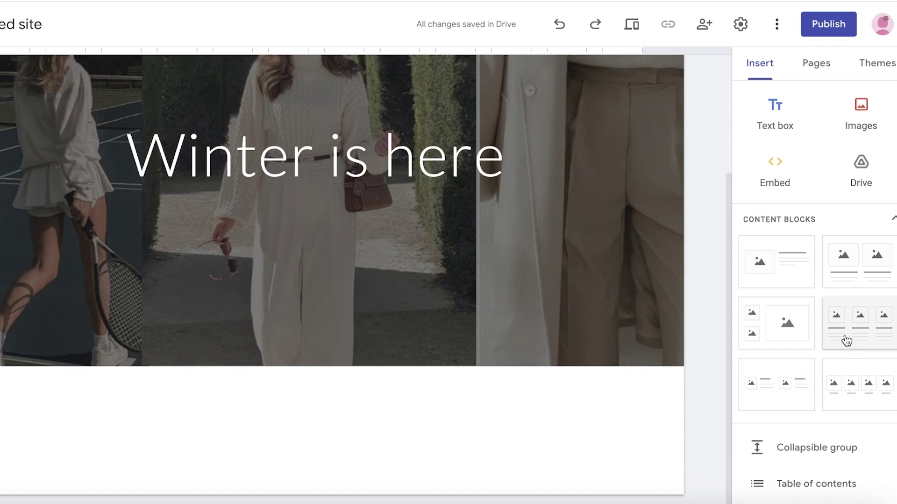
Insert a three-column image and text block below the header and head its columns "Cashmere", "Cotton" and "Silk"
{"action": "left_click", "coordinate": [862, 348]}
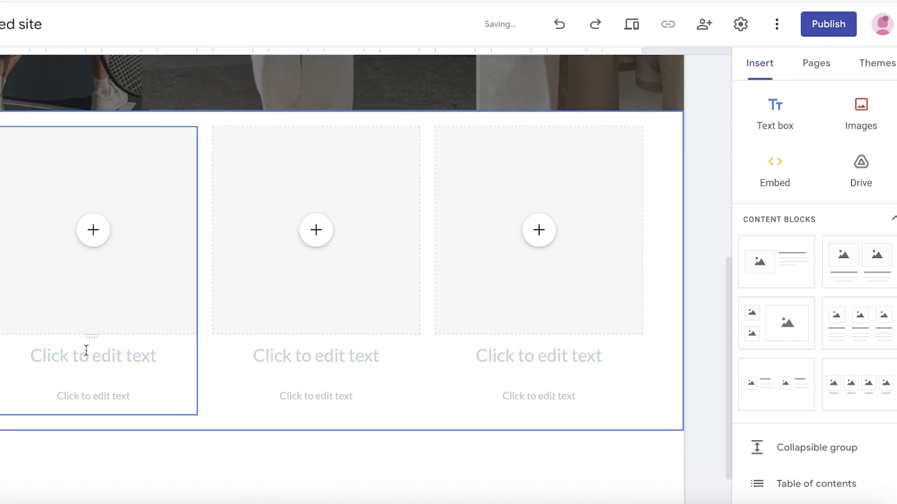
{"action": "left_click", "coordinate": [59, 357]}
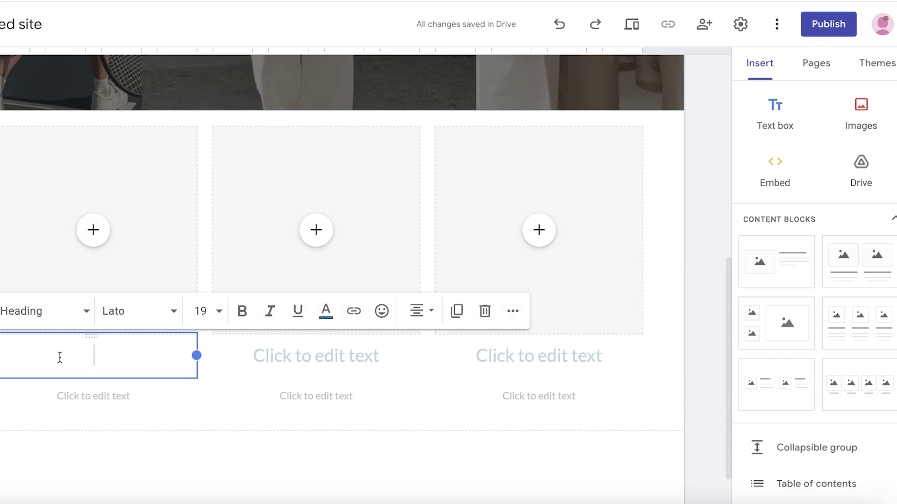
{"action": "type", "text": "Cashmere"}
{"action": "left_click", "coordinate": [315, 356]}
{"action": "type", "text": "Cotto"}
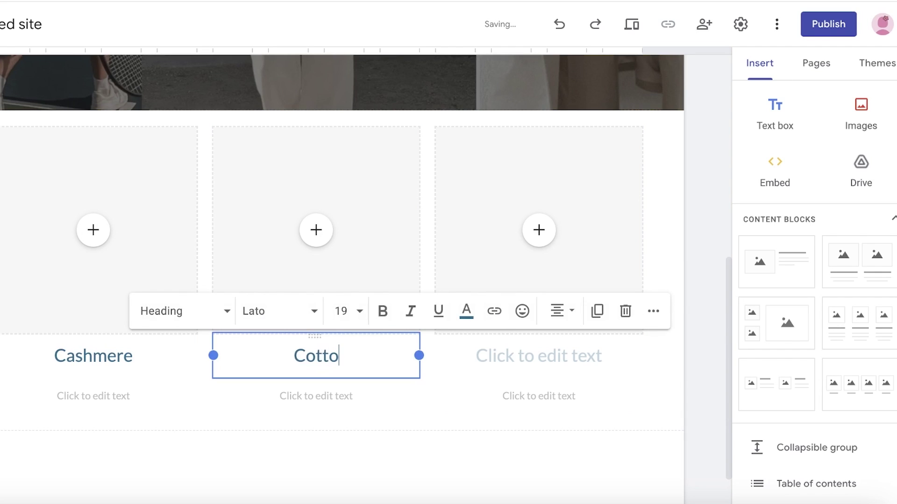
{"action": "type", "text": "n"}
{"action": "left_click", "coordinate": [554, 355]}
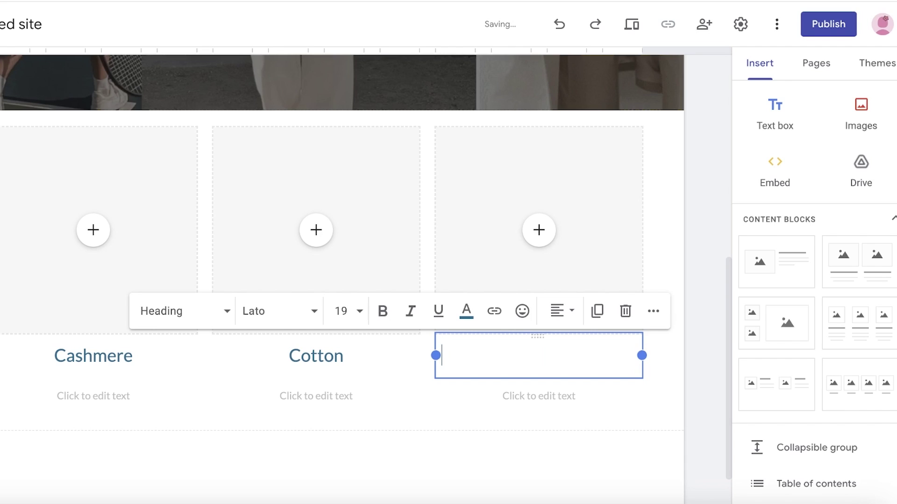
{"action": "left_click", "coordinate": [551, 317]}
{"action": "left_click", "coordinate": [554, 385]}
{"action": "type", "text": "A"}
{"action": "type", "text": "ilk"}
Browse the local folders and upload the photo of the woman in a cream sweater and trousers to the Cashmere placeholder
{"action": "left_click", "coordinate": [16, 266]}
{"action": "left_click", "coordinate": [91, 231]}
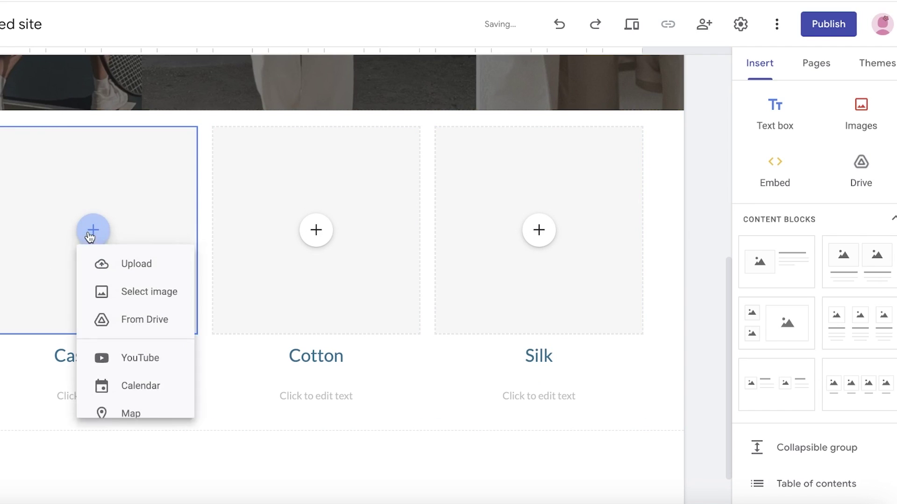
{"action": "left_click", "coordinate": [114, 275]}
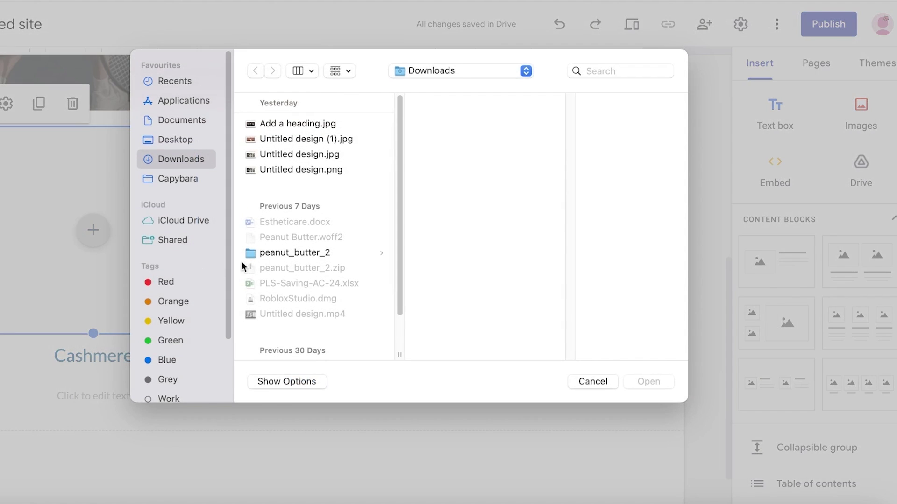
{"action": "left_click", "coordinate": [299, 155]}
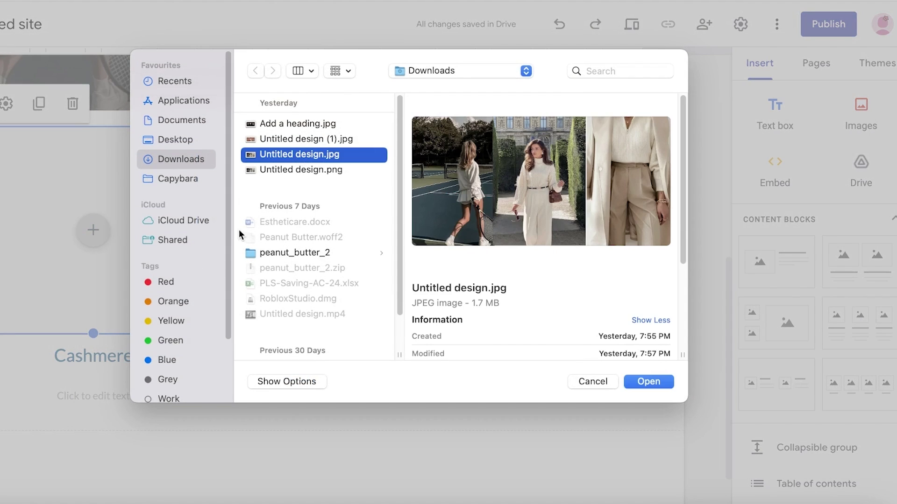
{"action": "left_click", "coordinate": [168, 181]}
{"action": "left_click", "coordinate": [167, 161]}
{"action": "left_click", "coordinate": [169, 139]}
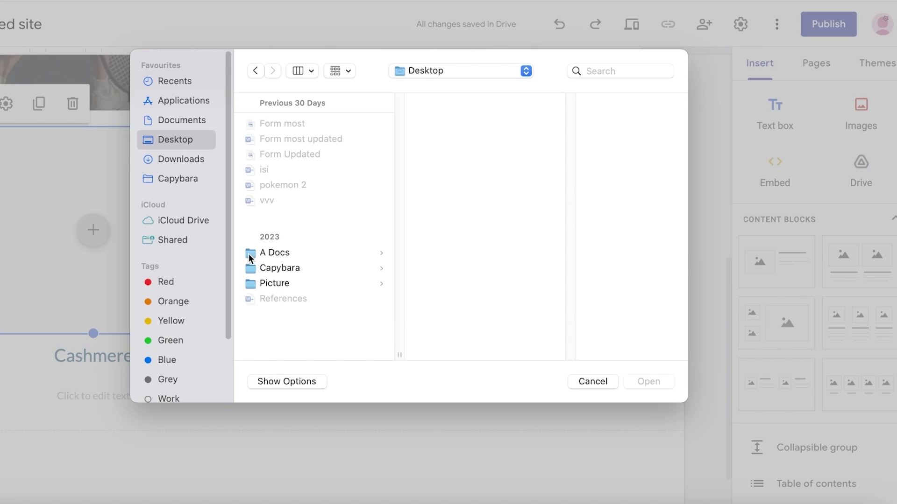
{"action": "left_click", "coordinate": [173, 160]}
{"action": "scroll", "coordinate": [304, 294], "scroll_direction": "down", "scroll_amount": 2}
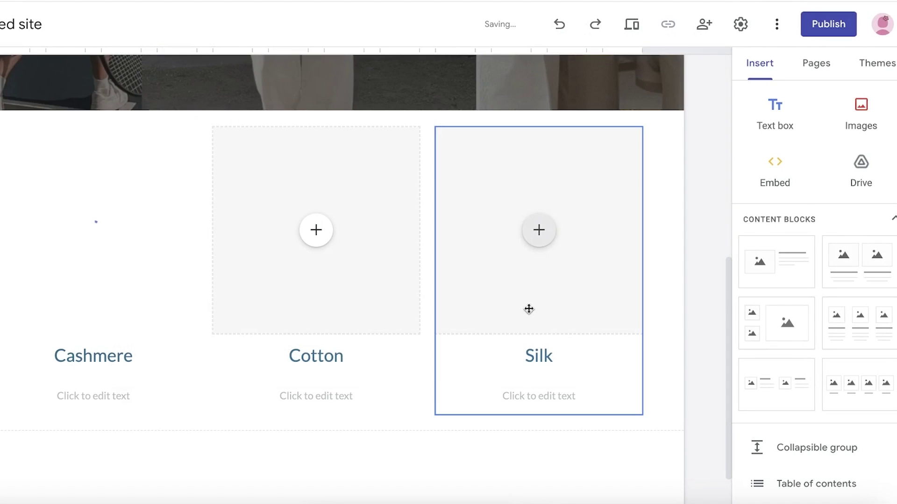
Upload the photo of the cream blouse with a brown belt to the Silk placeholder
{"action": "left_click", "coordinate": [539, 231]}
{"action": "left_click", "coordinate": [570, 280]}
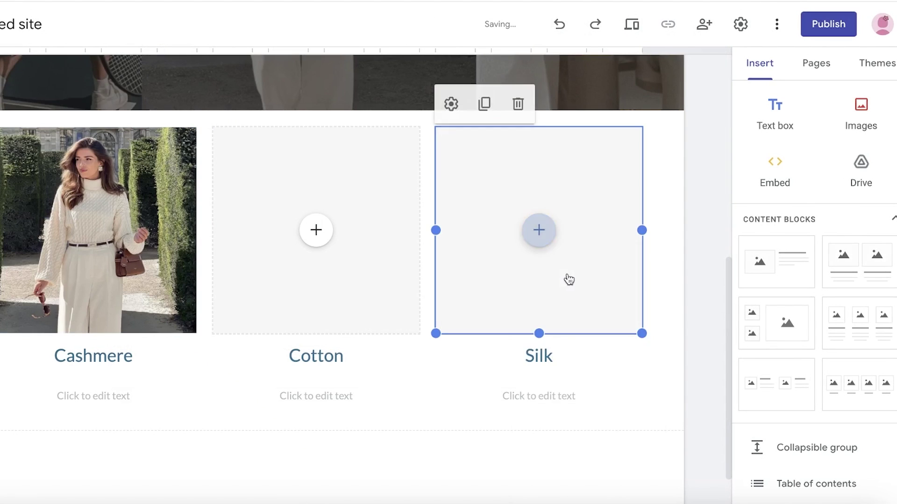
{"action": "left_click", "coordinate": [326, 238]}
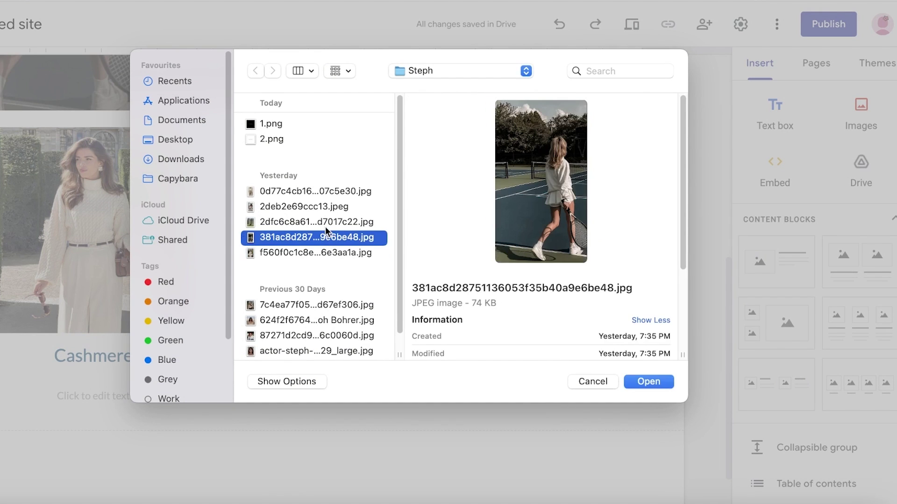
{"action": "left_click", "coordinate": [325, 223]}
{"action": "key", "text": "Return"}
Upload the close-up photo of the cream coat and beige trousers to the Cotton placeholder
{"action": "left_click", "coordinate": [316, 230]}
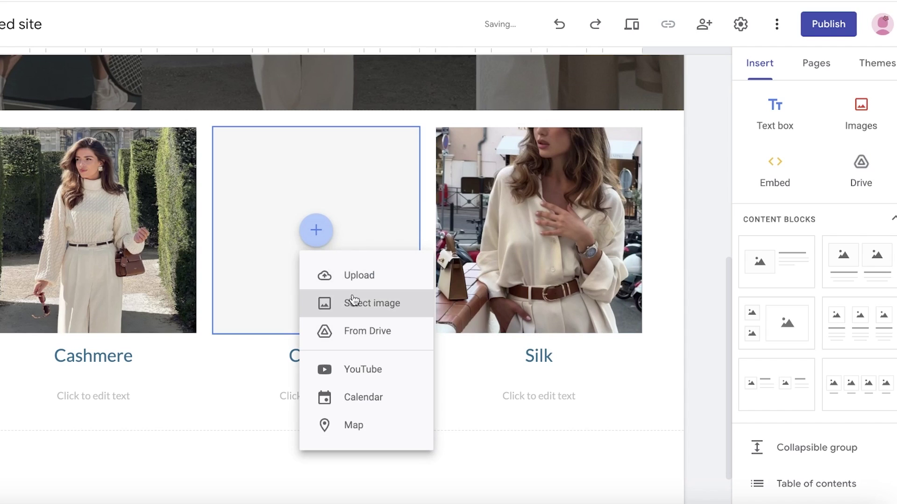
{"action": "left_click", "coordinate": [352, 283]}
{"action": "double_click", "coordinate": [342, 254]}
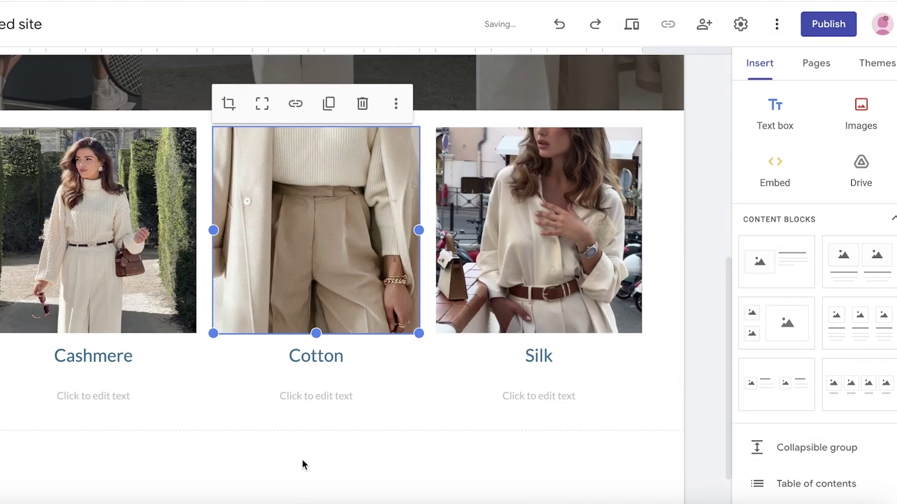
{"action": "scroll", "coordinate": [516, 310], "scroll_direction": "up", "scroll_amount": 4}
{"action": "scroll", "coordinate": [517, 310], "scroll_direction": "down", "scroll_amount": 4}
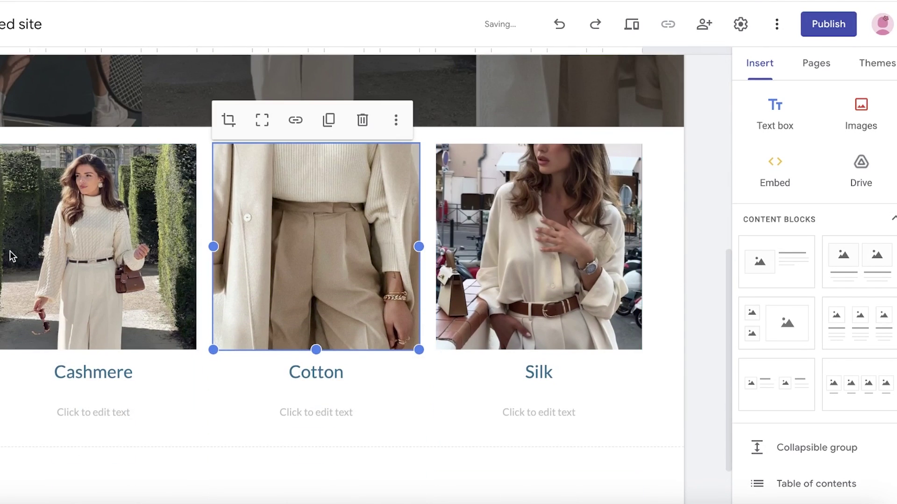
{"action": "left_click", "coordinate": [113, 415]}
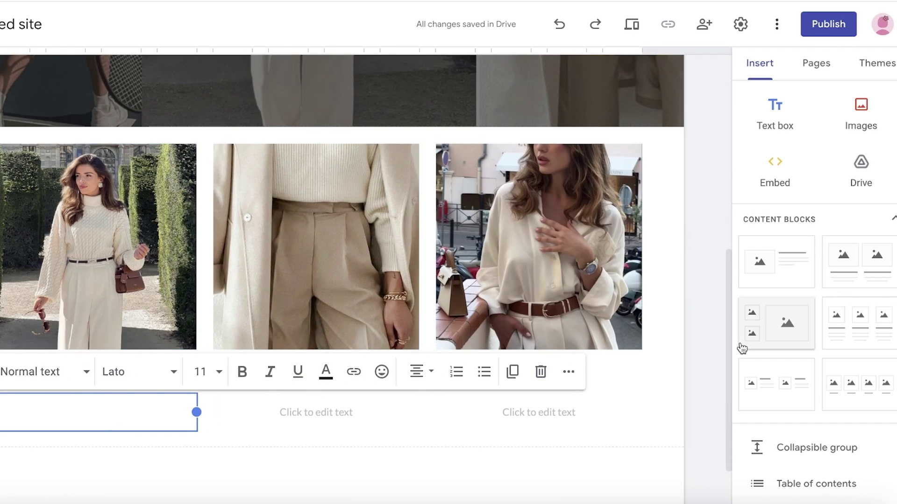
Enter "Emeline" as the site name in the navigation bar
{"action": "scroll", "coordinate": [584, 360], "scroll_direction": "up", "scroll_amount": 5}
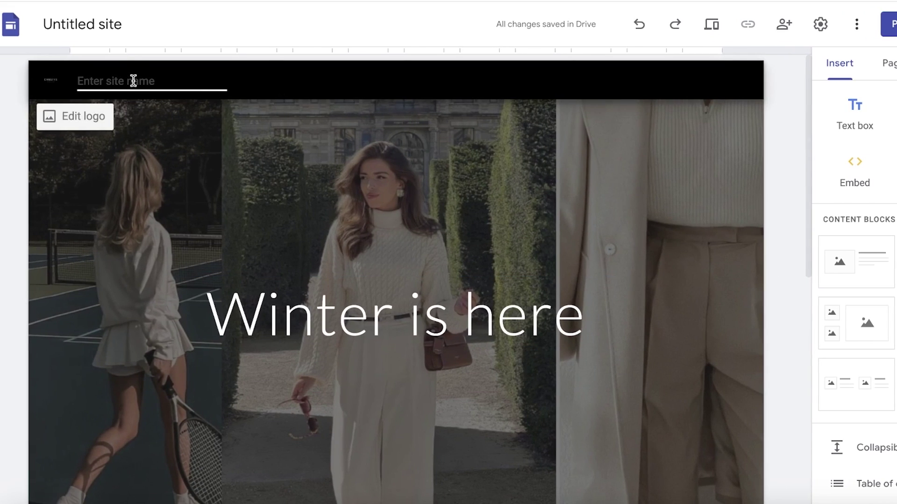
{"action": "left_click", "coordinate": [133, 81]}
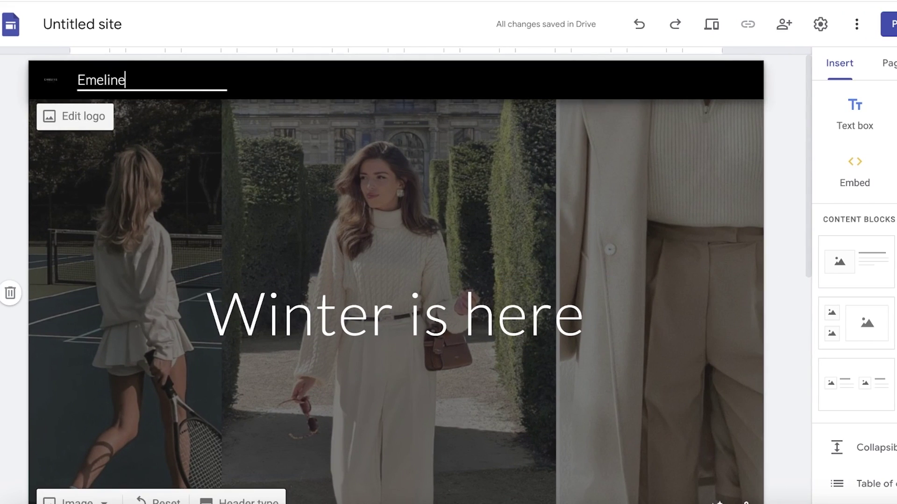
Confirm the site name entered in the navigation bar
{"action": "left_click", "coordinate": [789, 226]}
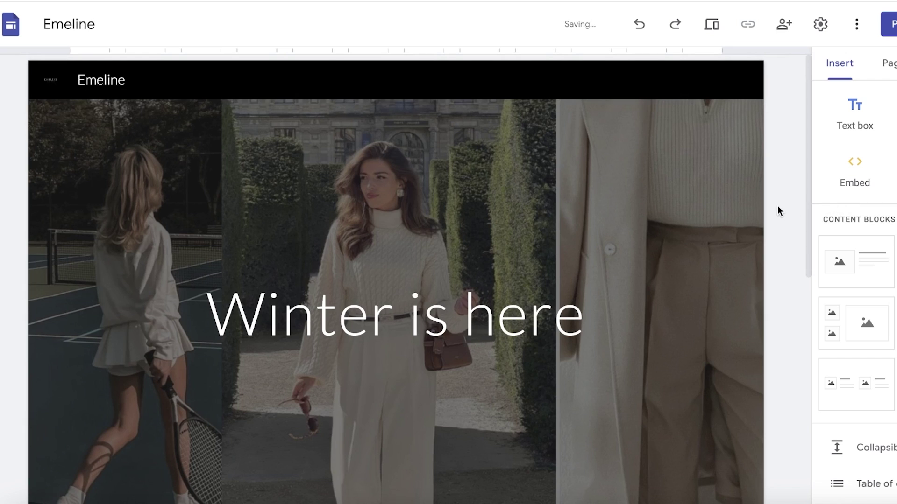
Try the Style 3 section colors on the Cashmere, Cotton and Silk section and return it to Style 1
{"action": "scroll", "coordinate": [757, 204], "scroll_direction": "down", "scroll_amount": 5}
{"action": "left_click", "coordinate": [734, 208]}
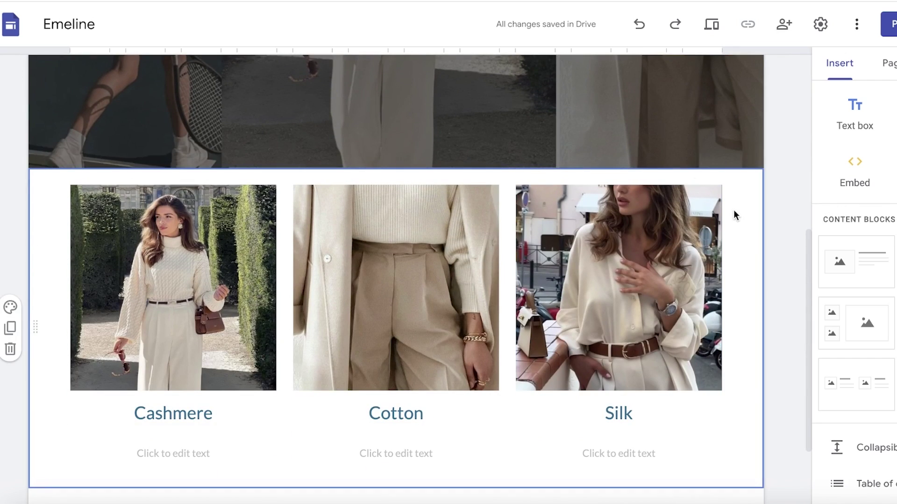
{"action": "left_click", "coordinate": [4, 314]}
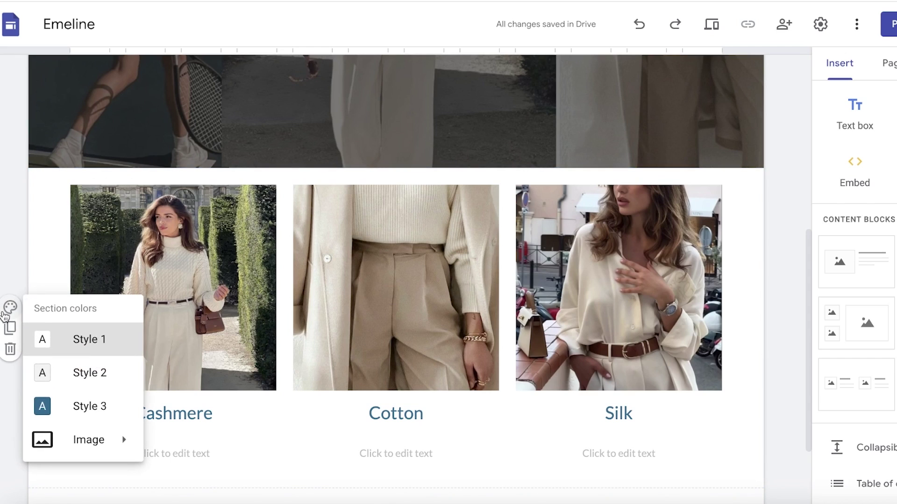
{"action": "left_click", "coordinate": [66, 413]}
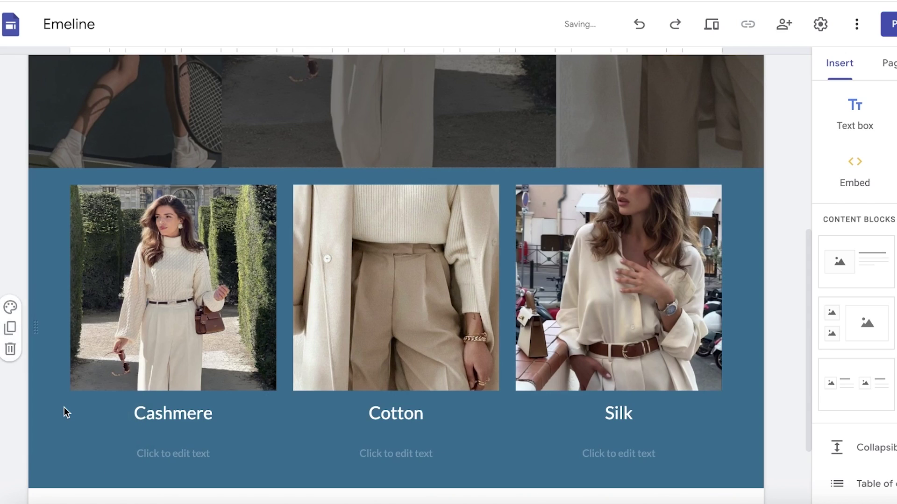
{"action": "left_click", "coordinate": [15, 312]}
{"action": "mouse_move", "coordinate": [60, 449]}
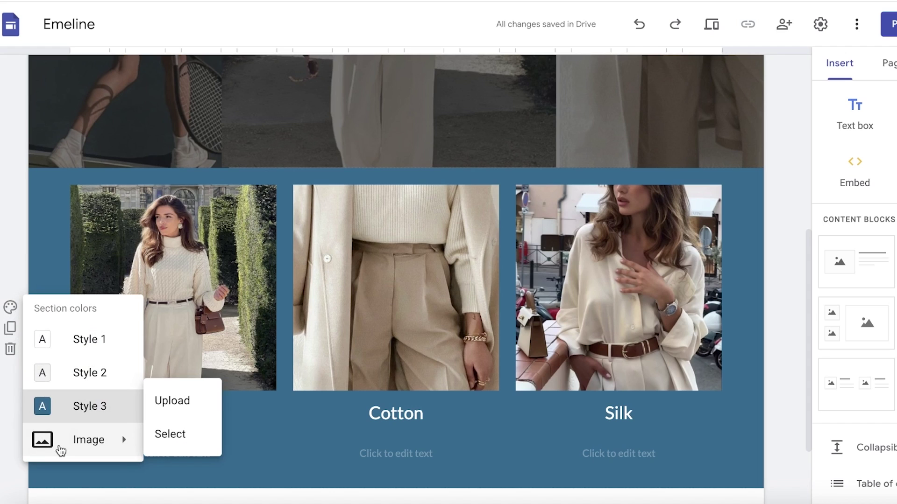
{"action": "left_click", "coordinate": [28, 343]}
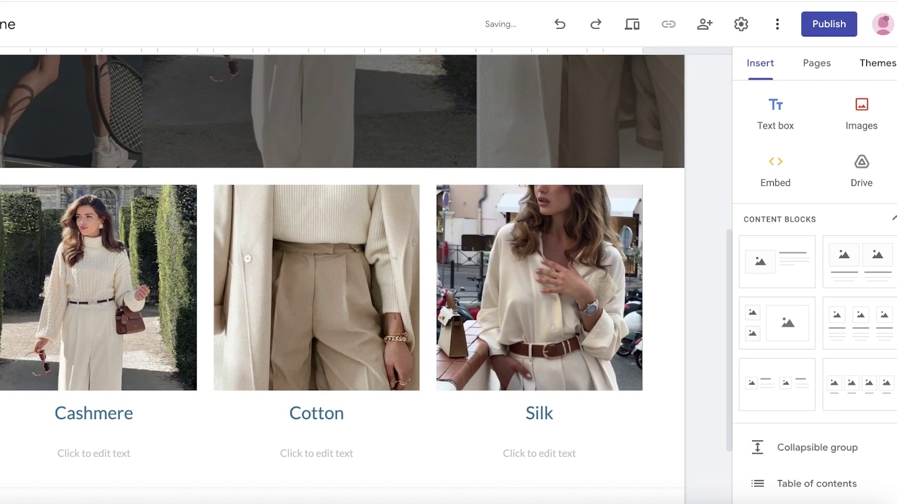
Look through the themes created by Google, the site's page list and the insertable elements
{"action": "left_click", "coordinate": [877, 63]}
{"action": "scroll", "coordinate": [814, 226], "scroll_direction": "down", "scroll_amount": 1}
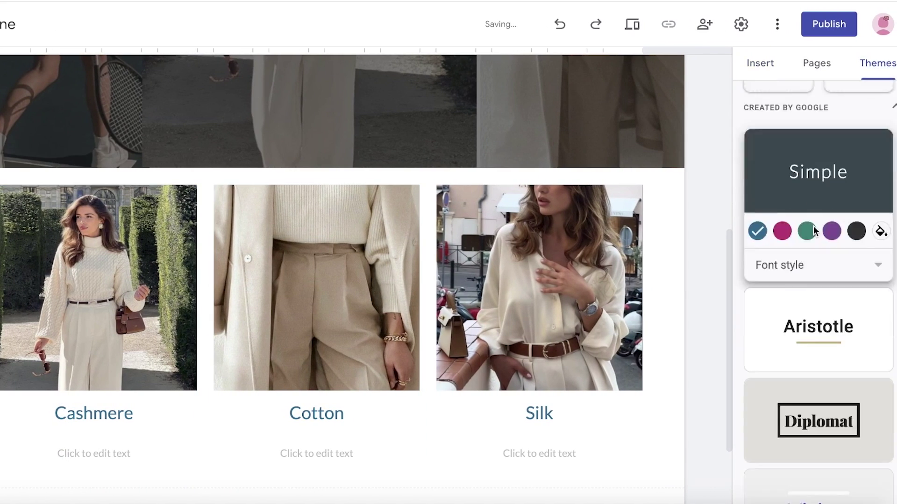
{"action": "scroll", "coordinate": [814, 234], "scroll_direction": "up", "scroll_amount": 2}
{"action": "scroll", "coordinate": [817, 243], "scroll_direction": "down", "scroll_amount": 6}
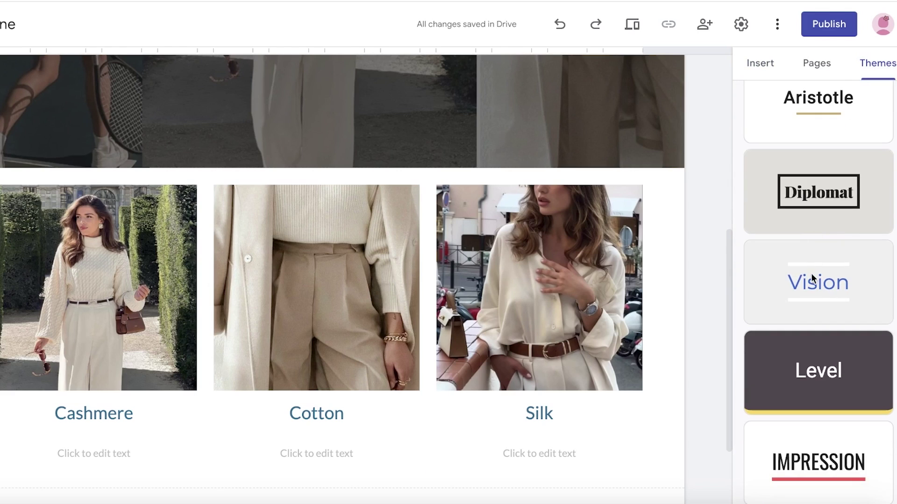
{"action": "left_click", "coordinate": [818, 64]}
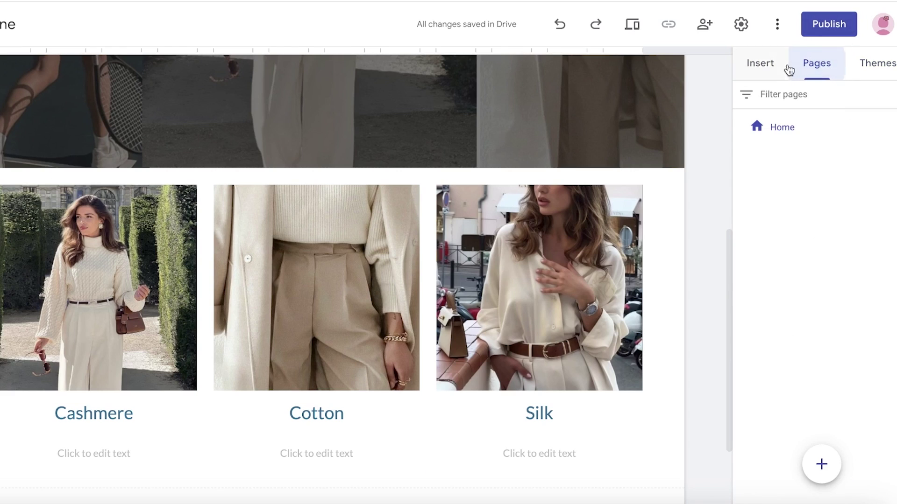
{"action": "left_click", "coordinate": [757, 65]}
{"action": "scroll", "coordinate": [829, 340], "scroll_direction": "down", "scroll_amount": 5}
{"action": "scroll", "coordinate": [869, 262], "scroll_direction": "up", "scroll_amount": 5}
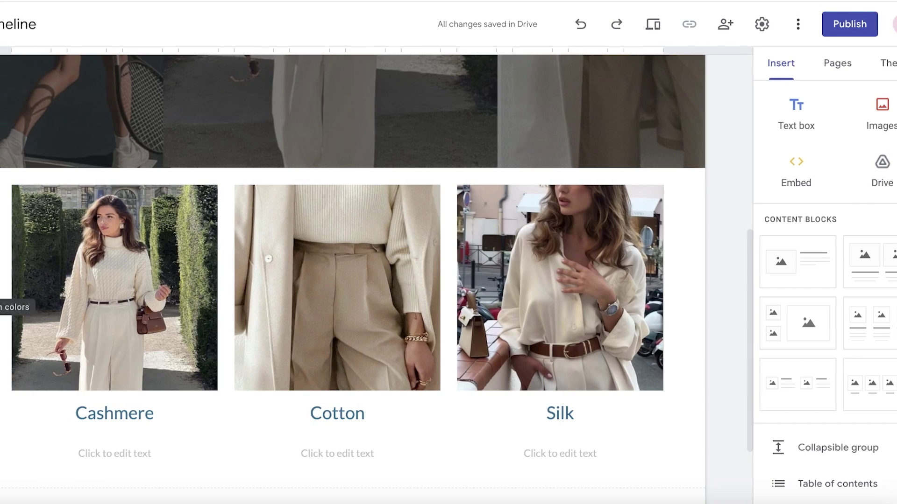
Upload 1.png as the background image of the Cashmere, Cotton and Silk section
{"action": "left_click", "coordinate": [8, 307]}
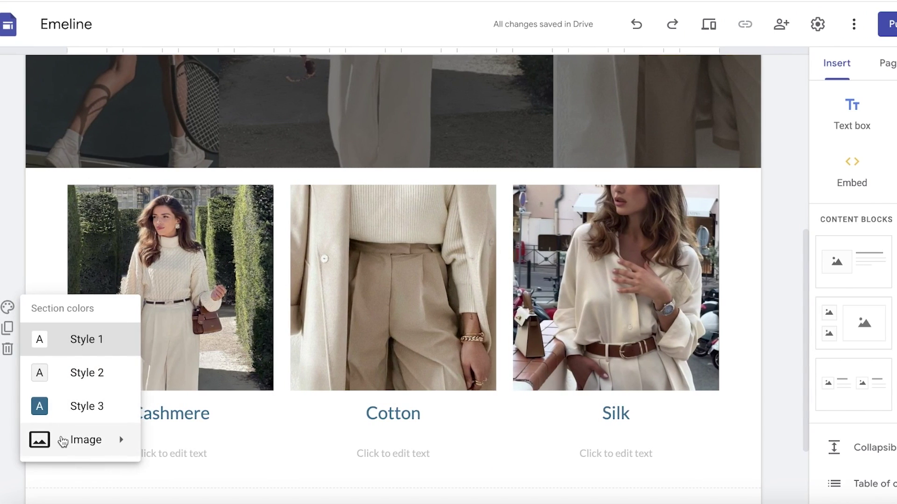
{"action": "mouse_move", "coordinate": [63, 442]}
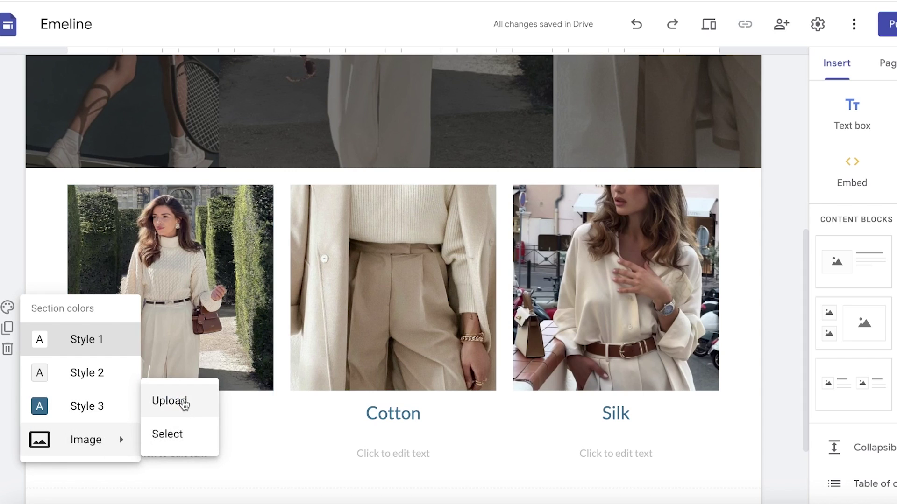
{"action": "left_click", "coordinate": [185, 404]}
{"action": "left_click", "coordinate": [357, 206]}
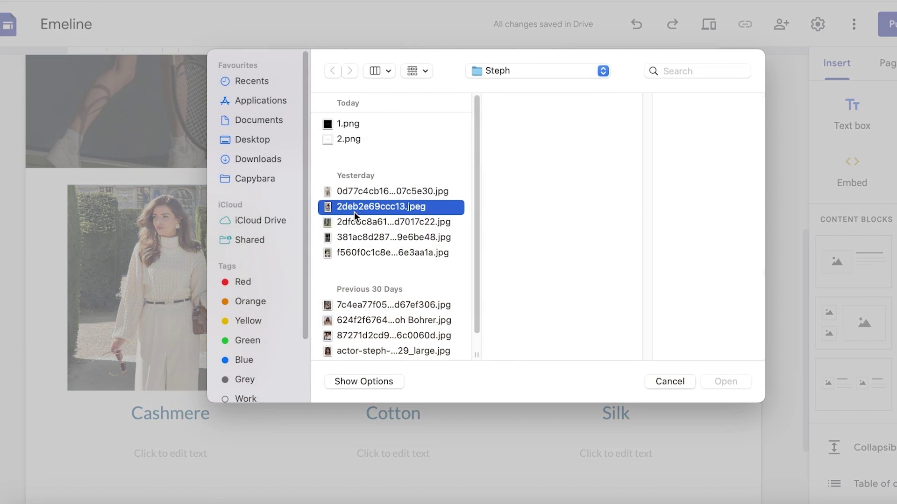
{"action": "left_click", "coordinate": [359, 236]}
{"action": "left_click", "coordinate": [365, 253]}
{"action": "left_click", "coordinate": [358, 124]}
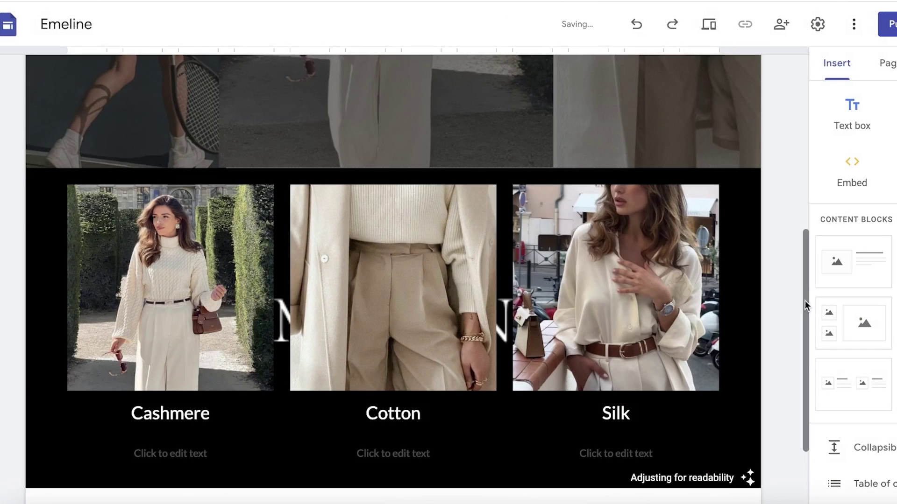
Review the page from the winter header banner down to the categories section with its new background
{"action": "scroll", "coordinate": [803, 303], "scroll_direction": "down", "scroll_amount": 3}
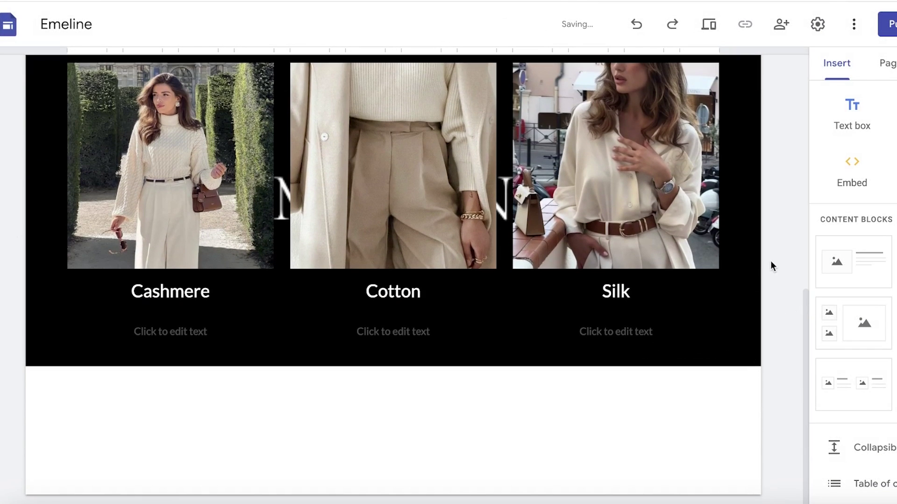
{"action": "scroll", "coordinate": [746, 218], "scroll_direction": "up", "scroll_amount": 8}
{"action": "scroll", "coordinate": [566, 158], "scroll_direction": "up", "scroll_amount": 2}
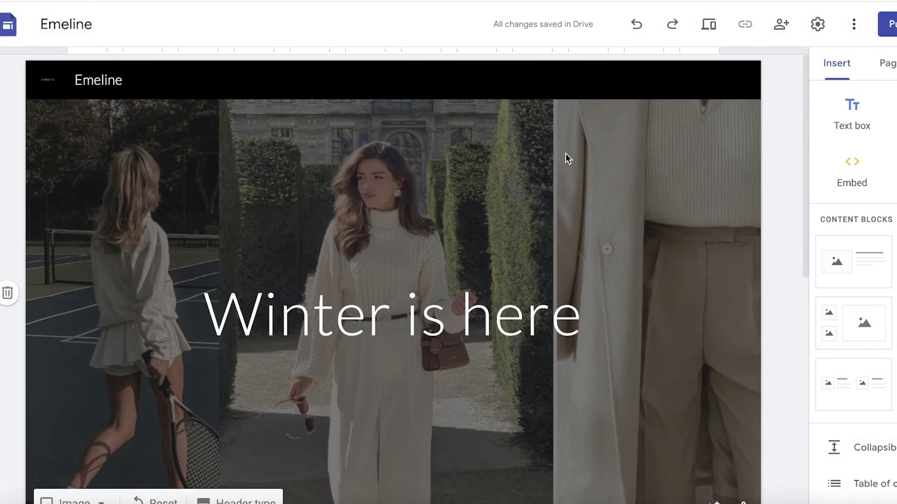
{"action": "scroll", "coordinate": [567, 158], "scroll_direction": "down", "scroll_amount": 8}
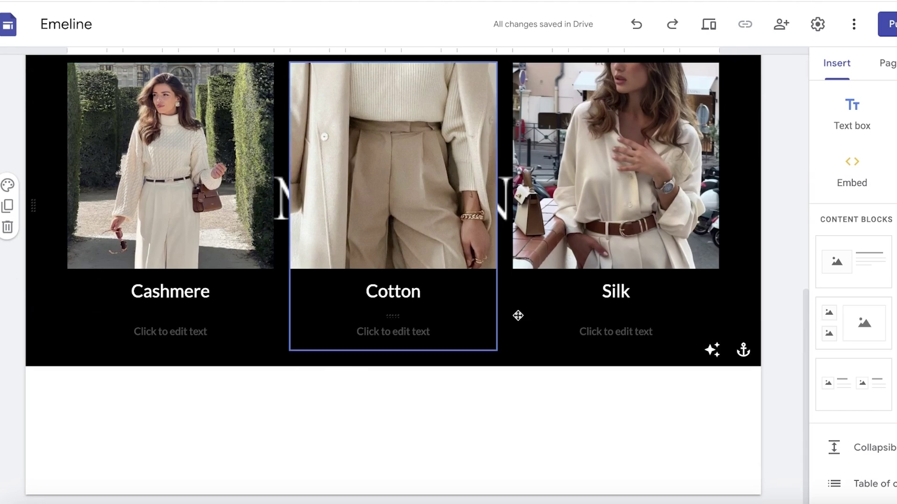
{"action": "scroll", "coordinate": [385, 260], "scroll_direction": "up", "scroll_amount": 3}
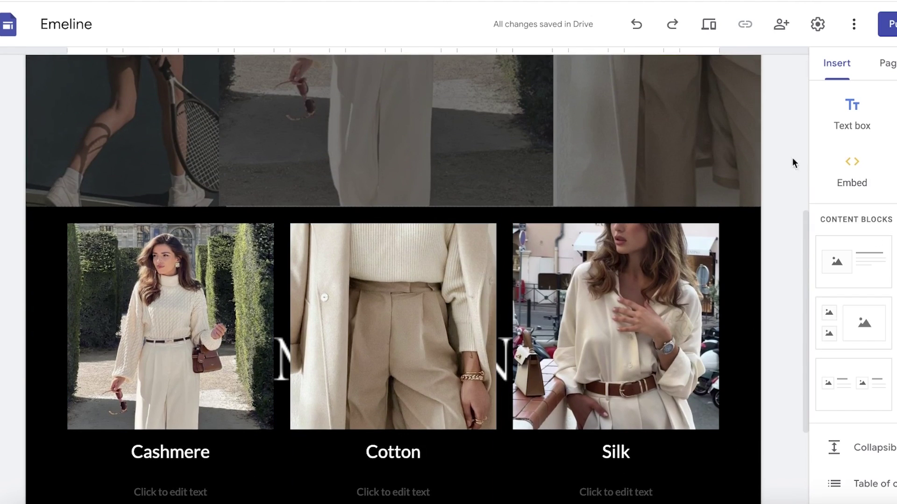
{"action": "mouse_move", "coordinate": [177, 181]}
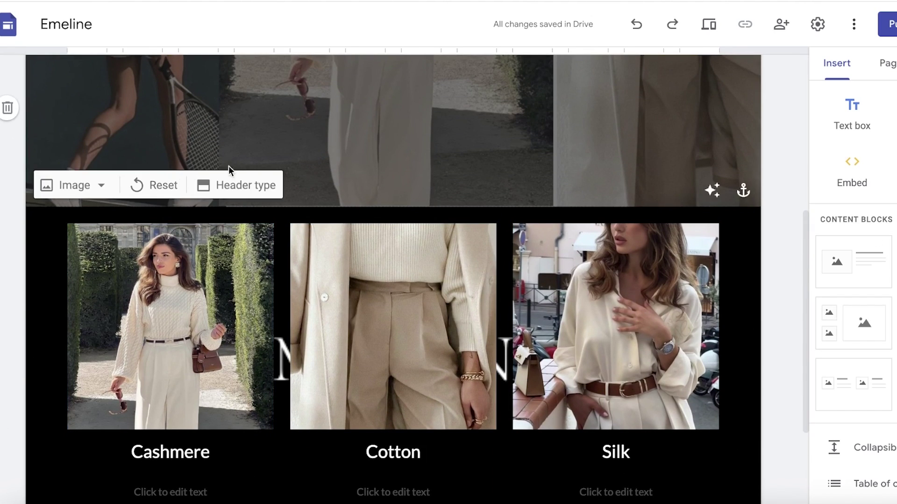
{"action": "scroll", "coordinate": [865, 210], "scroll_direction": "down", "scroll_amount": 5}
{"action": "scroll", "coordinate": [864, 187], "scroll_direction": "up", "scroll_amount": 5}
Insert a centered text box reading "Our Materials" between the banner and the categories section, and apply the Title style
{"action": "left_click", "coordinate": [860, 116]}
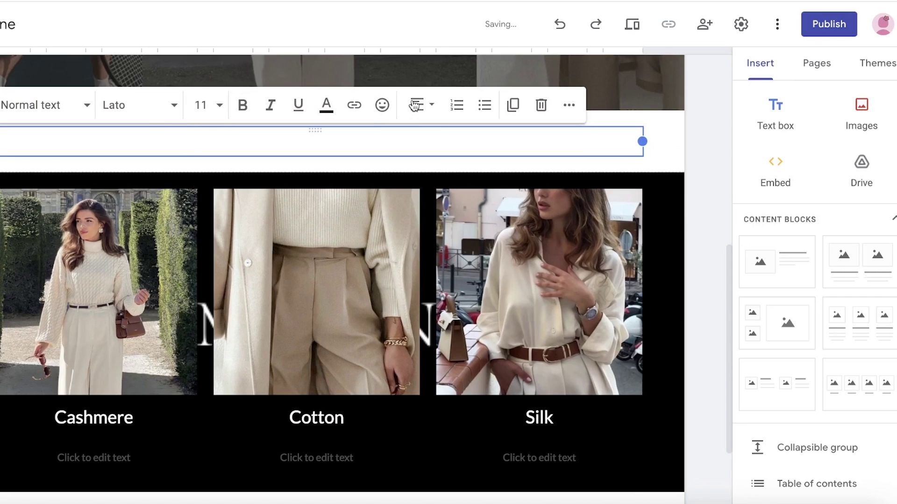
{"action": "left_click", "coordinate": [414, 106]}
{"action": "left_click", "coordinate": [420, 176]}
{"action": "left_click", "coordinate": [112, 104]}
{"action": "left_click", "coordinate": [75, 106]}
{"action": "left_click", "coordinate": [49, 104]}
{"action": "left_click", "coordinate": [28, 177]}
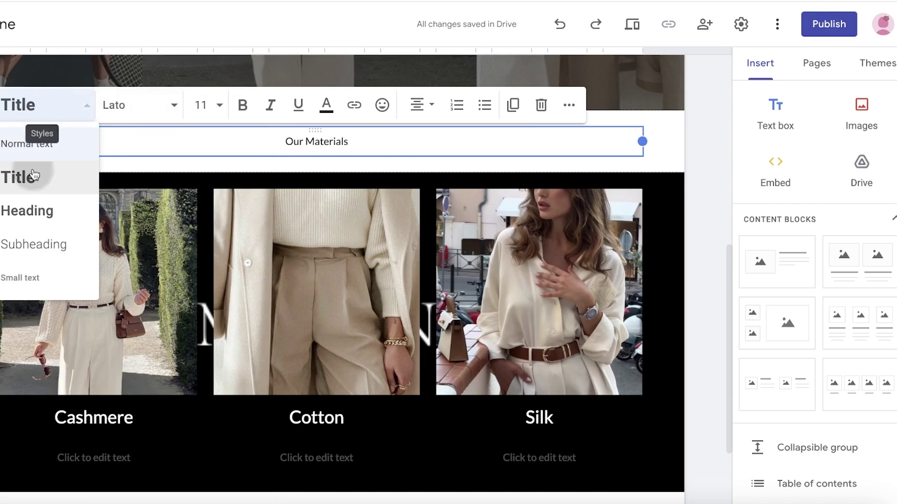
Format the "Our Materials" title in bold white Merriweather
{"action": "triple_click", "coordinate": [329, 164]}
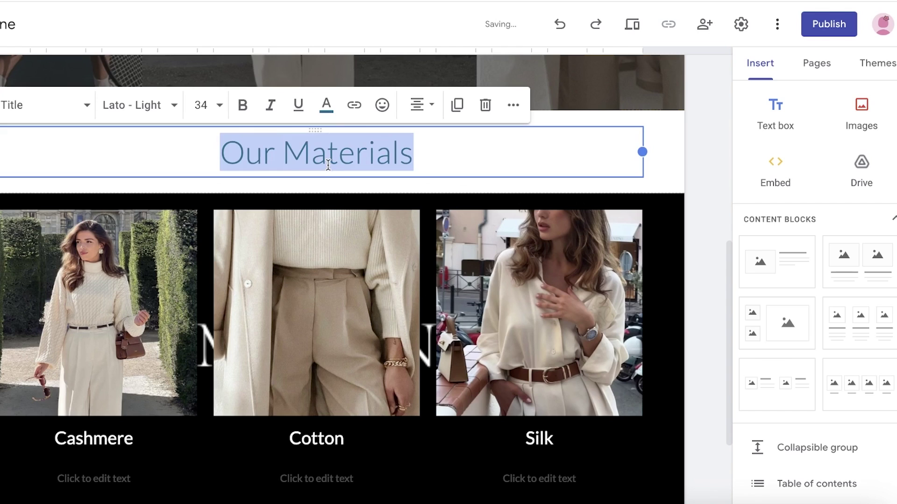
{"action": "left_click", "coordinate": [131, 104]}
{"action": "scroll", "coordinate": [125, 355], "scroll_direction": "down", "scroll_amount": 3}
{"action": "left_click", "coordinate": [126, 374]}
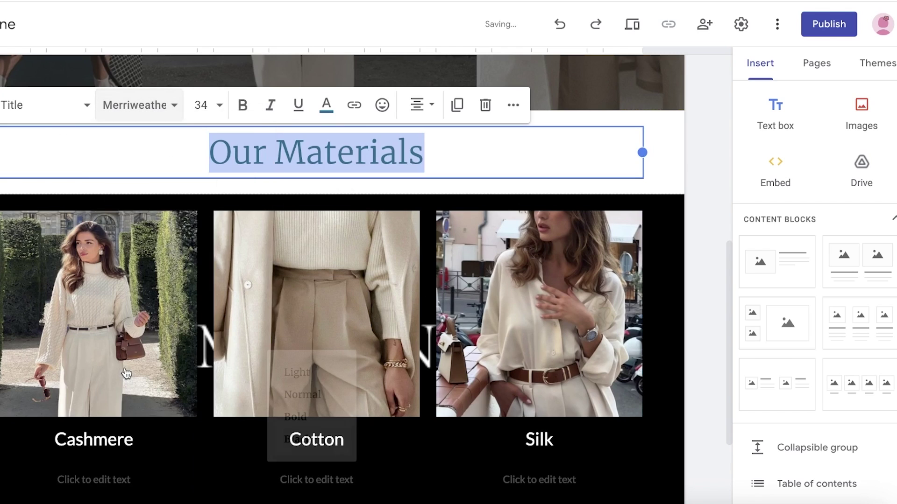
{"action": "left_click", "coordinate": [254, 108]}
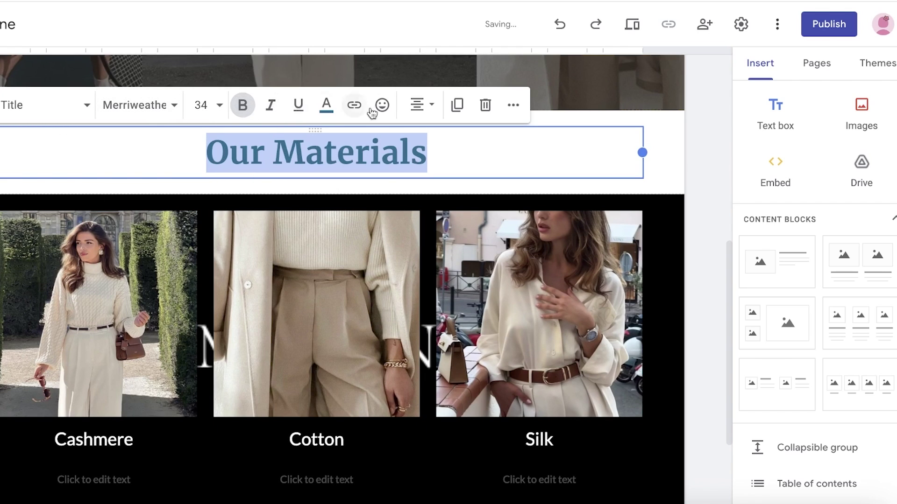
{"action": "left_click", "coordinate": [324, 110]}
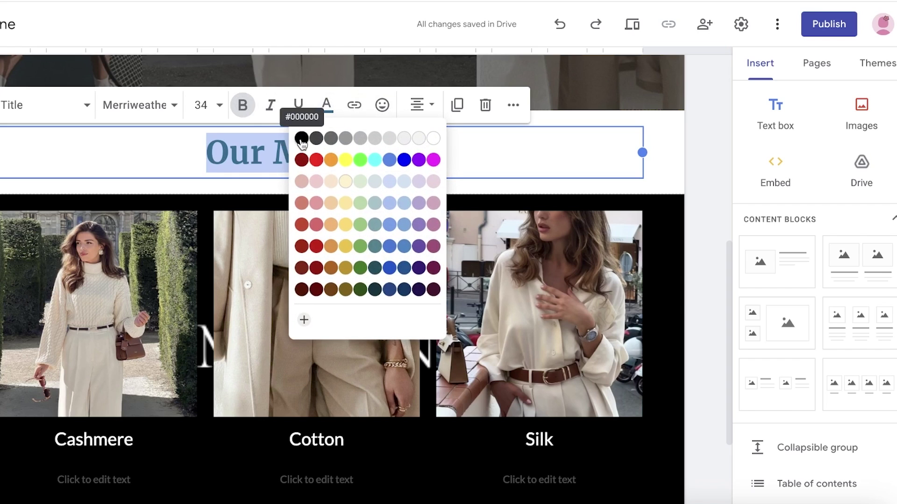
{"action": "left_click", "coordinate": [446, 138]}
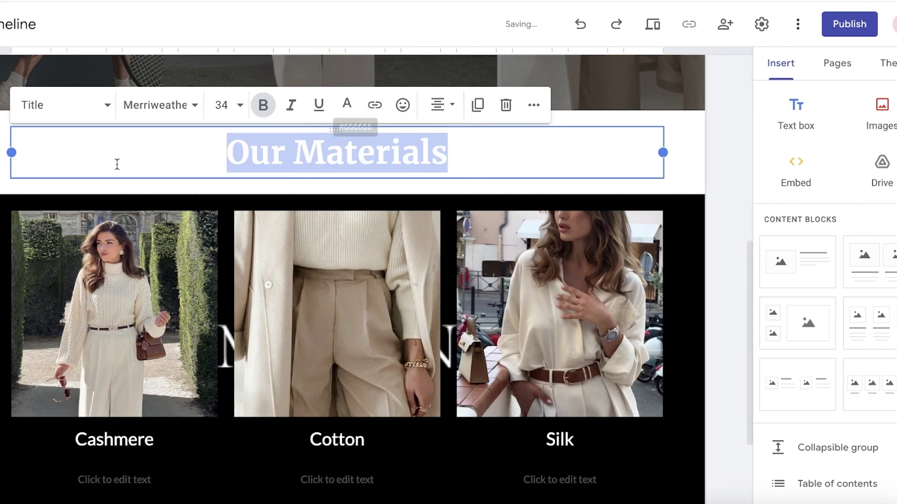
Try the Style 2 section colors on the "Our Materials" section
{"action": "left_click", "coordinate": [7, 150]}
{"action": "left_click", "coordinate": [7, 152]}
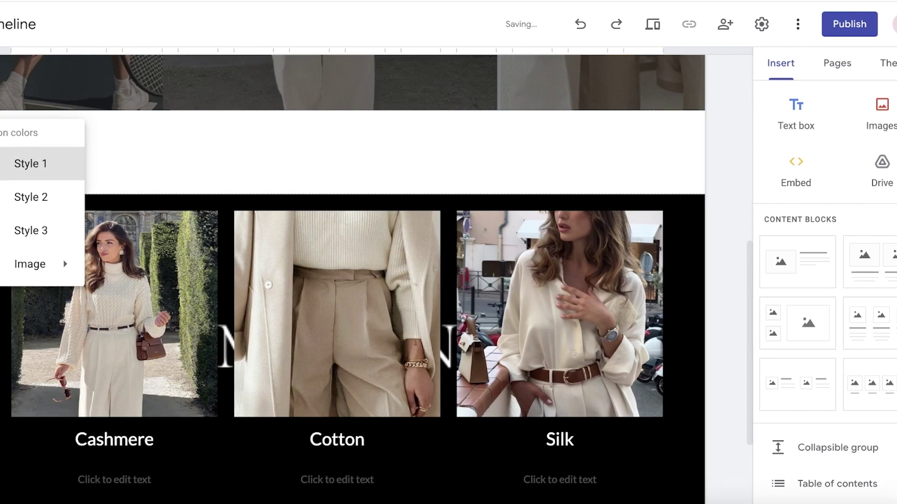
{"action": "left_click", "coordinate": [13, 196]}
Upload 1.png as the background image of the "Our Materials" section
{"action": "left_click", "coordinate": [8, 152]}
{"action": "mouse_move", "coordinate": [28, 264]}
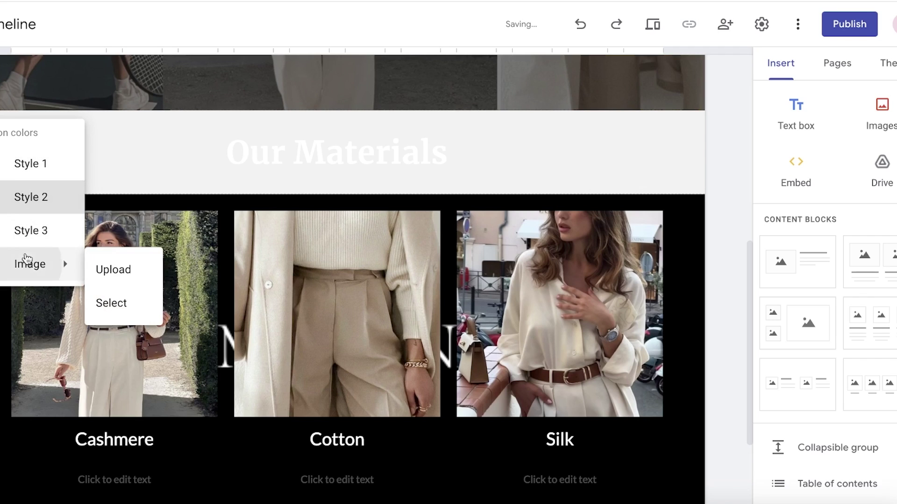
{"action": "left_click", "coordinate": [116, 270]}
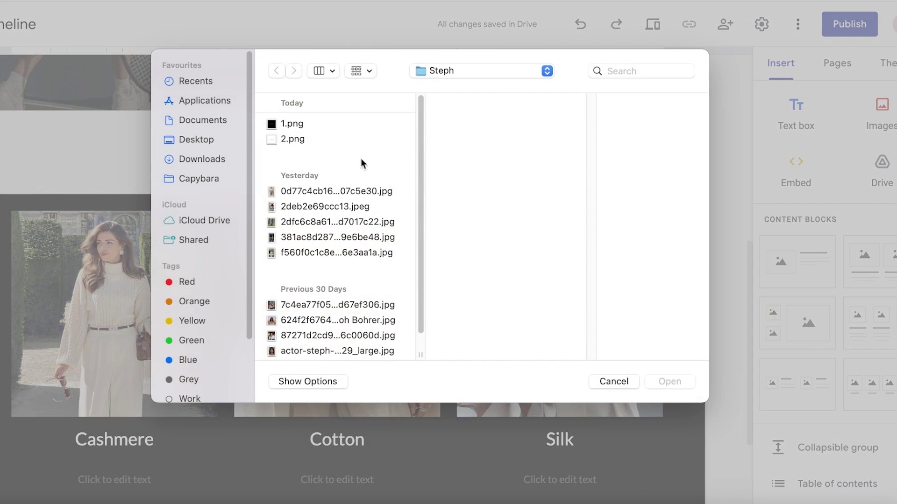
{"action": "left_click", "coordinate": [670, 382]}
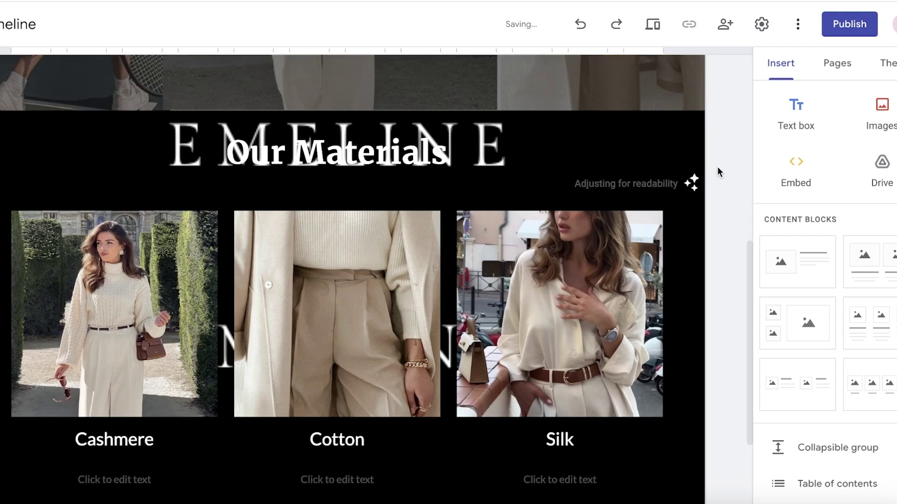
Try switching off the readability adjustment for the "Our Materials" background image
{"action": "double_click", "coordinate": [665, 148]}
{"action": "left_click", "coordinate": [570, 160]}
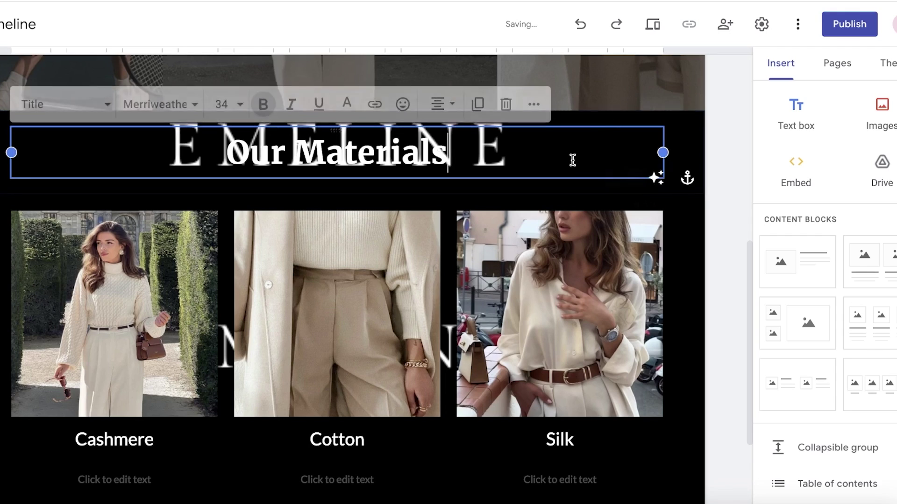
{"action": "left_click", "coordinate": [659, 177]}
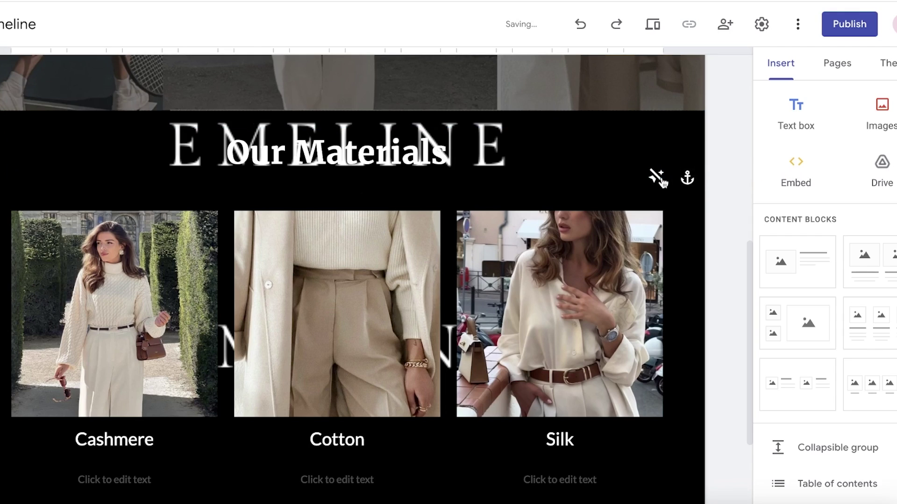
Anchor the background image of the "Our Materials" section to the top
{"action": "left_click", "coordinate": [687, 179]}
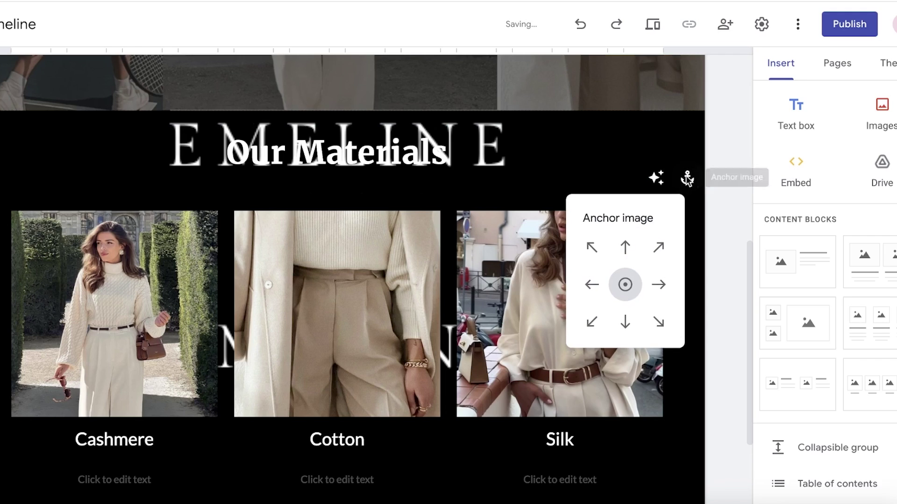
{"action": "left_click", "coordinate": [625, 247]}
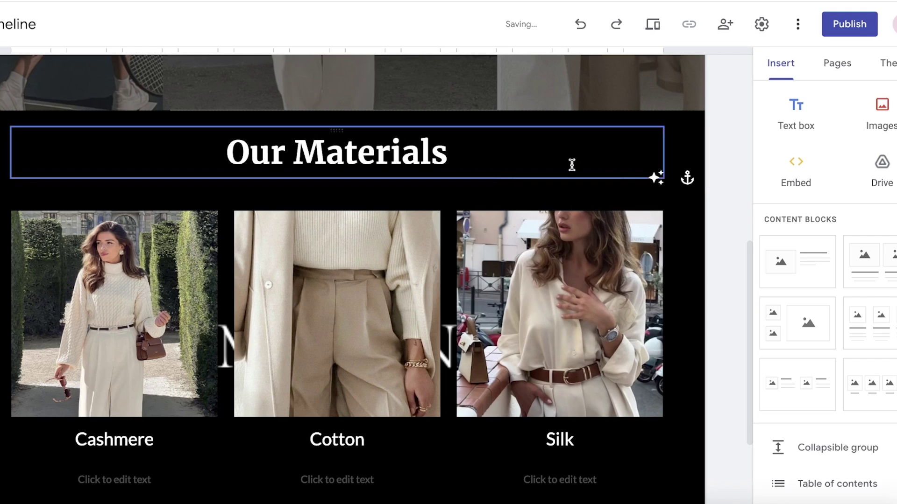
{"action": "scroll", "coordinate": [405, 192], "scroll_direction": "up", "scroll_amount": 10}
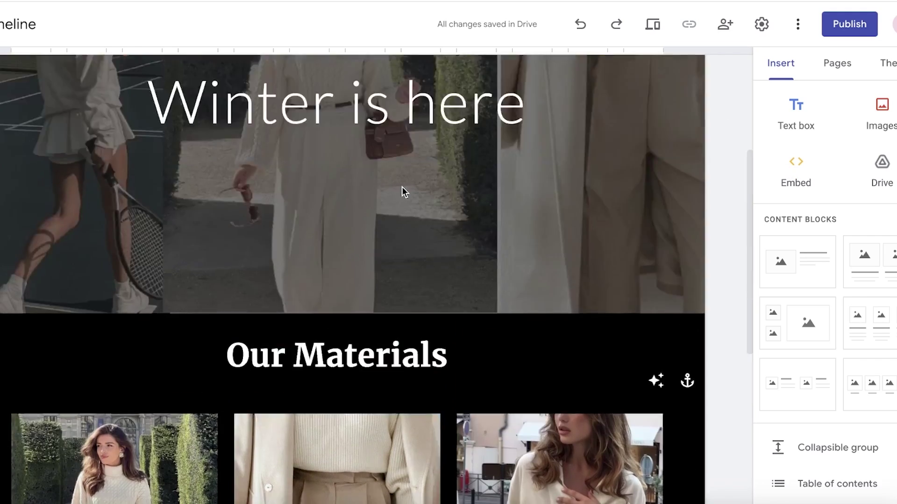
Review the "Our Materials" section on the home page and the list of elements that can be inserted
{"action": "scroll", "coordinate": [382, 169], "scroll_direction": "down", "scroll_amount": 6}
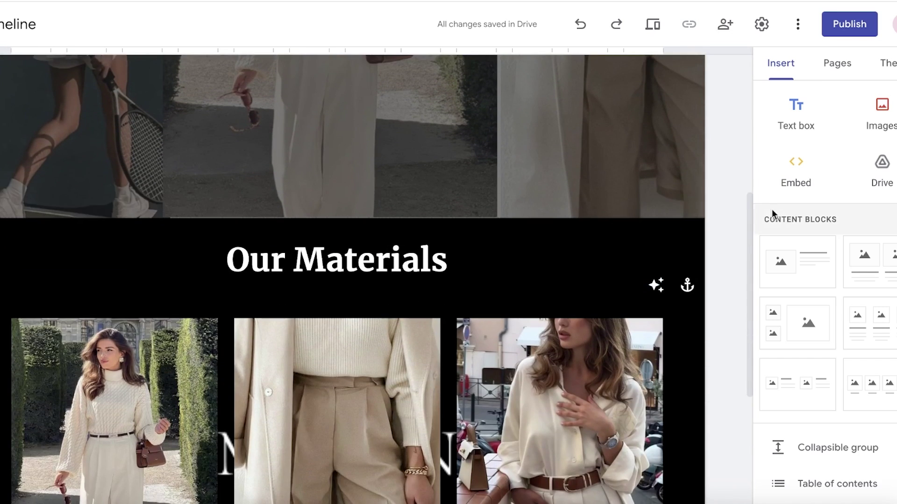
{"action": "scroll", "coordinate": [771, 214], "scroll_direction": "down", "scroll_amount": 8}
{"action": "scroll", "coordinate": [668, 357], "scroll_direction": "down", "scroll_amount": 5}
{"action": "scroll", "coordinate": [669, 357], "scroll_direction": "up", "scroll_amount": 4}
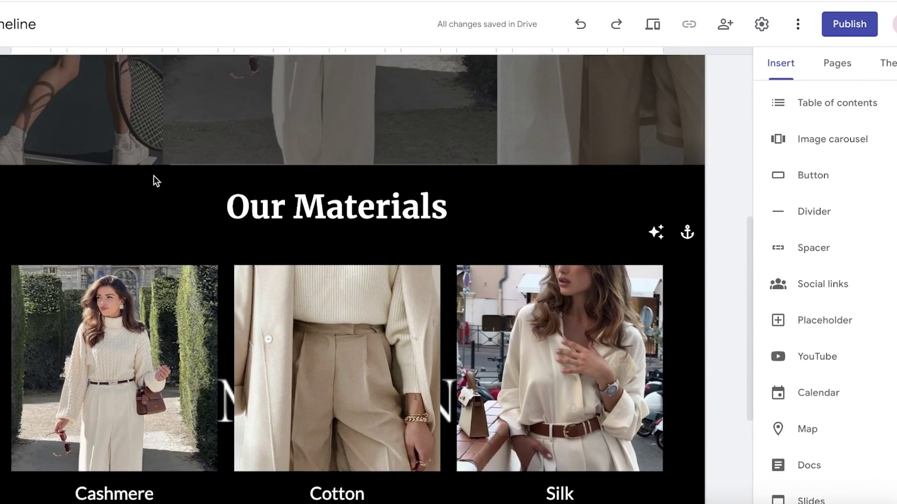
{"action": "scroll", "coordinate": [822, 233], "scroll_direction": "down", "scroll_amount": 3}
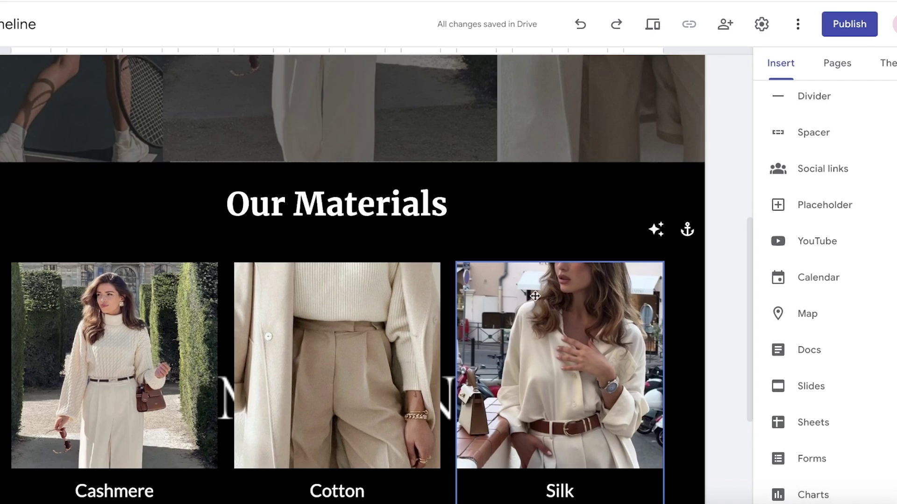
{"action": "scroll", "coordinate": [625, 246], "scroll_direction": "down", "scroll_amount": 4}
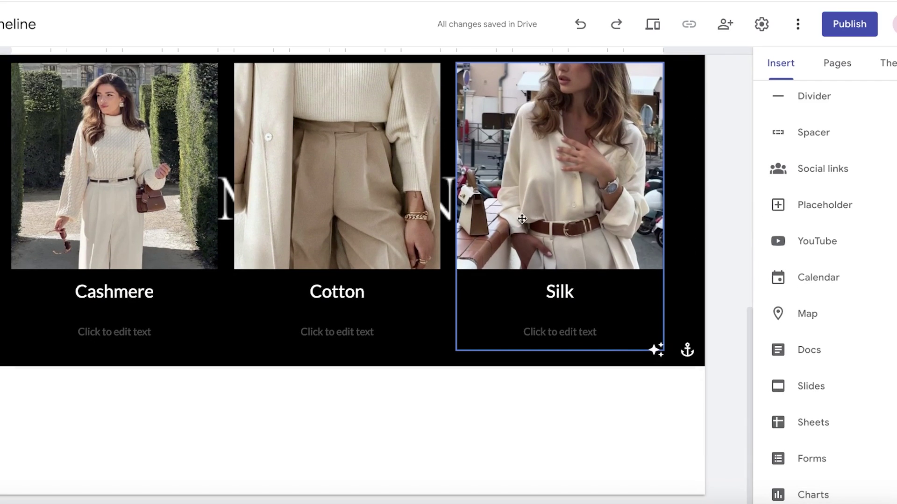
{"action": "scroll", "coordinate": [521, 219], "scroll_direction": "up", "scroll_amount": 6}
{"action": "scroll", "coordinate": [537, 218], "scroll_direction": "down", "scroll_amount": 6}
Add two new pages to the site named "cashmere" and "silk"
{"action": "left_click", "coordinate": [850, 67]}
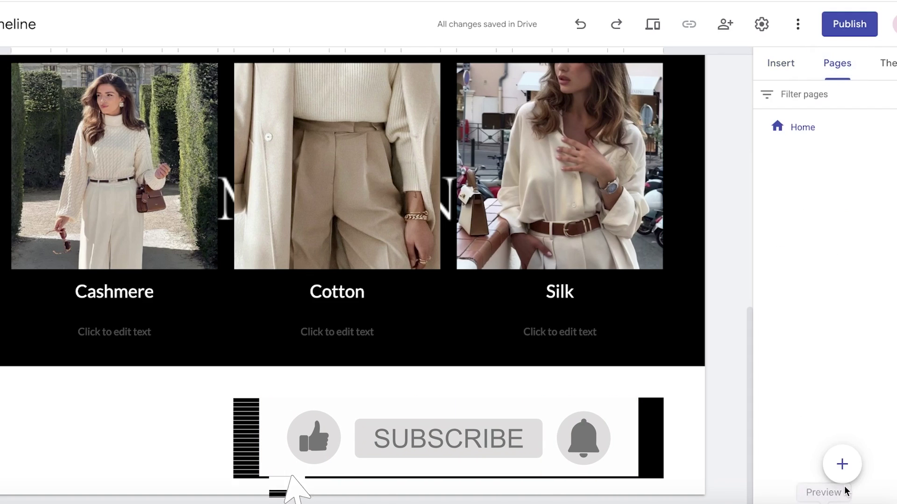
{"action": "left_click", "coordinate": [842, 465]}
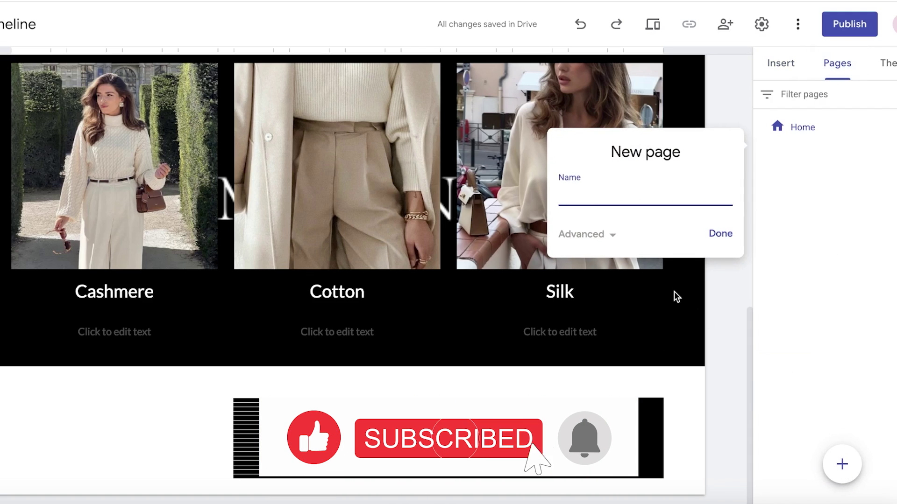
{"action": "type", "text": "cashmere"}
{"action": "key", "text": "Return"}
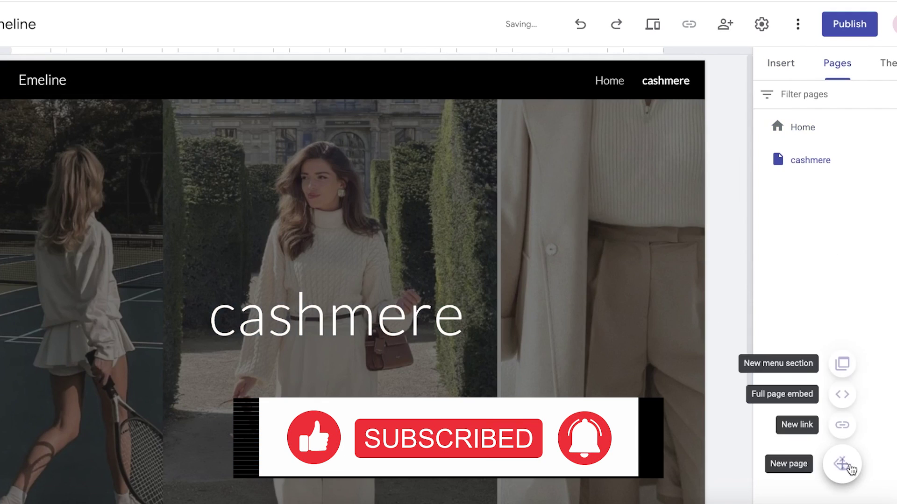
{"action": "left_click", "coordinate": [843, 464]}
{"action": "type", "text": "silk"}
{"action": "key", "text": "Return"}
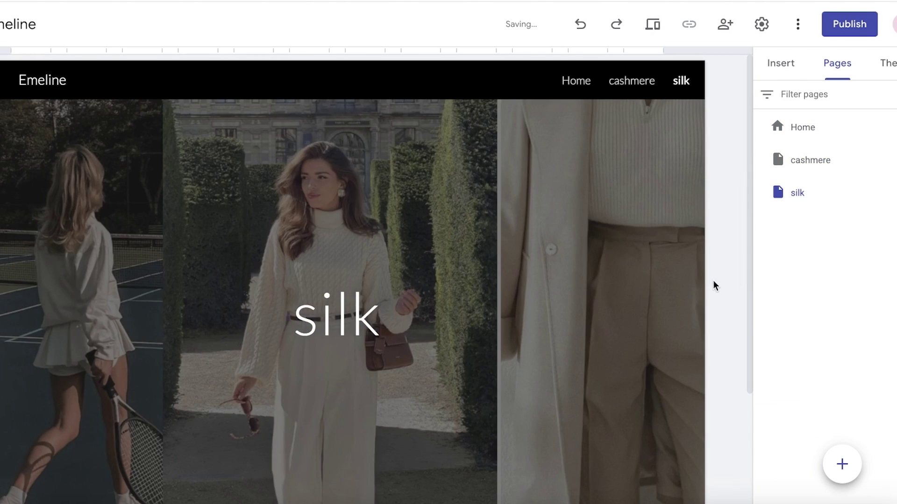
Add another new page to the site named "cotton"
{"action": "left_click", "coordinate": [841, 467]}
{"action": "type", "text": "coy"}
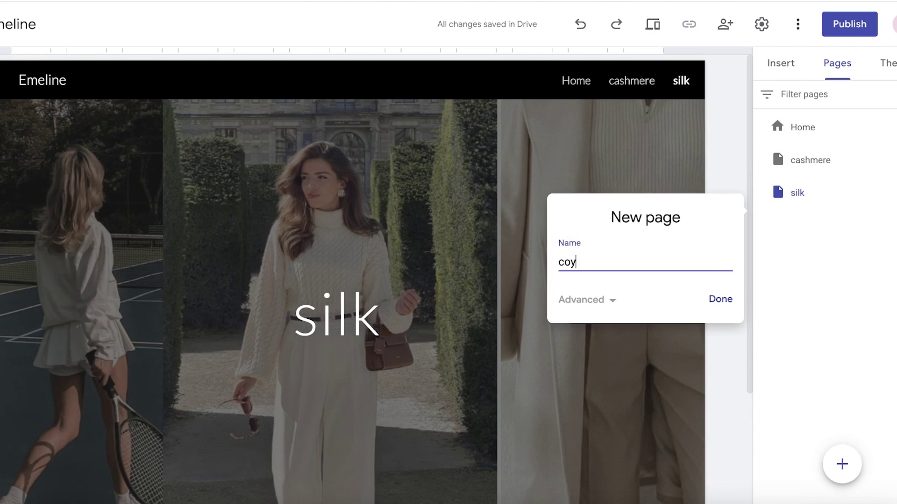
{"action": "key", "text": "BackSpace"}
{"action": "type", "text": "tton"}
{"action": "key", "text": "Return"}
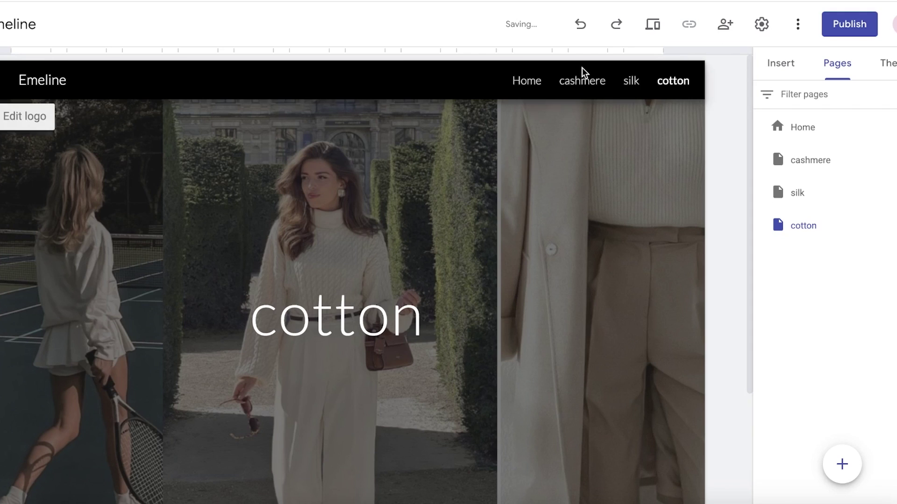
Look through the cashmere, silk and cotton pages, the page options for cashmere, and the insertable content blocks
{"action": "left_click", "coordinate": [589, 82]}
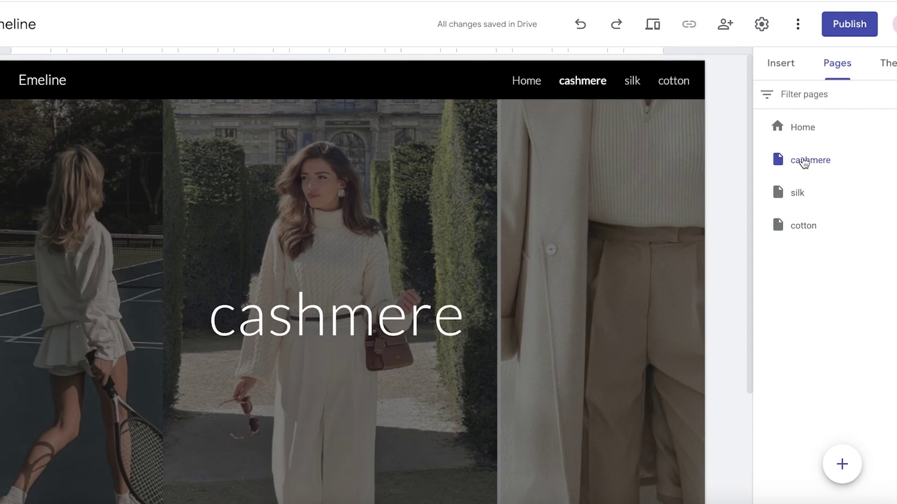
{"action": "right_click", "coordinate": [824, 171]}
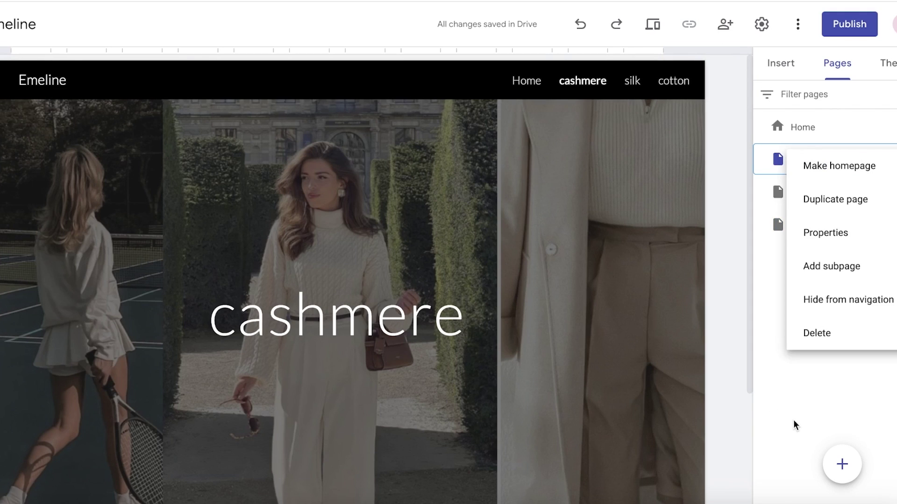
{"action": "left_click", "coordinate": [823, 404]}
{"action": "left_click", "coordinate": [791, 66]}
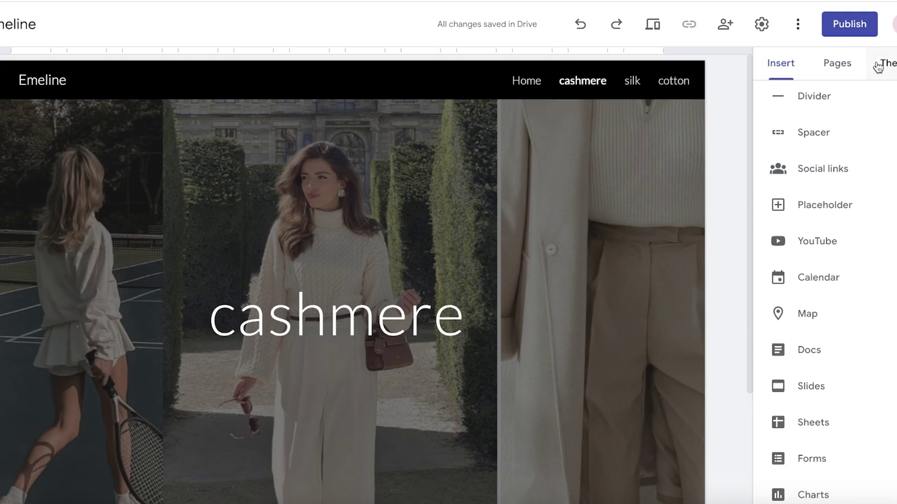
{"action": "scroll", "coordinate": [806, 283], "scroll_direction": "up", "scroll_amount": 10}
{"action": "left_click", "coordinate": [631, 82]}
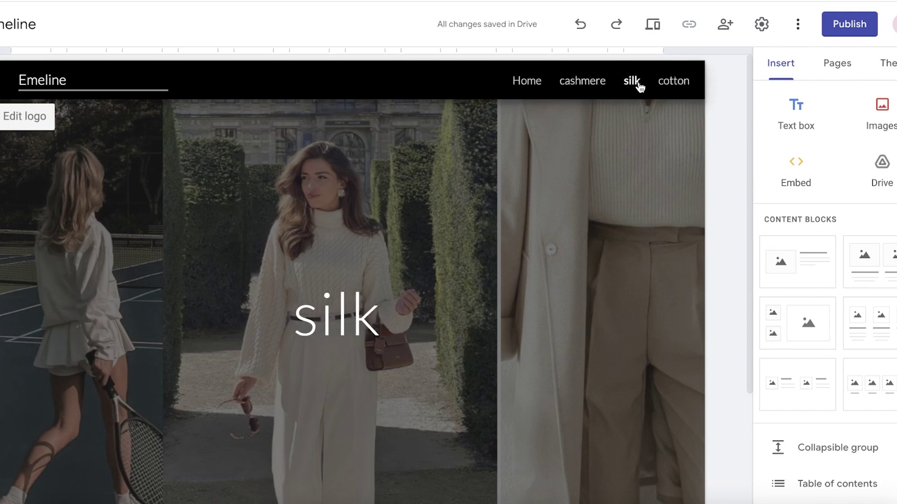
{"action": "left_click", "coordinate": [685, 86]}
{"action": "left_click", "coordinate": [888, 63]}
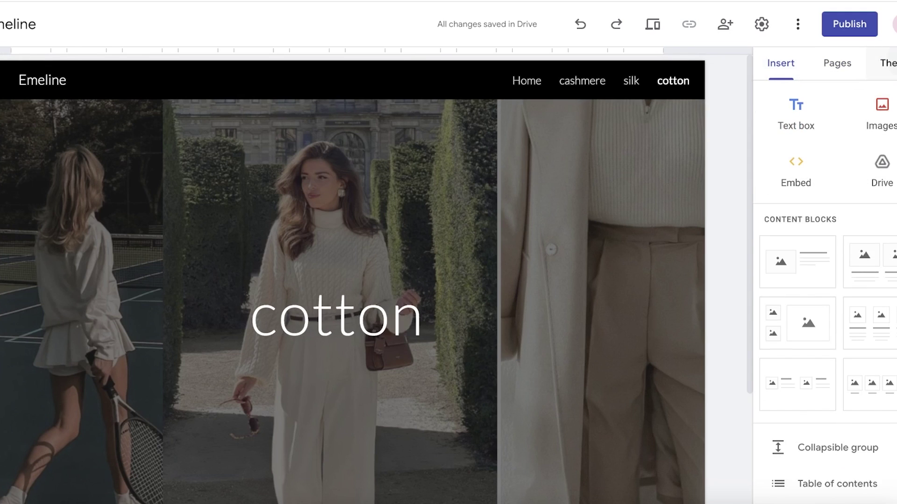
{"action": "left_click", "coordinate": [842, 78]}
{"action": "left_click", "coordinate": [794, 70]}
{"action": "scroll", "coordinate": [552, 223], "scroll_direction": "down", "scroll_amount": 3}
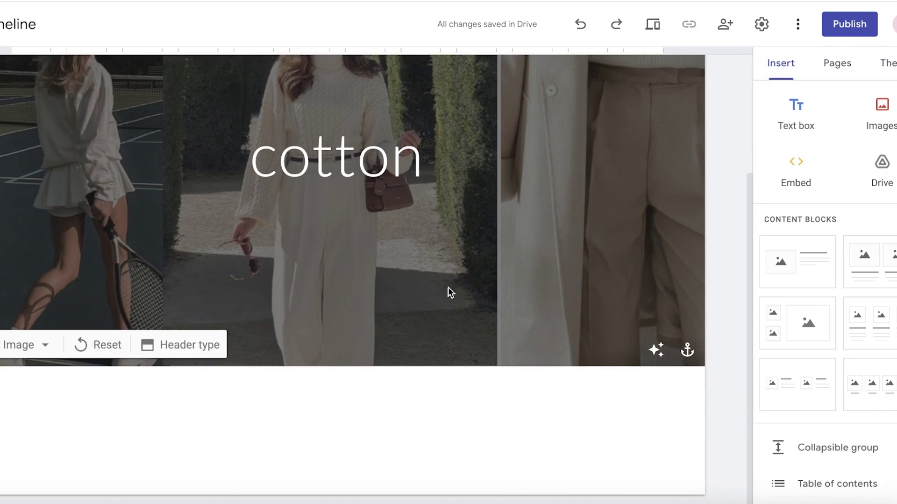
{"action": "scroll", "coordinate": [637, 102], "scroll_direction": "up", "scroll_amount": 3}
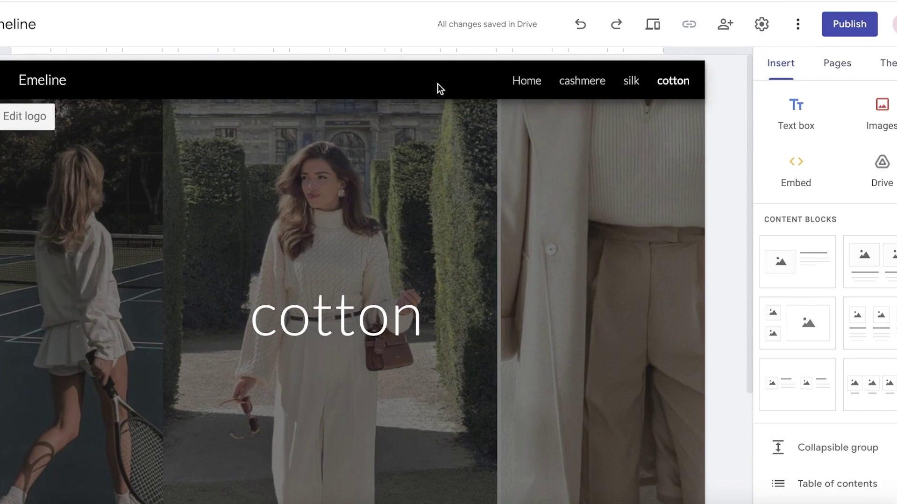
Try the Side navigation mode in the site settings and switch back to Top
{"action": "left_click", "coordinate": [75, 96]}
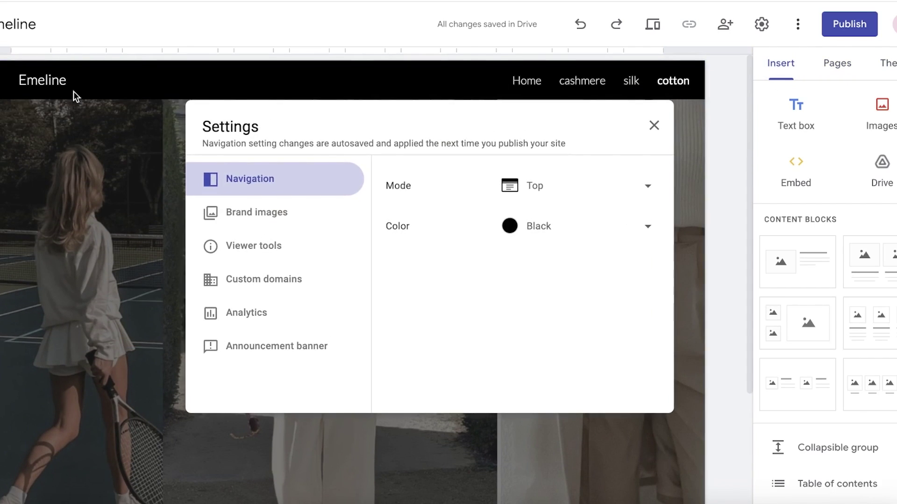
{"action": "left_click", "coordinate": [286, 216]}
{"action": "left_click", "coordinate": [270, 182]}
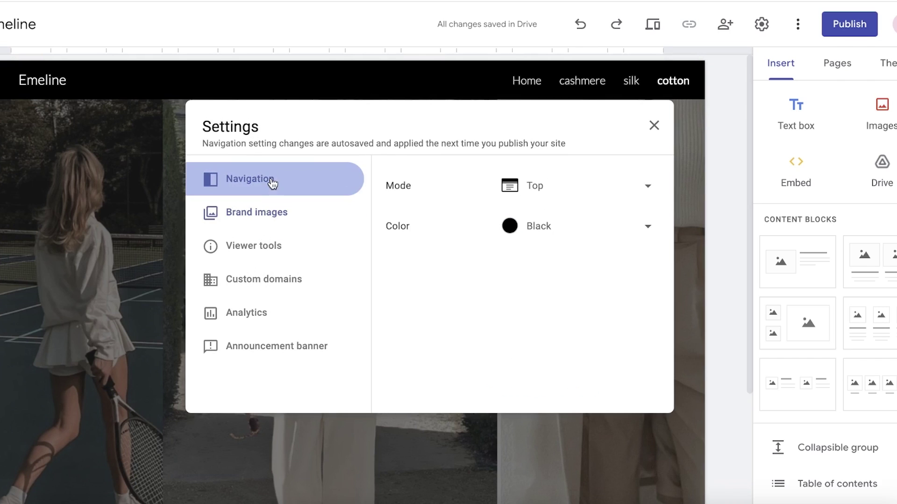
{"action": "left_click", "coordinate": [532, 226]}
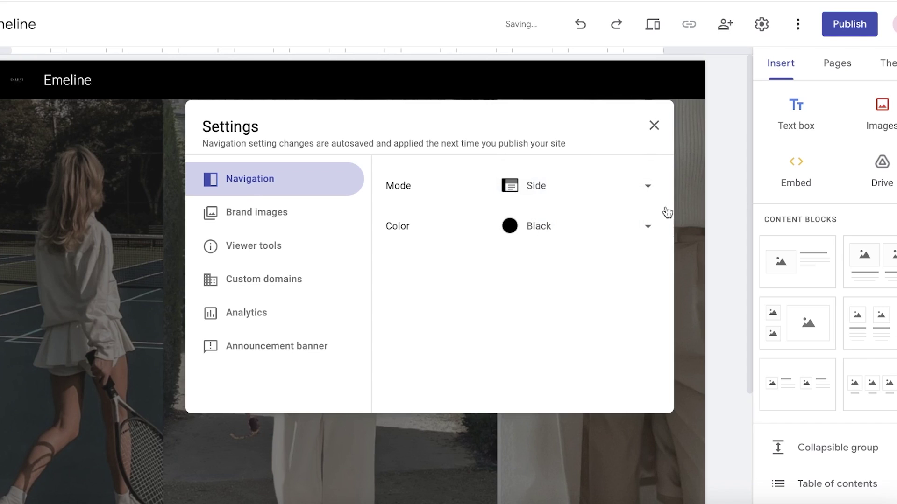
{"action": "left_click", "coordinate": [603, 186]}
{"action": "left_click", "coordinate": [565, 152]}
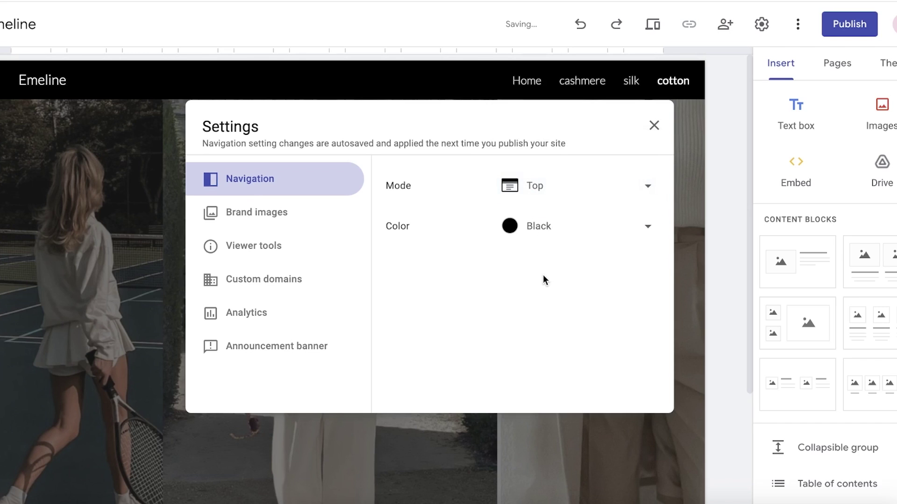
{"action": "left_click", "coordinate": [647, 128]}
Look over the cotton page and return to the Home page
{"action": "scroll", "coordinate": [770, 196], "scroll_direction": "down", "scroll_amount": 10}
{"action": "scroll", "coordinate": [308, 381], "scroll_direction": "down", "scroll_amount": 3}
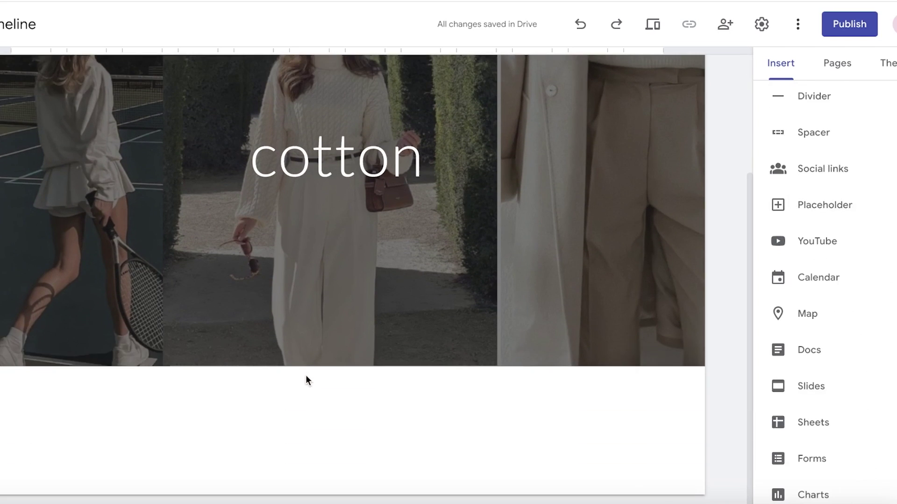
{"action": "scroll", "coordinate": [307, 380], "scroll_direction": "up", "scroll_amount": 5}
{"action": "left_click", "coordinate": [836, 64]}
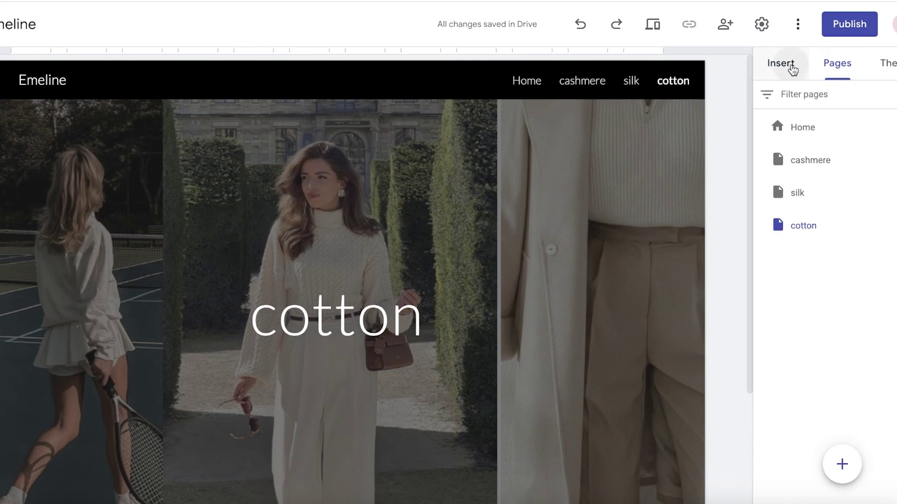
{"action": "left_click", "coordinate": [799, 131]}
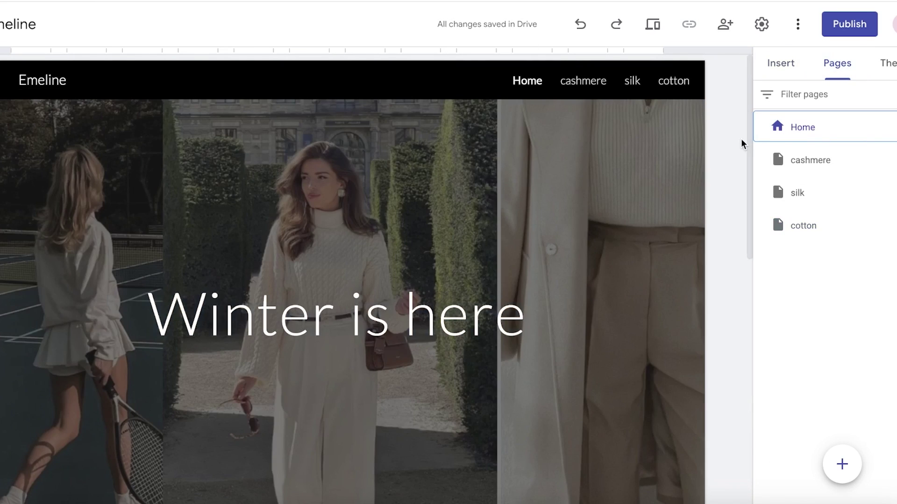
Link the Cashmere image in the "Our Materials" section to the cashmere page
{"action": "scroll", "coordinate": [745, 140], "scroll_direction": "down", "scroll_amount": 10}
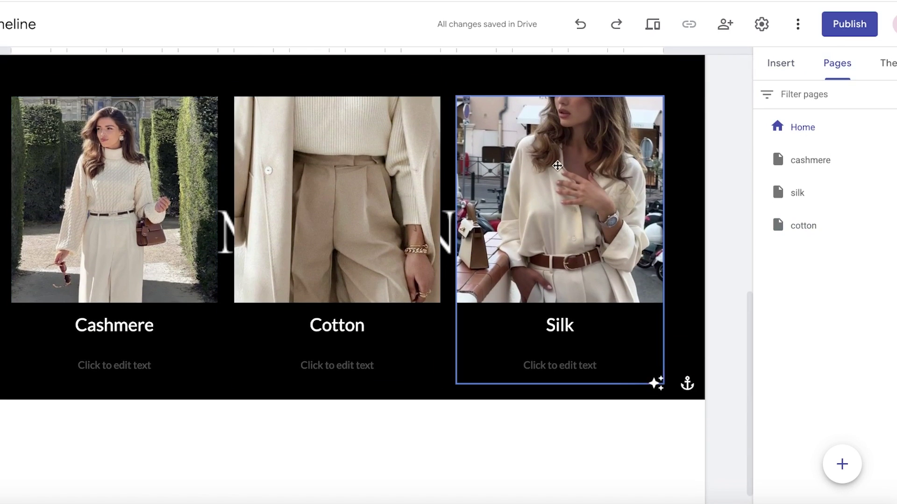
{"action": "left_click", "coordinate": [85, 205]}
{"action": "scroll", "coordinate": [62, 289], "scroll_direction": "up", "scroll_amount": 1}
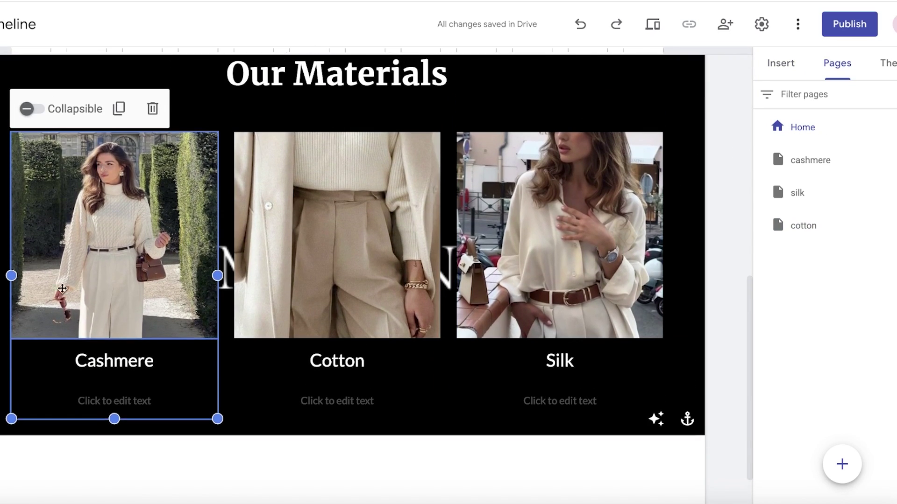
{"action": "left_click", "coordinate": [112, 279]}
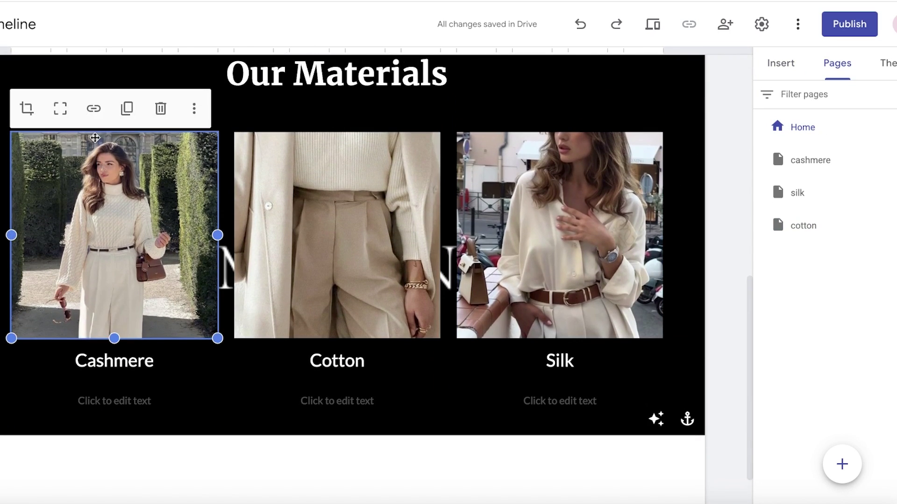
{"action": "left_click", "coordinate": [94, 109]}
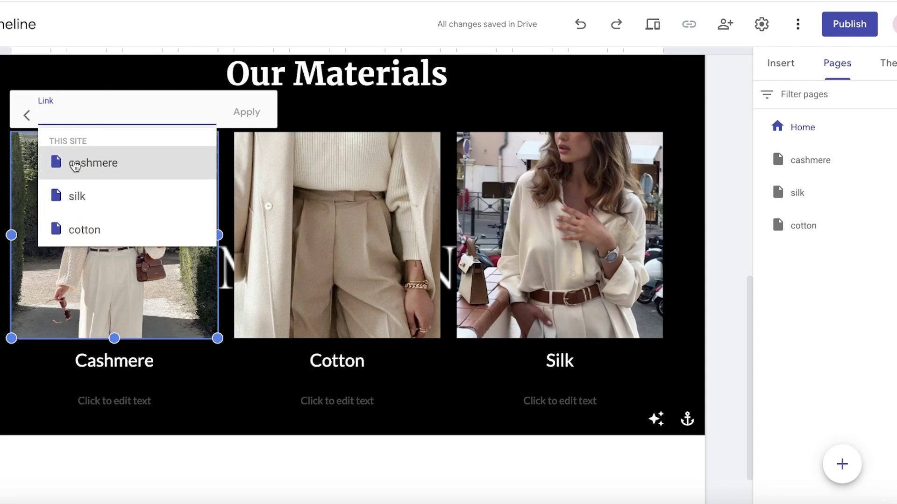
{"action": "left_click", "coordinate": [75, 166]}
{"action": "left_click", "coordinate": [358, 206]}
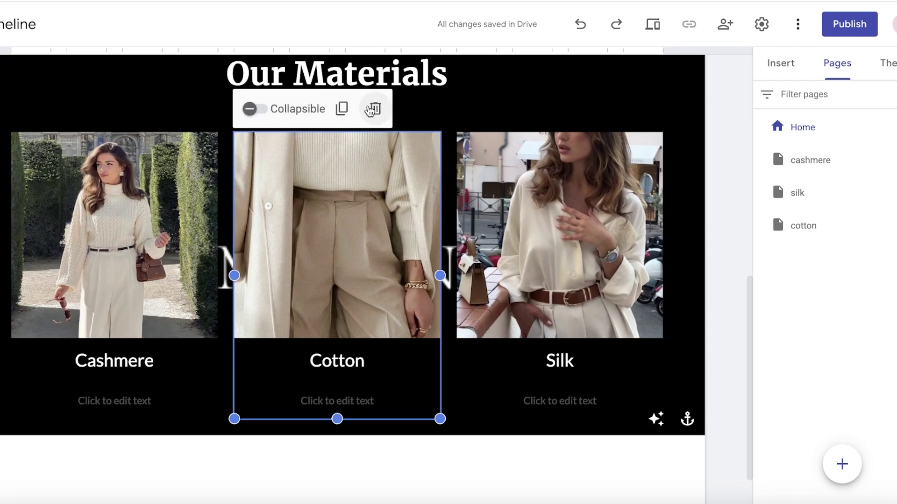
{"action": "left_click", "coordinate": [311, 200]}
{"action": "left_click", "coordinate": [348, 110]}
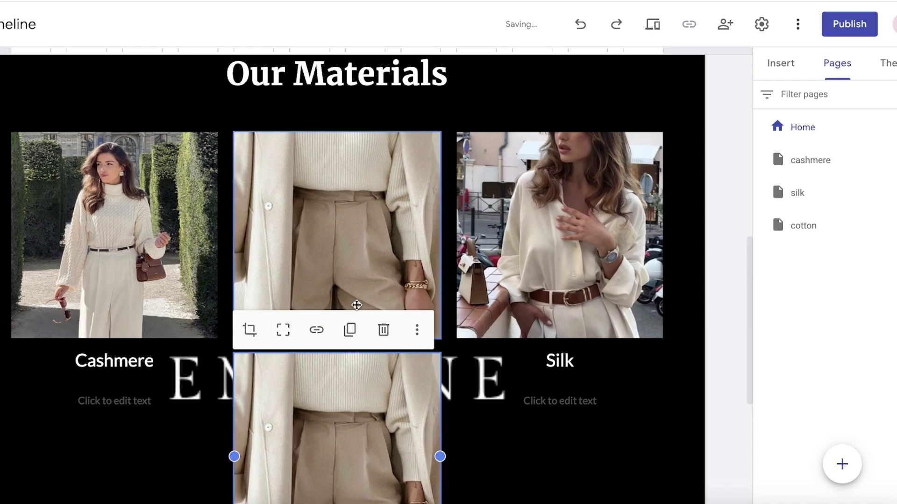
{"action": "key", "text": "ctrl+z"}
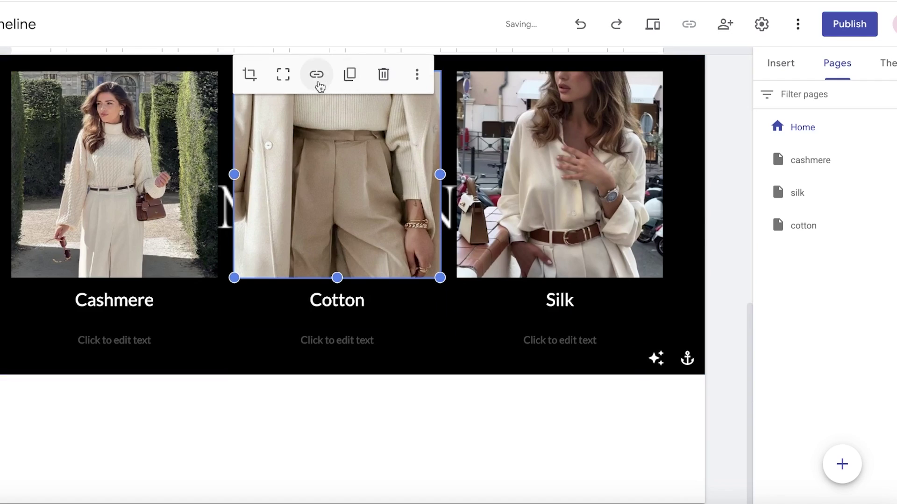
Open the link choices for the Cotton image, listing the pages of this site
{"action": "left_click", "coordinate": [312, 83]}
{"action": "left_click", "coordinate": [310, 82]}
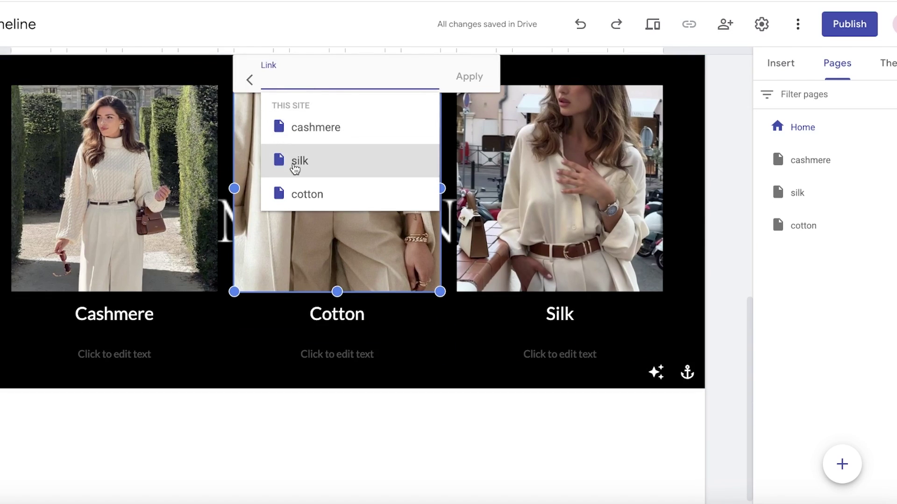
Link the Silk image in the "Our Materials" section to the silk page
{"action": "left_click", "coordinate": [613, 145]}
{"action": "left_click", "coordinate": [552, 154]}
{"action": "left_click", "coordinate": [536, 76]}
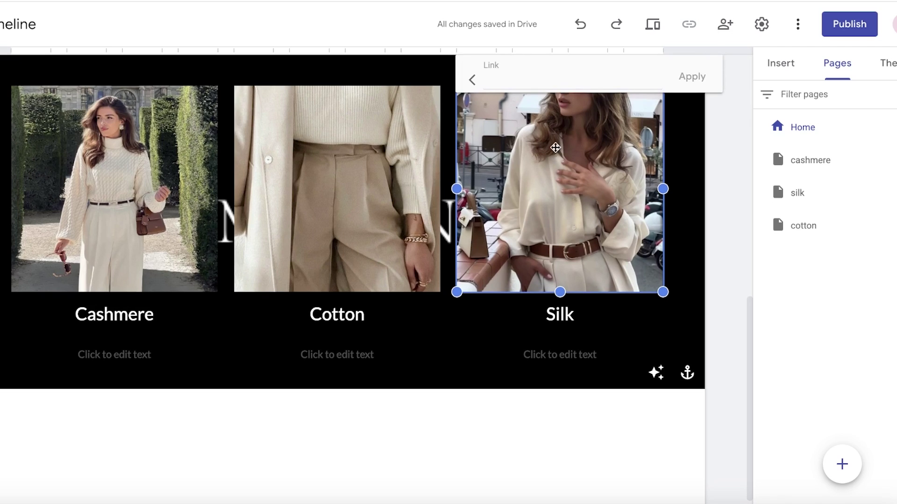
{"action": "left_click", "coordinate": [558, 85]}
{"action": "left_click", "coordinate": [535, 170]}
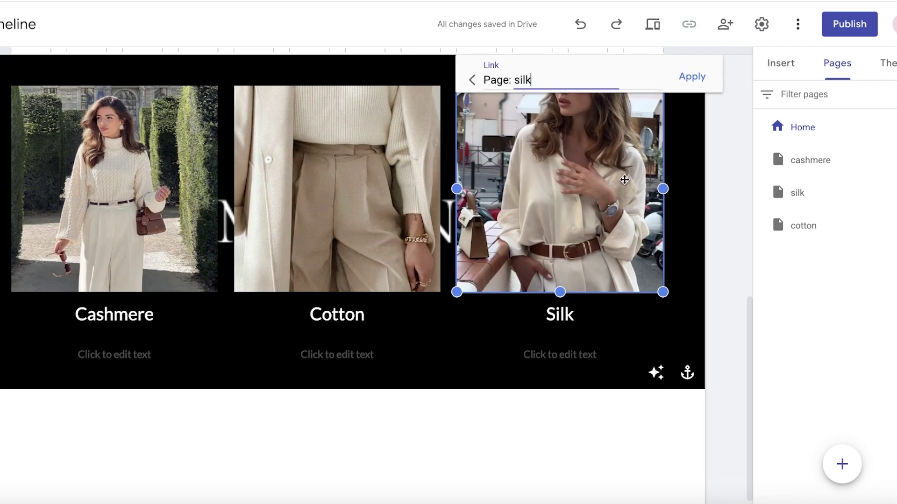
{"action": "left_click", "coordinate": [692, 76]}
{"action": "scroll", "coordinate": [719, 208], "scroll_direction": "up", "scroll_amount": 1}
{"action": "scroll", "coordinate": [607, 280], "scroll_direction": "down", "scroll_amount": 2}
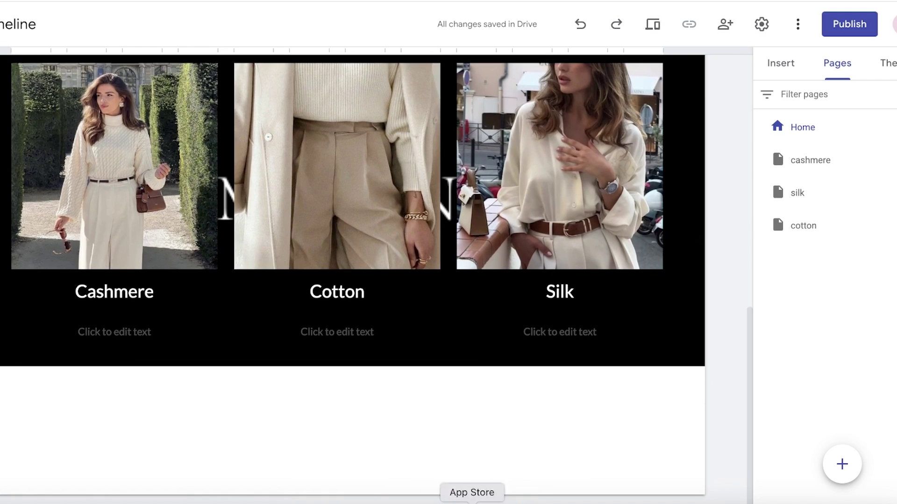
Check the list of planned website sections in the notes, and return to the Home page
{"action": "left_click", "coordinate": [313, 467]}
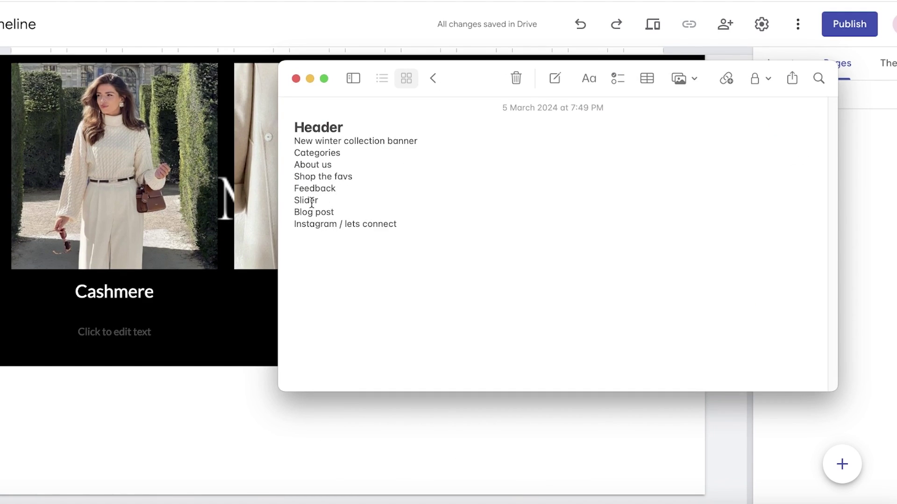
{"action": "left_click", "coordinate": [317, 404]}
{"action": "scroll", "coordinate": [270, 351], "scroll_direction": "up", "scroll_amount": 3}
Insert a spacer below the "Our Materials" section and stretch it to a taller block
{"action": "left_click", "coordinate": [780, 64]}
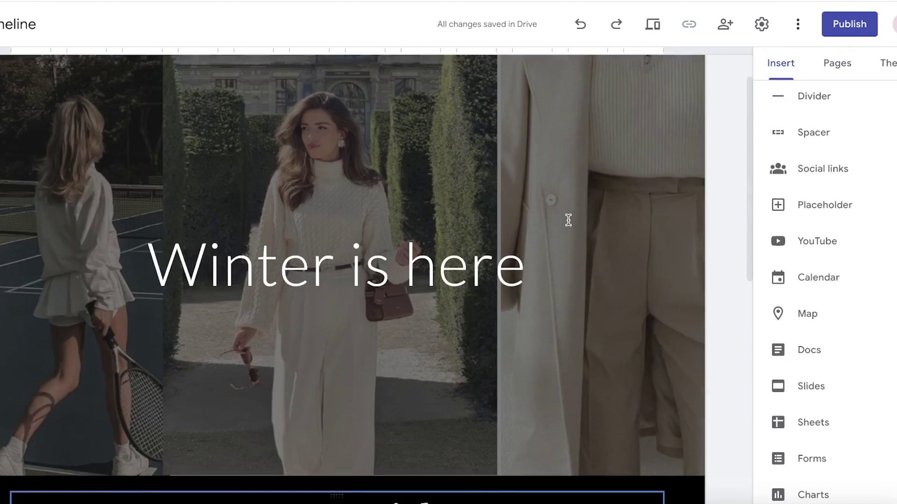
{"action": "scroll", "coordinate": [777, 175], "scroll_direction": "up", "scroll_amount": 3}
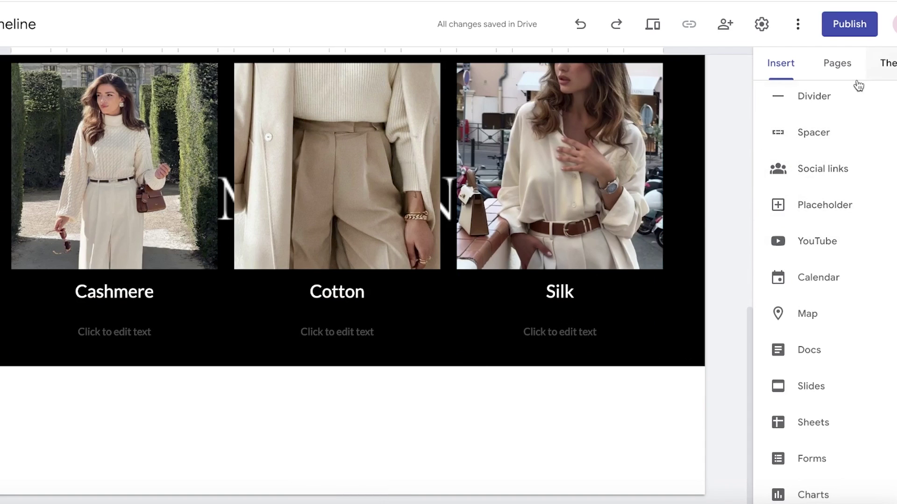
{"action": "left_click", "coordinate": [815, 132]}
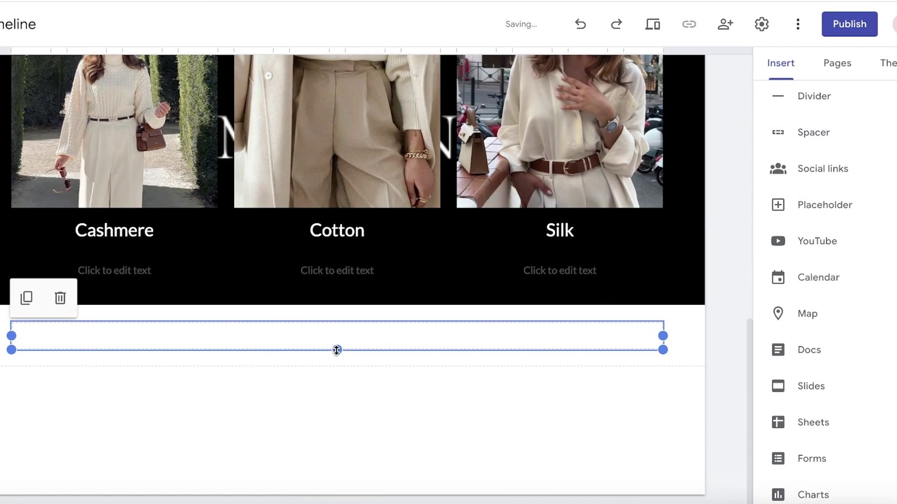
{"action": "left_click_drag", "start_coordinate": [337, 350], "coordinate": [337, 401]}
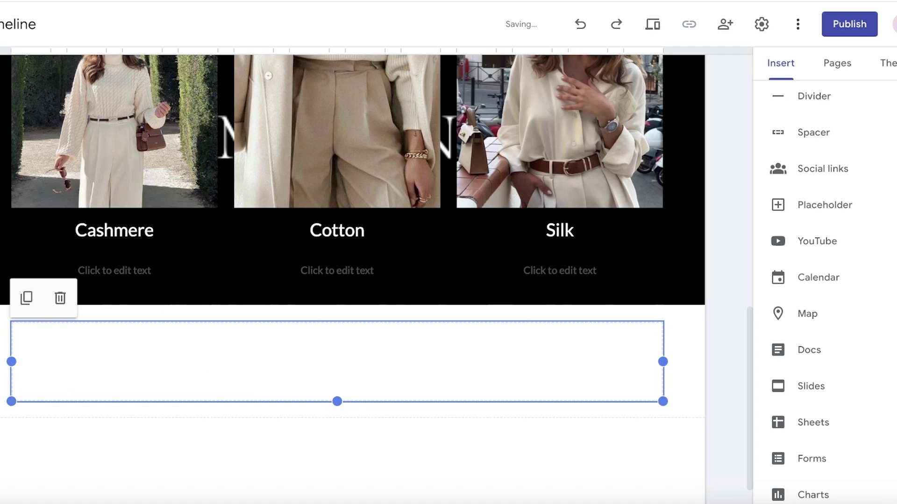
Upload the 2dfc6c8a61...d7017c22.jpg picture as the background image of the spacer's section
{"action": "left_click", "coordinate": [16, 259]}
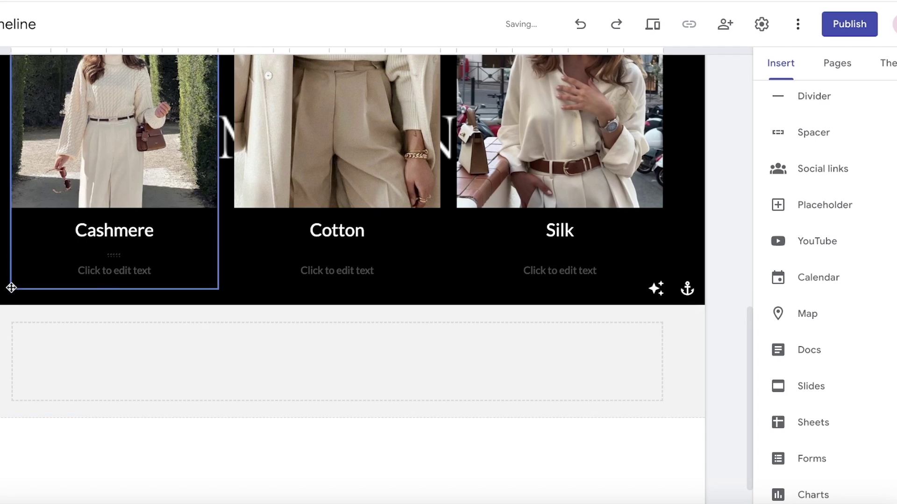
{"action": "left_click", "coordinate": [7, 329]}
{"action": "mouse_move", "coordinate": [34, 330]}
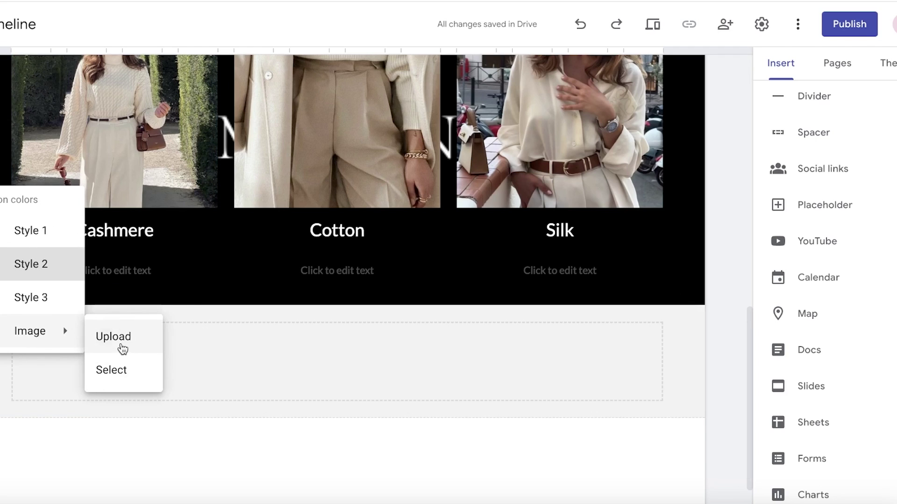
{"action": "left_click", "coordinate": [122, 348]}
{"action": "left_click", "coordinate": [315, 223]}
{"action": "left_click", "coordinate": [315, 208]}
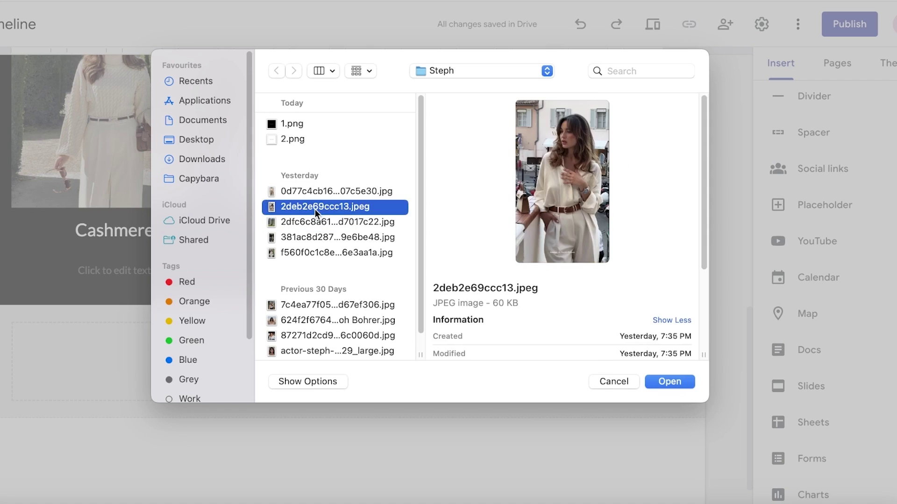
{"action": "left_click", "coordinate": [312, 223]}
{"action": "left_click", "coordinate": [670, 381]}
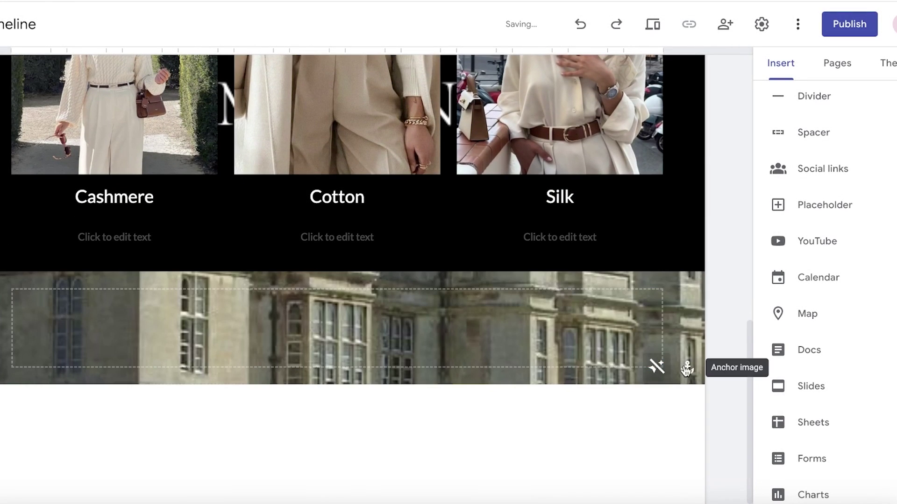
Try the top, right, bottom and bottom-left anchor positions for the spacer section's background image
{"action": "left_click", "coordinate": [687, 368]}
{"action": "left_click", "coordinate": [625, 283]}
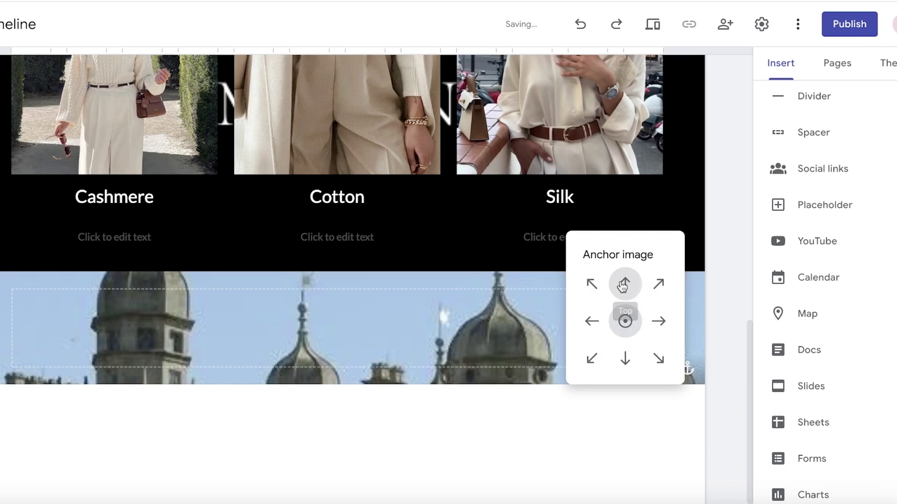
{"action": "left_click", "coordinate": [658, 320]}
{"action": "left_click", "coordinate": [625, 358]}
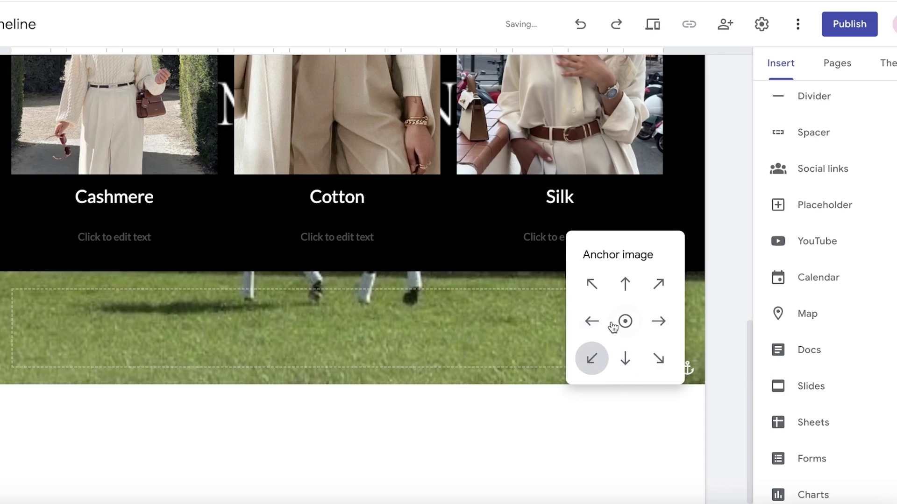
{"action": "left_click", "coordinate": [162, 380]}
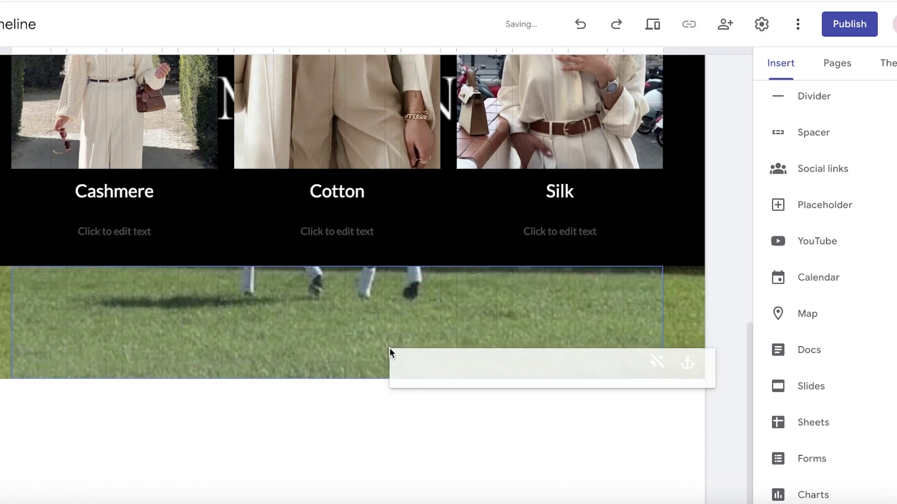
Try making the spacer much taller and changing the anchor of its background image
{"action": "left_click", "coordinate": [360, 362]}
{"action": "left_click_drag", "start_coordinate": [340, 363], "coordinate": [321, 489]}
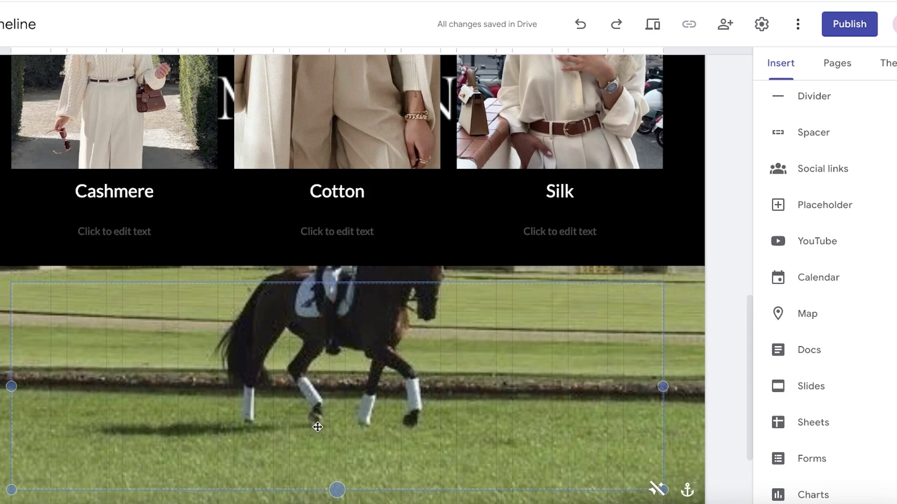
{"action": "scroll", "coordinate": [477, 332], "scroll_direction": "down", "scroll_amount": 3}
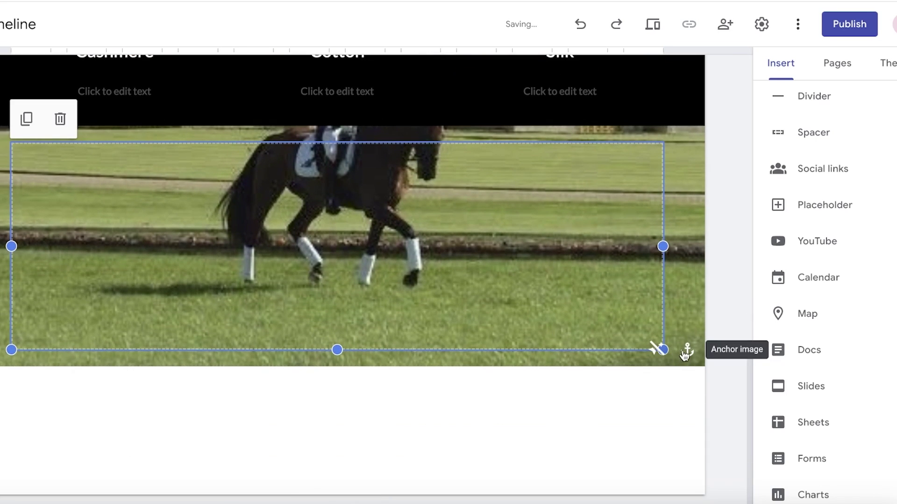
{"action": "left_click", "coordinate": [685, 354]}
{"action": "left_click", "coordinate": [627, 322]}
Shrink the spacer to a thin strip and anchor its background image to the left
{"action": "left_click_drag", "start_coordinate": [337, 349], "coordinate": [400, 135]}
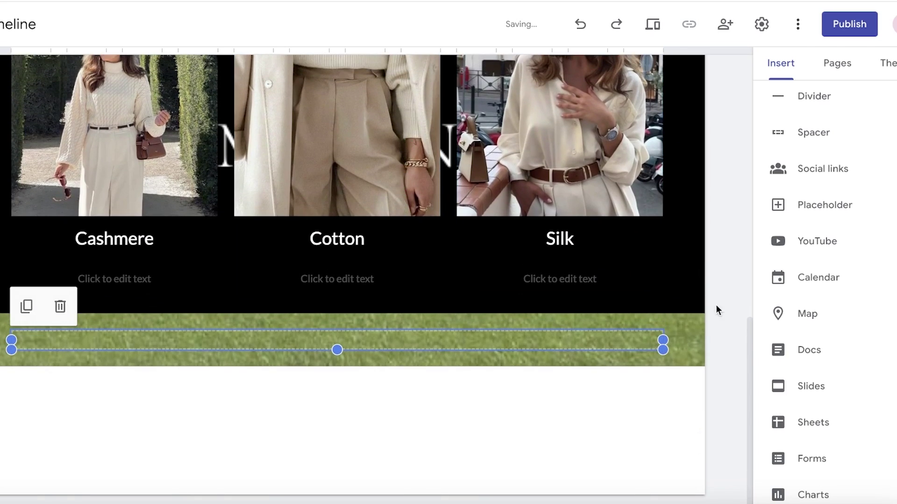
{"action": "left_click", "coordinate": [687, 350]}
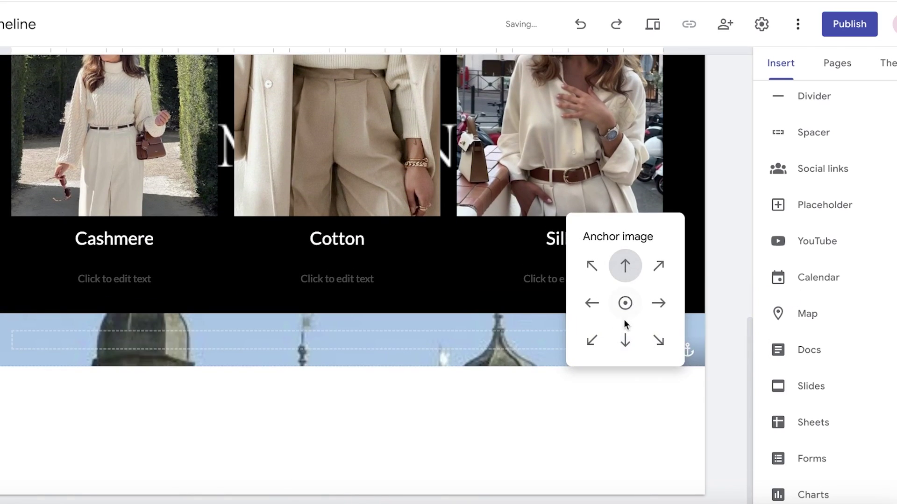
{"action": "left_click", "coordinate": [591, 303]}
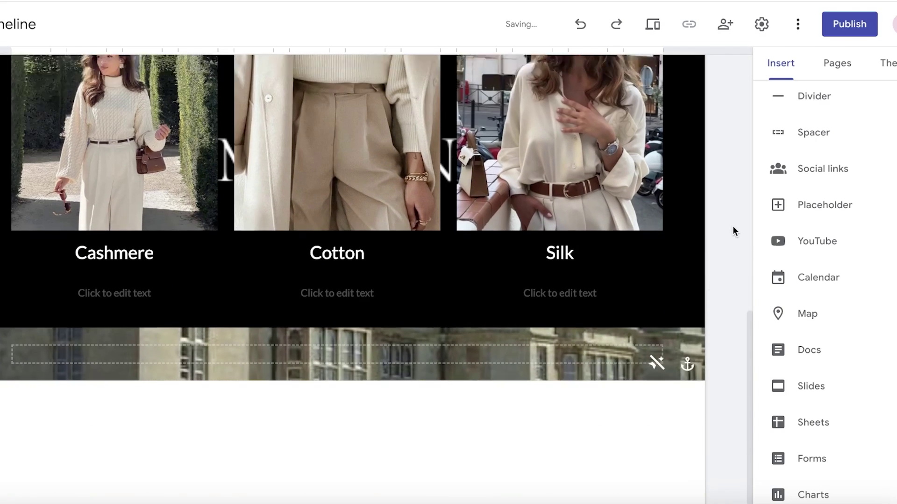
{"action": "left_click", "coordinate": [338, 348]}
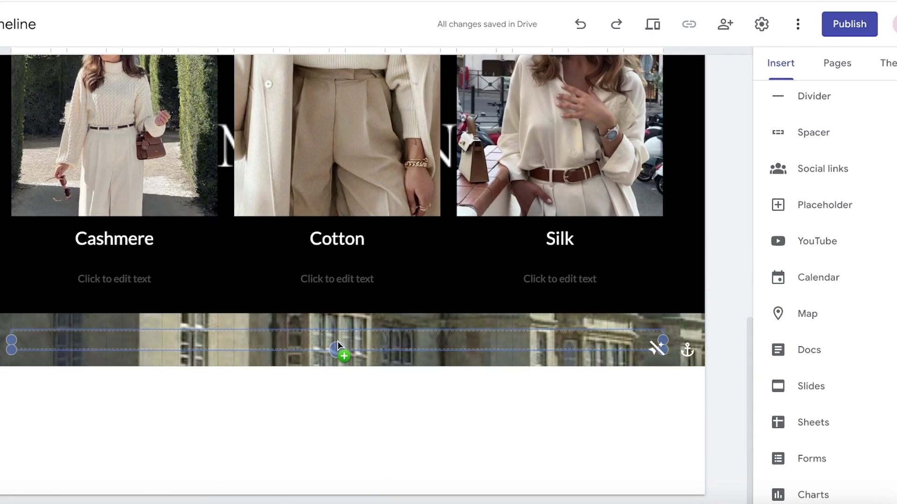
{"action": "left_click", "coordinate": [685, 297]}
{"action": "left_click", "coordinate": [716, 296]}
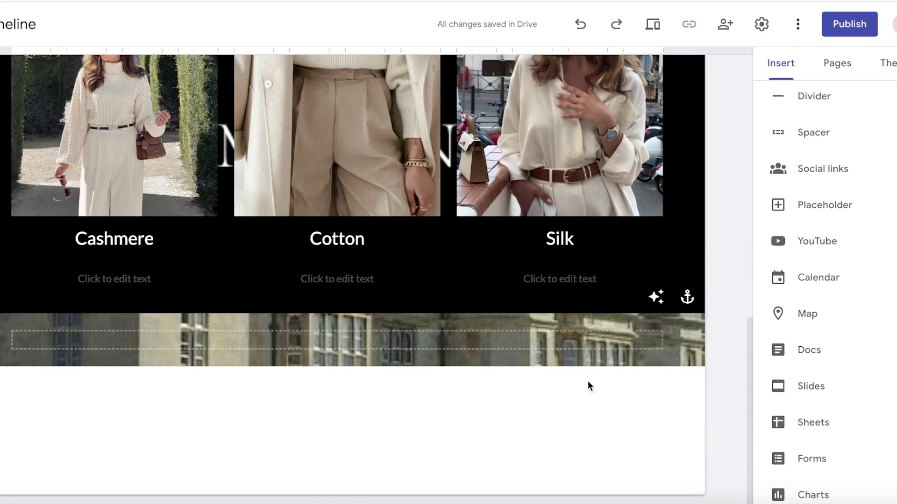
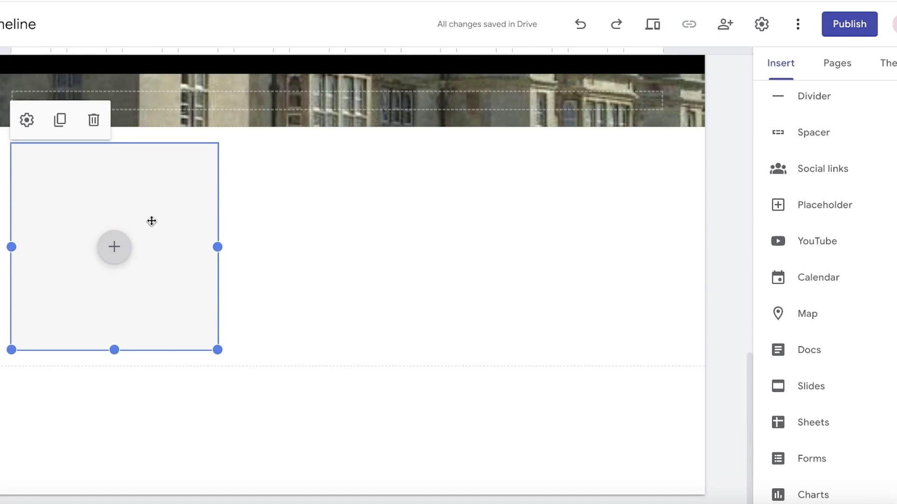
Delete the placeholder below the image strip and look over the elements that can be inserted
{"action": "key", "text": "Delete"}
{"action": "scroll", "coordinate": [841, 187], "scroll_direction": "down", "scroll_amount": 10}
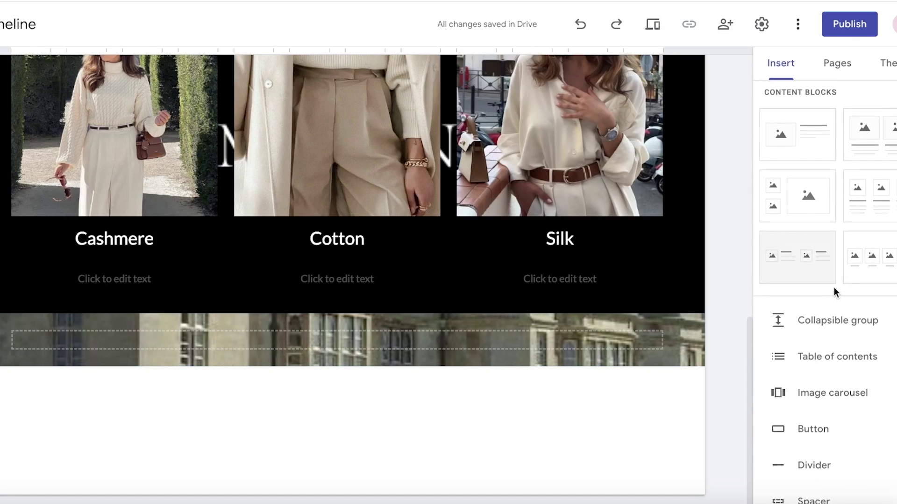
{"action": "scroll", "coordinate": [836, 292], "scroll_direction": "down", "scroll_amount": 8}
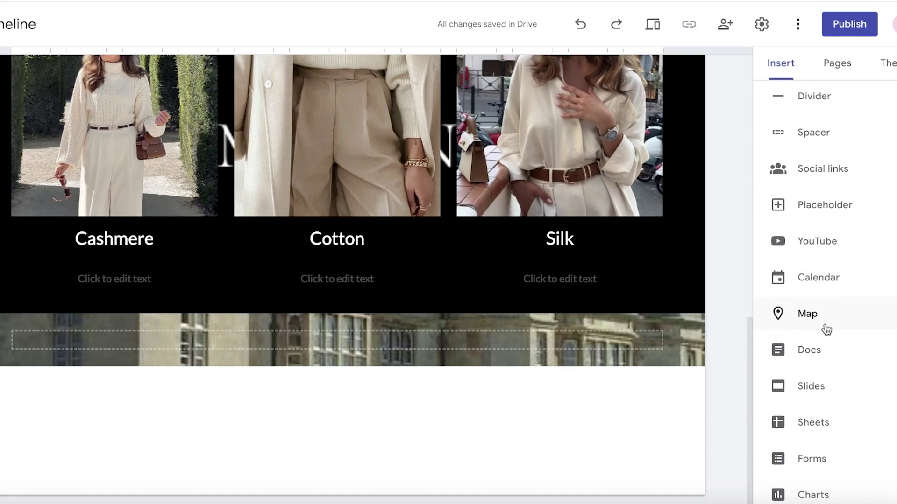
{"action": "left_click", "coordinate": [837, 63]}
{"action": "left_click", "coordinate": [888, 63]}
{"action": "left_click", "coordinate": [785, 66]}
{"action": "scroll", "coordinate": [822, 224], "scroll_direction": "up", "scroll_amount": 3}
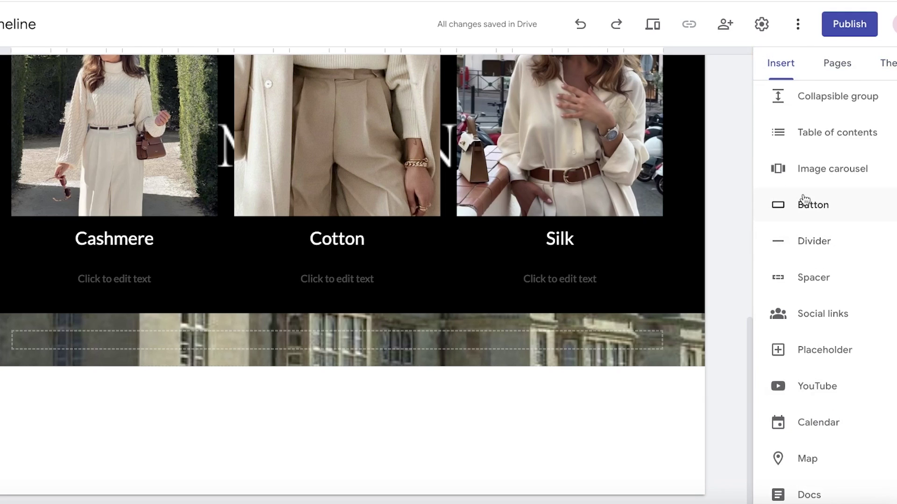
{"action": "scroll", "coordinate": [804, 200], "scroll_direction": "up", "scroll_amount": 4}
{"action": "scroll", "coordinate": [811, 341], "scroll_direction": "down", "scroll_amount": 7}
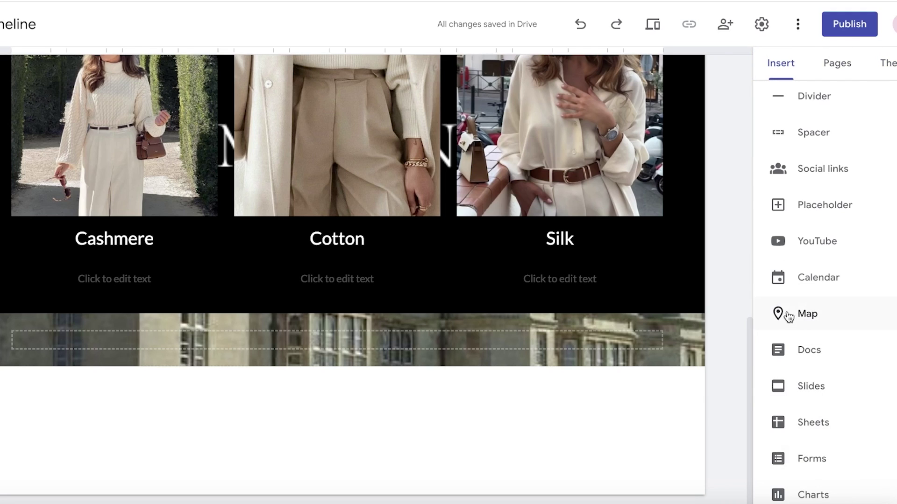
Insert a placeholder below the image strip and place a duplicate of it beside the first in the same row
{"action": "left_click", "coordinate": [803, 220]}
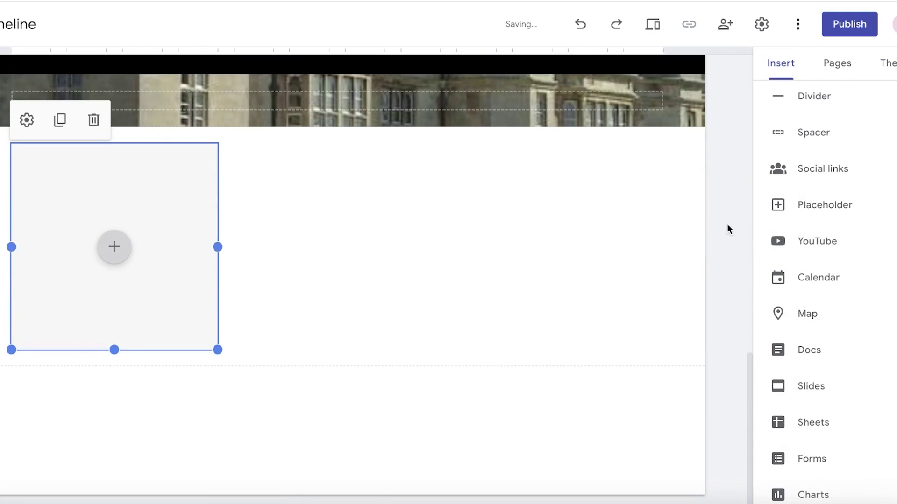
{"action": "left_click", "coordinate": [59, 120]}
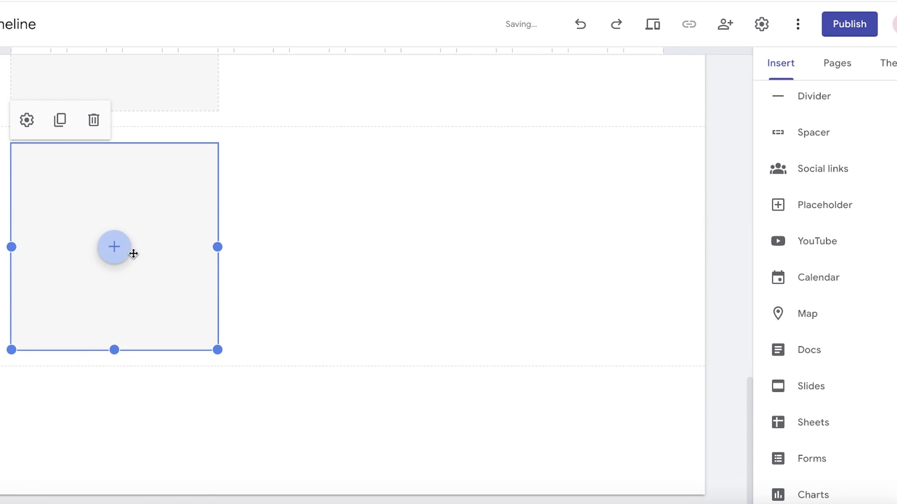
{"action": "left_click_drag", "start_coordinate": [133, 253], "coordinate": [301, 362]}
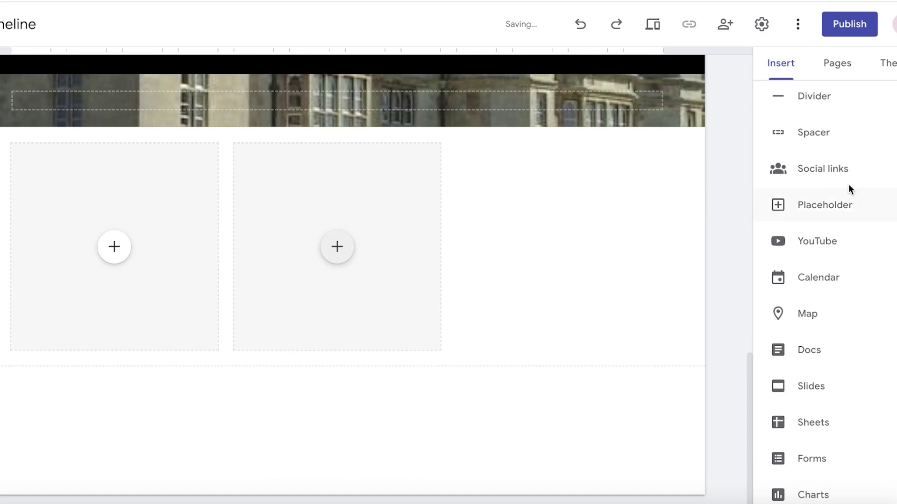
Insert a text box reading "LETS CONNECT" between the image strip and the two placeholders
{"action": "scroll", "coordinate": [850, 189], "scroll_direction": "up", "scroll_amount": 5}
{"action": "left_click_drag", "start_coordinate": [352, 200], "coordinate": [334, 212]}
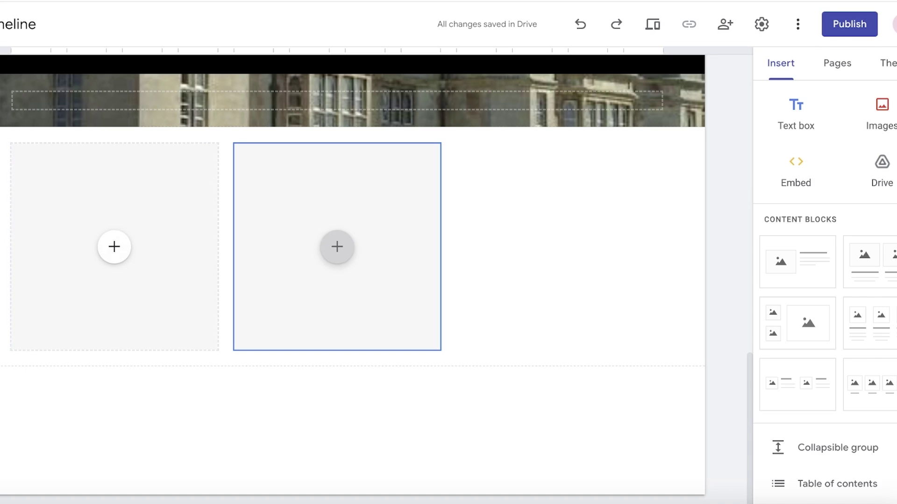
{"action": "left_click", "coordinate": [806, 119]}
{"action": "left_click", "coordinate": [651, 220]}
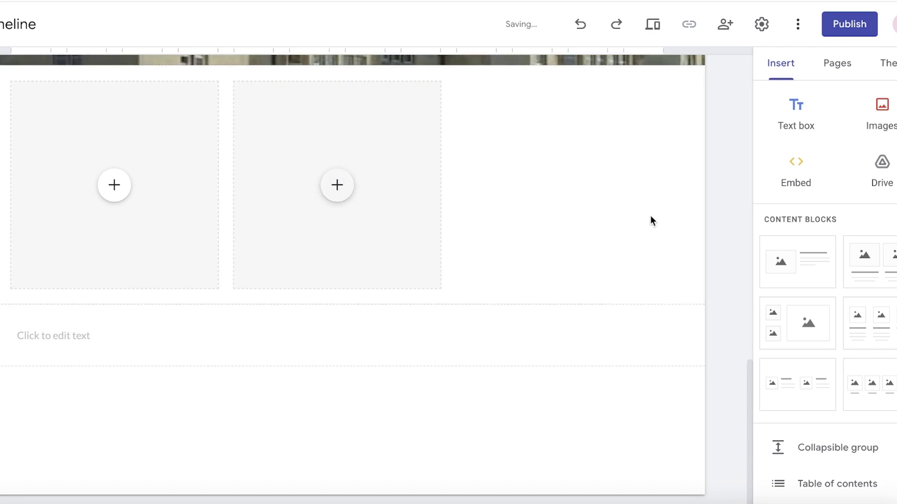
{"action": "left_click", "coordinate": [66, 340]}
{"action": "left_click_drag", "start_coordinate": [66, 340], "coordinate": [370, 168]}
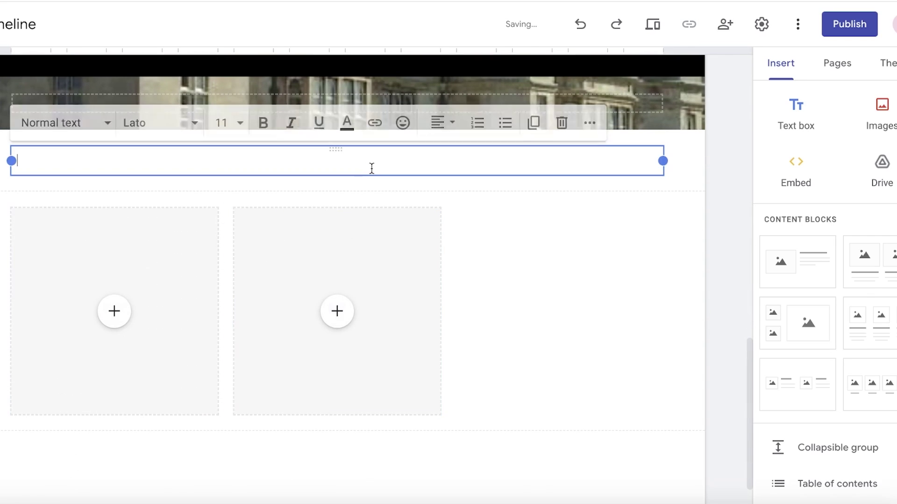
{"action": "key", "text": "ctrl+space"}
{"action": "type", "text": "L"}
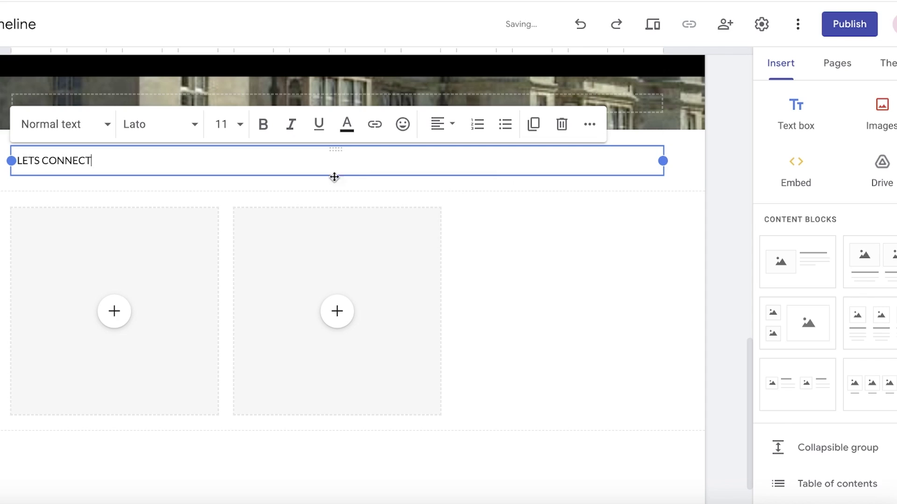
Centre the "LETS CONNECT" text and apply the Heading style to it
{"action": "key", "text": "ctrl+a"}
{"action": "left_click", "coordinate": [835, 66]}
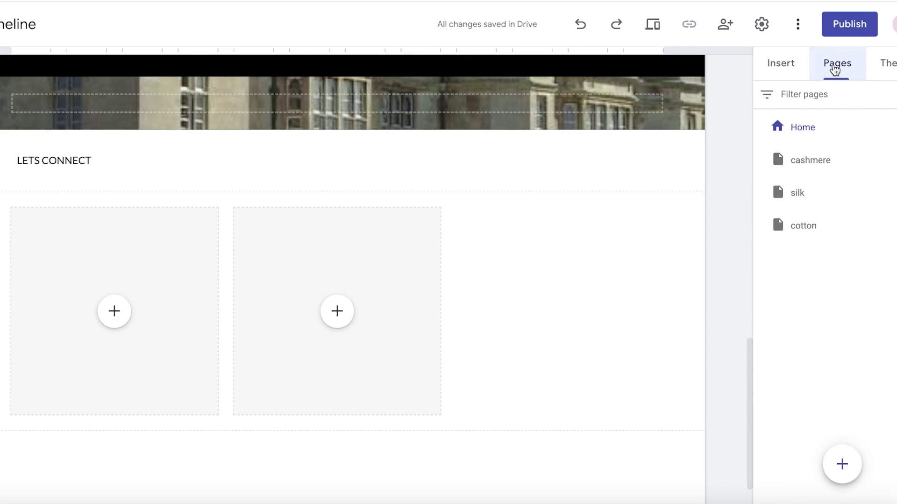
{"action": "left_click", "coordinate": [805, 67]}
{"action": "left_click", "coordinate": [278, 157]}
{"action": "key", "text": "ctrl+a"}
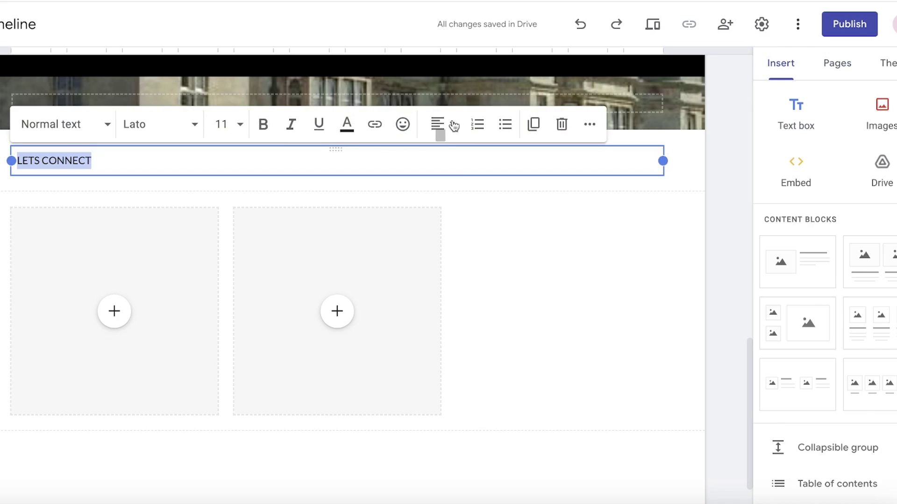
{"action": "left_click", "coordinate": [439, 124]}
{"action": "left_click", "coordinate": [440, 196]}
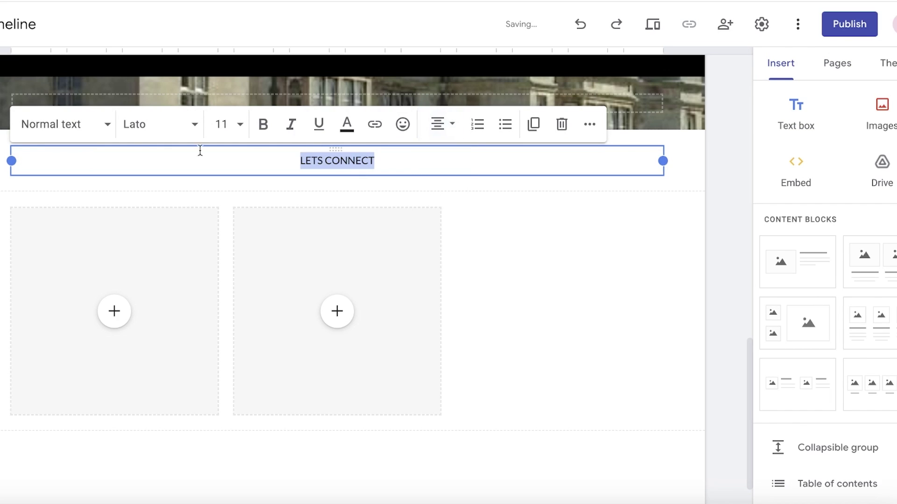
{"action": "left_click", "coordinate": [64, 125]}
{"action": "left_click", "coordinate": [58, 228]}
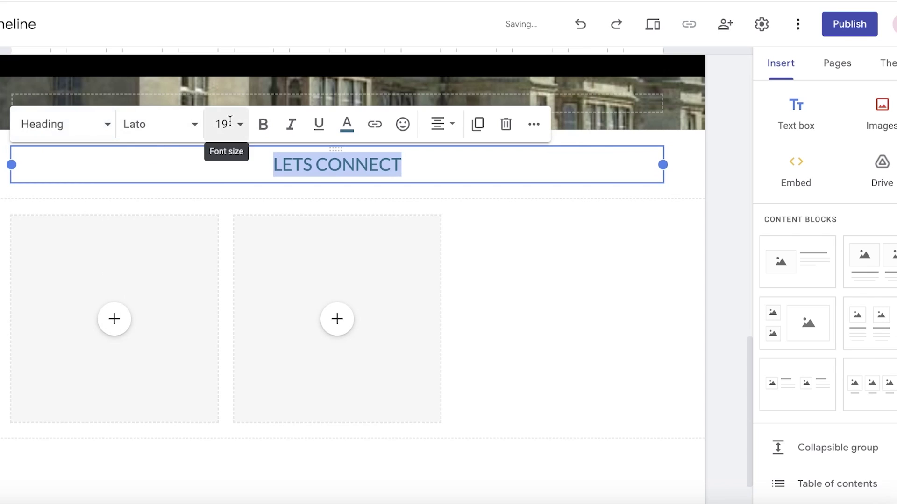
Set the "LETS CONNECT" heading in bold EB Garamond and colour it black
{"action": "left_click", "coordinate": [159, 124]}
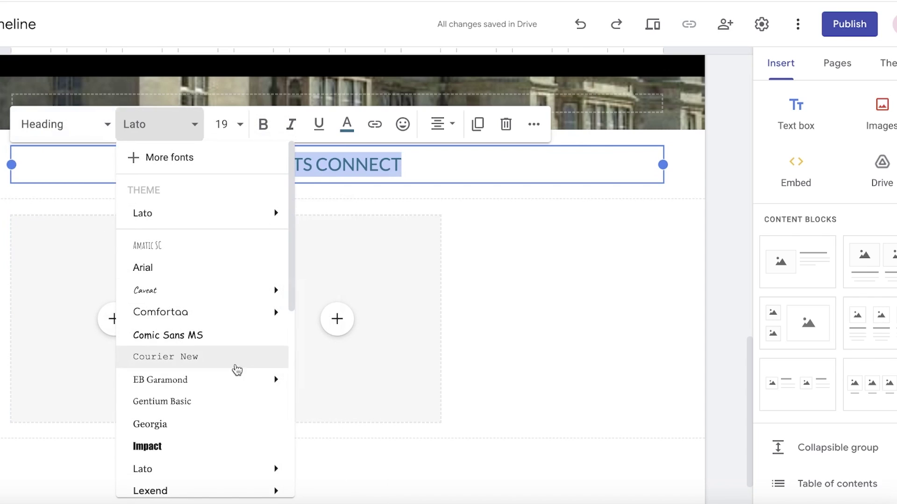
{"action": "mouse_move", "coordinate": [237, 386]}
{"action": "left_click", "coordinate": [331, 479]}
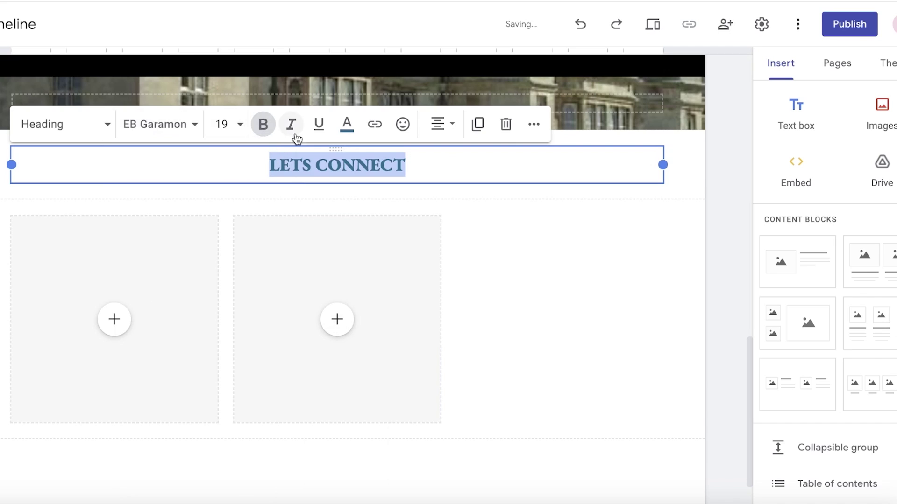
{"action": "left_click", "coordinate": [337, 129]}
{"action": "left_click", "coordinate": [322, 154]}
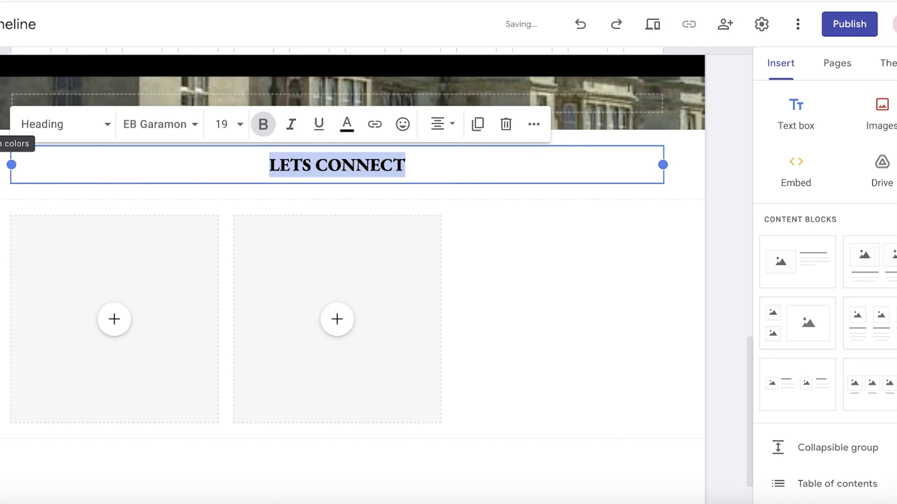
Upload 1.png as the background image of the "LETS CONNECT" section and anchor it to the upper-right corner
{"action": "left_click", "coordinate": [5, 122]}
{"action": "mouse_move", "coordinate": [40, 280]}
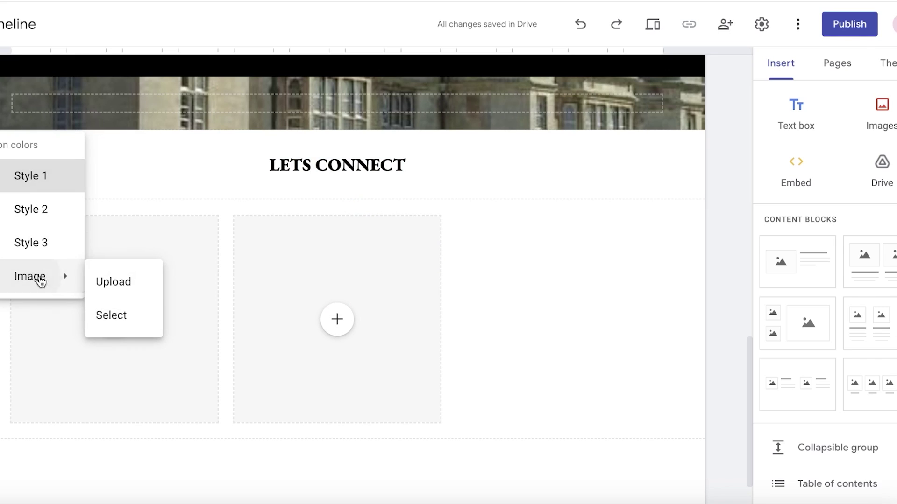
{"action": "left_click", "coordinate": [119, 283]}
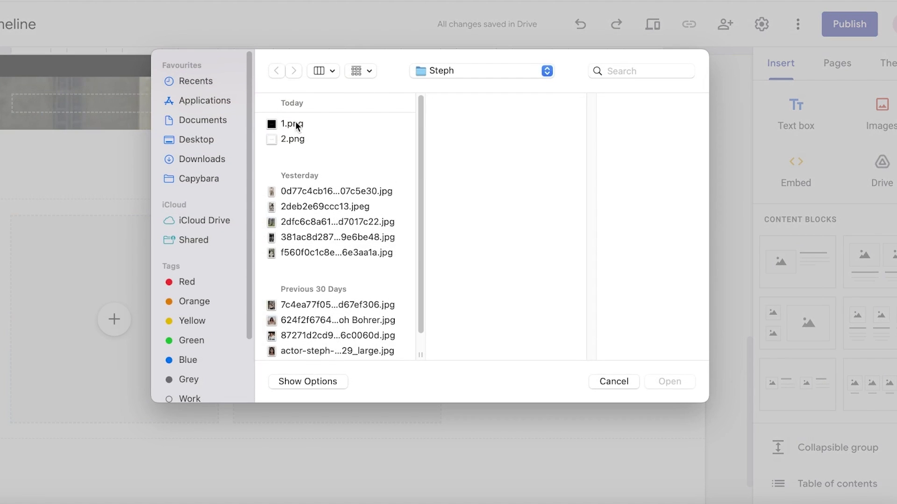
{"action": "left_click", "coordinate": [296, 126]}
{"action": "left_click", "coordinate": [670, 382]}
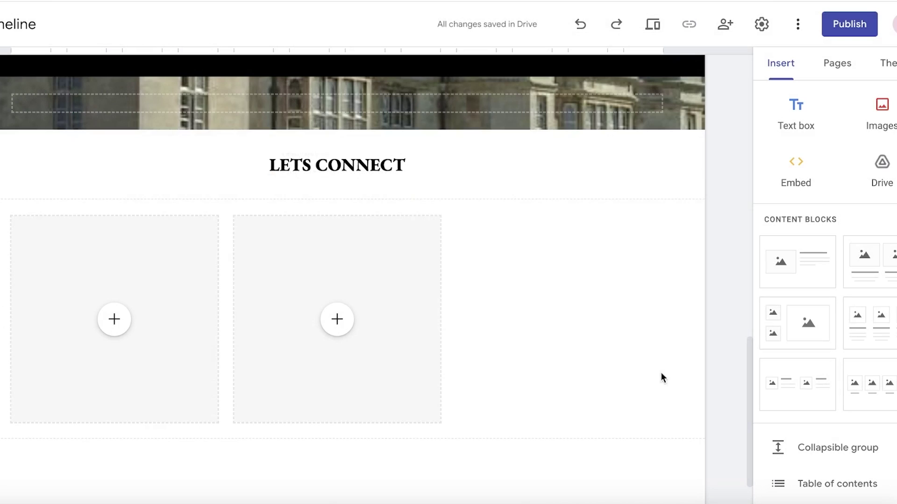
{"action": "left_click", "coordinate": [687, 184]}
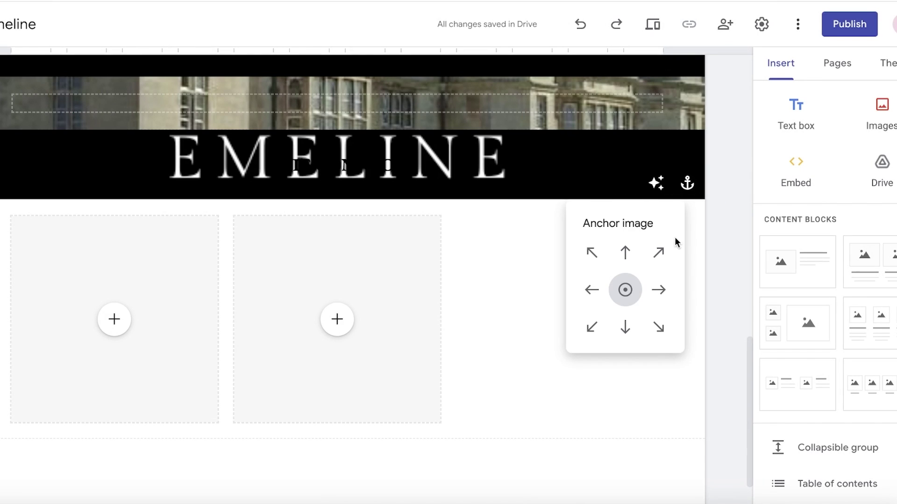
{"action": "left_click", "coordinate": [659, 252]}
Change the "LETS CONNECT" heading's text colour to white
{"action": "left_click", "coordinate": [296, 155]}
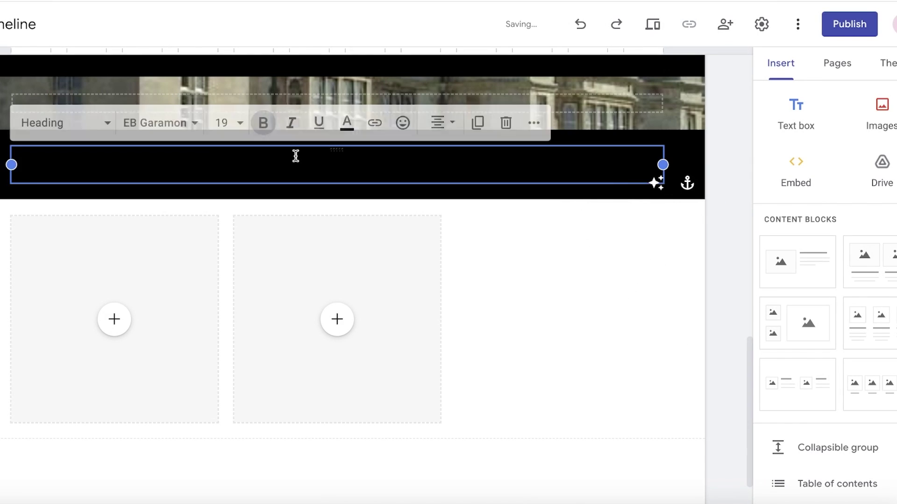
{"action": "triple_click", "coordinate": [296, 154]}
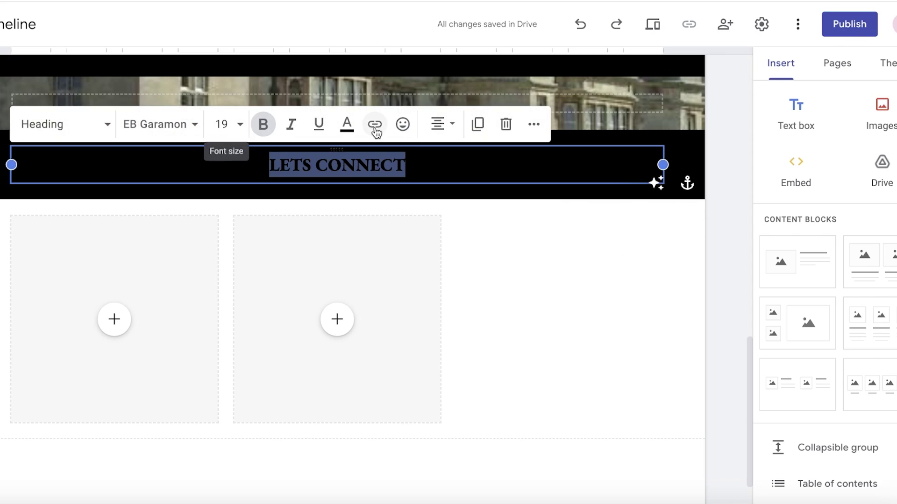
{"action": "left_click", "coordinate": [348, 126]}
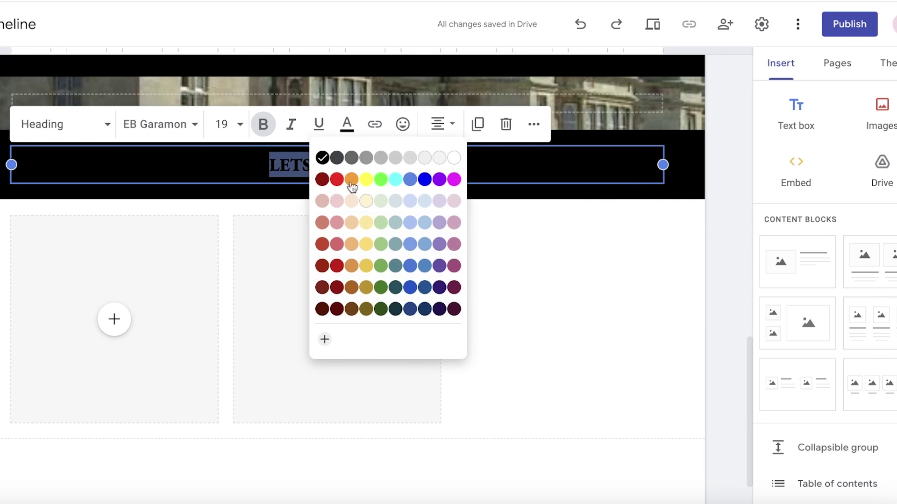
{"action": "left_click", "coordinate": [381, 159]}
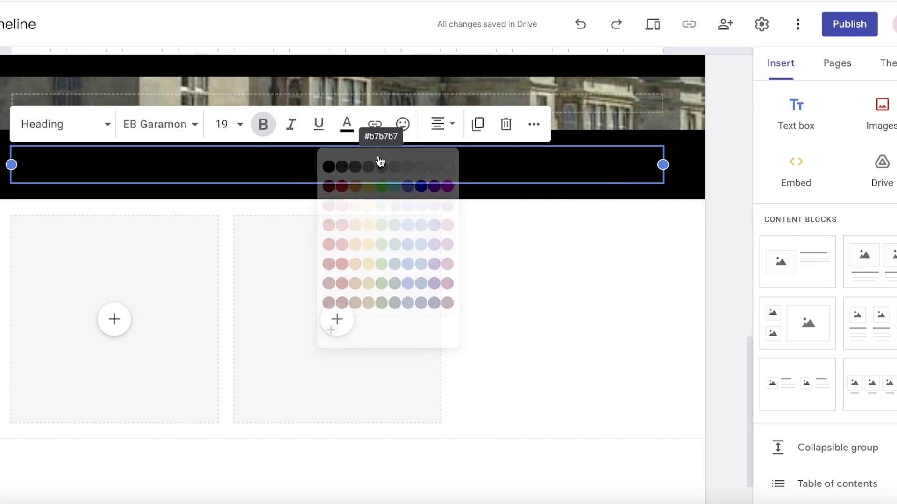
{"action": "left_click", "coordinate": [347, 127]}
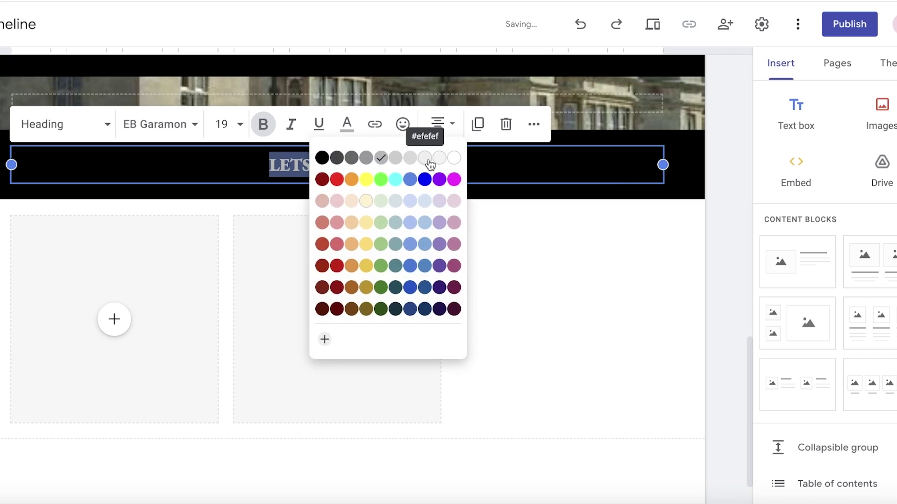
{"action": "left_click", "coordinate": [454, 158]}
{"action": "left_click", "coordinate": [503, 231]}
Space out the two placeholders below "LETS CONNECT", leaving a wide gap between them and equal side margins
{"action": "scroll", "coordinate": [500, 254], "scroll_direction": "down", "scroll_amount": 2}
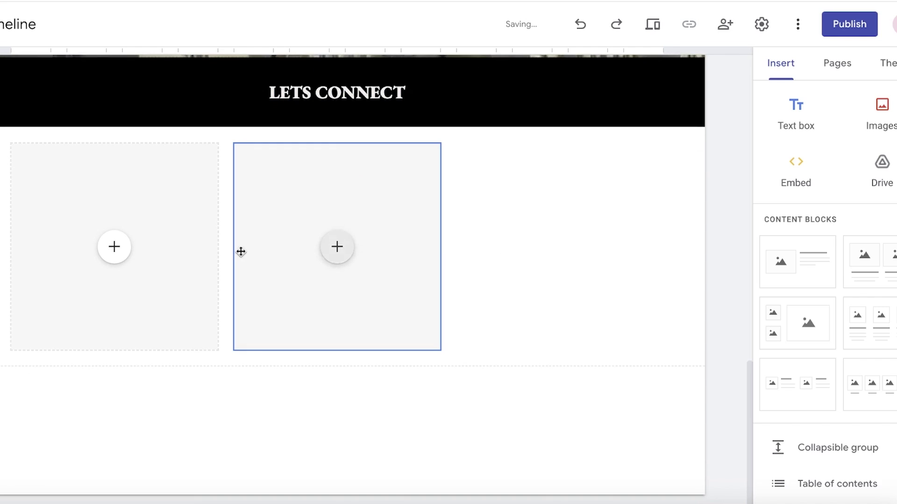
{"action": "left_click_drag", "start_coordinate": [308, 221], "coordinate": [543, 205]}
{"action": "left_click_drag", "start_coordinate": [110, 218], "coordinate": [196, 216]}
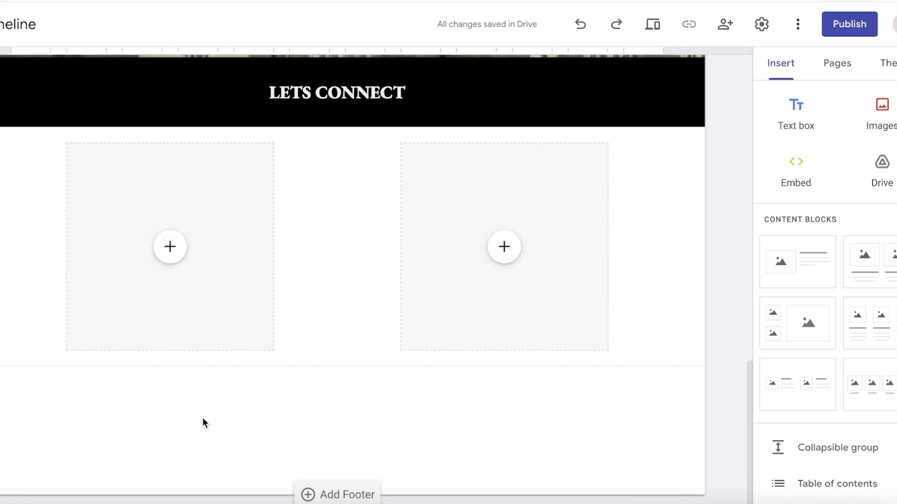
Insert a text box below the placeholders, narrow it to one placeholder's width and align it under the first placeholder
{"action": "left_click", "coordinate": [795, 112]}
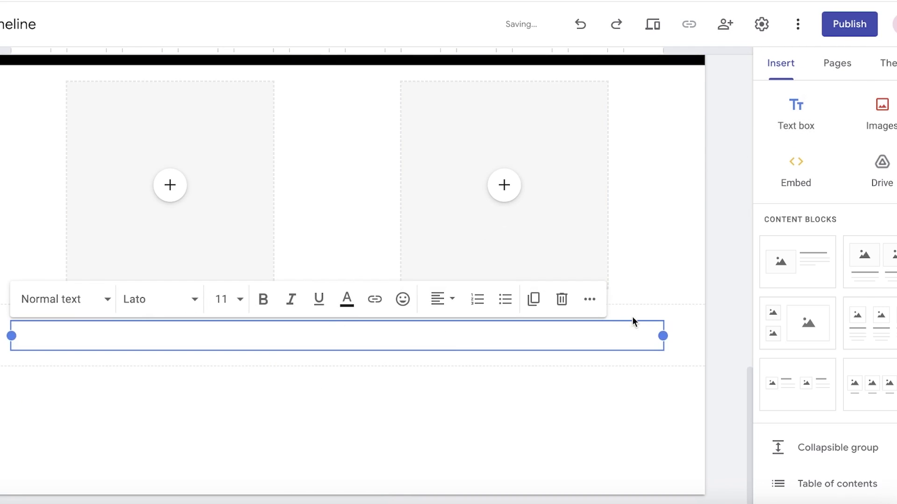
{"action": "left_click_drag", "start_coordinate": [662, 336], "coordinate": [505, 339]}
{"action": "left_click_drag", "start_coordinate": [235, 351], "coordinate": [220, 351]}
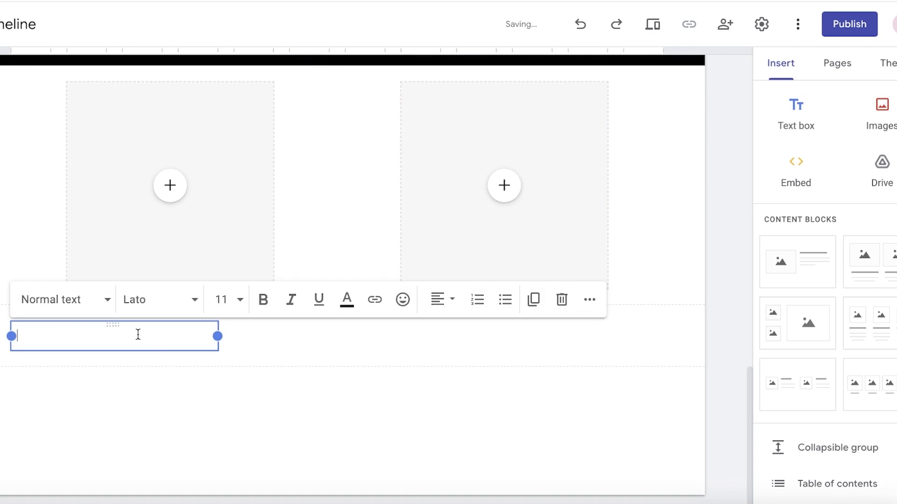
{"action": "left_click_drag", "start_coordinate": [109, 325], "coordinate": [207, 326]}
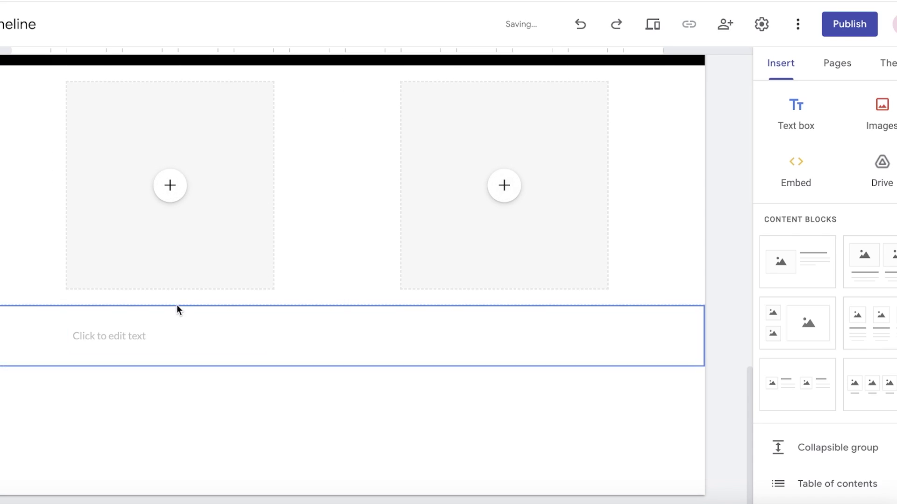
Duplicate the empty text box and place the copy in the same row under the second placeholder
{"action": "left_click", "coordinate": [160, 323]}
{"action": "left_click", "coordinate": [123, 309]}
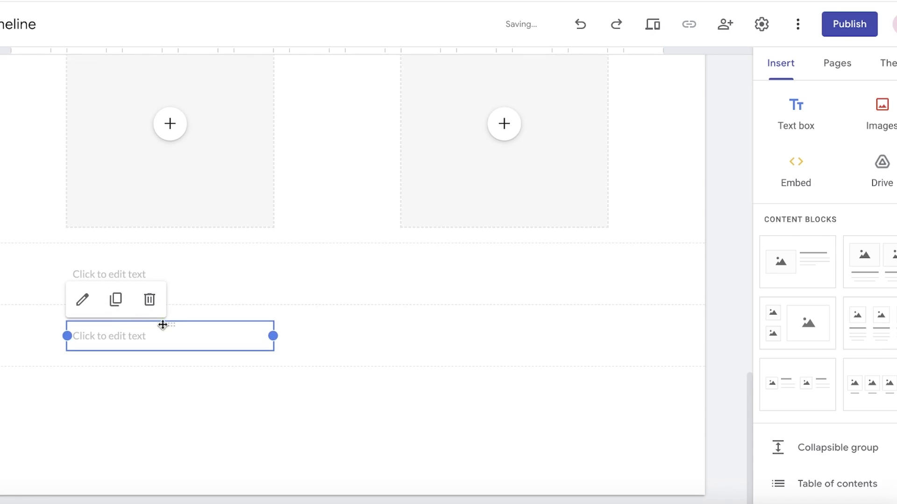
{"action": "left_click_drag", "start_coordinate": [162, 324], "coordinate": [534, 260]}
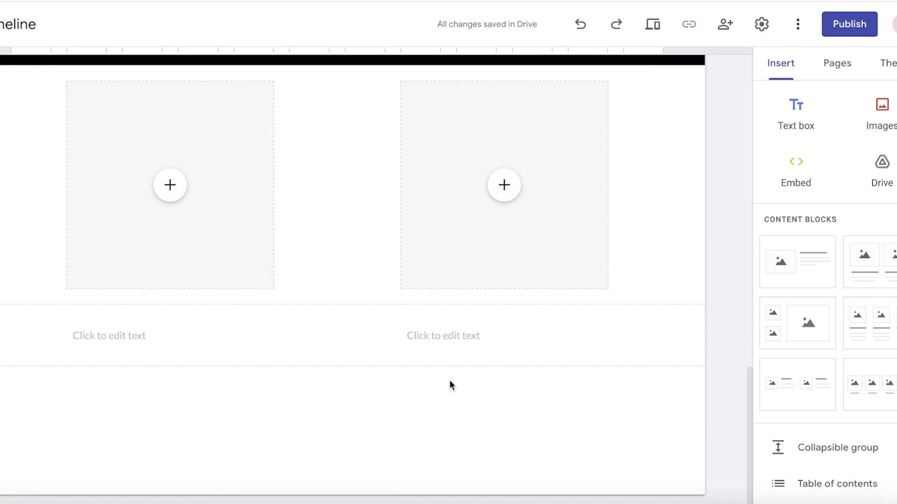
{"action": "scroll", "coordinate": [813, 316], "scroll_direction": "down", "scroll_amount": 10}
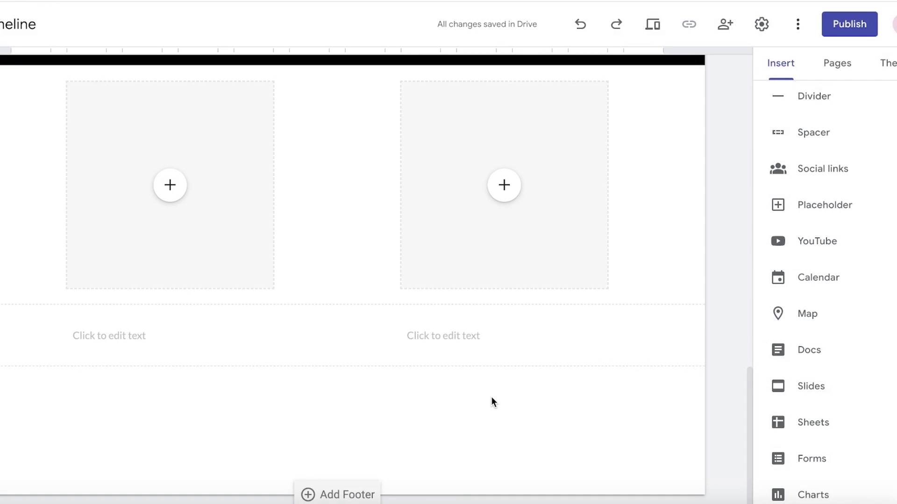
{"action": "scroll", "coordinate": [388, 355], "scroll_direction": "up", "scroll_amount": 15}
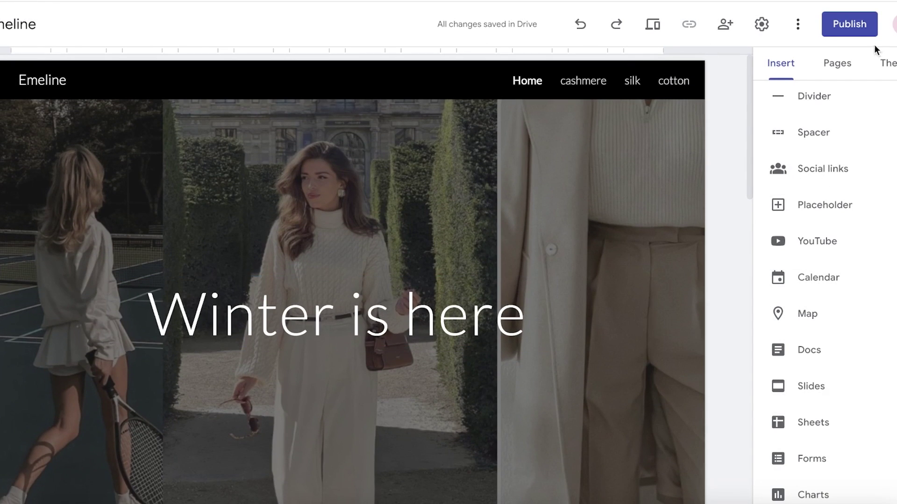
{"action": "scroll", "coordinate": [514, 234], "scroll_direction": "down", "scroll_amount": 10}
{"action": "scroll", "coordinate": [512, 258], "scroll_direction": "down", "scroll_amount": 4}
{"action": "scroll", "coordinate": [511, 258], "scroll_direction": "up", "scroll_amount": 15}
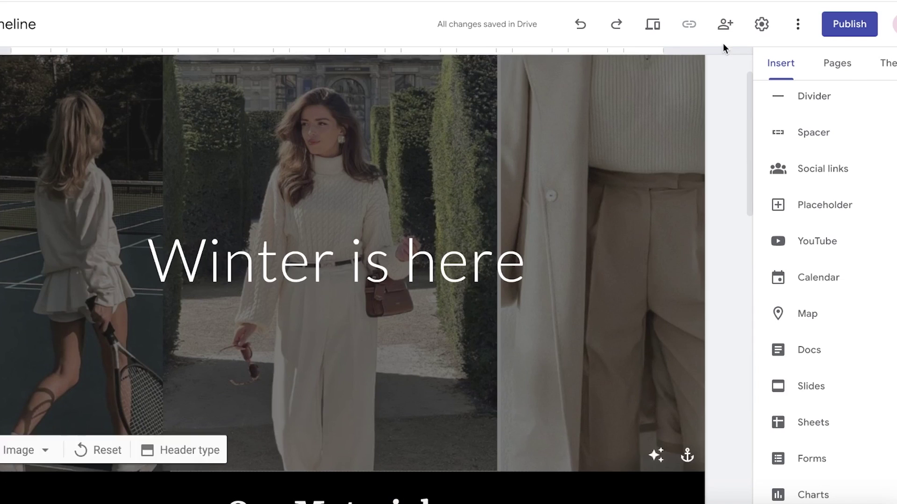
Publish the site to the web with the web address "emelinedesigns"
{"action": "left_click", "coordinate": [893, 24]}
{"action": "left_click", "coordinate": [868, 28]}
{"action": "left_click", "coordinate": [867, 27]}
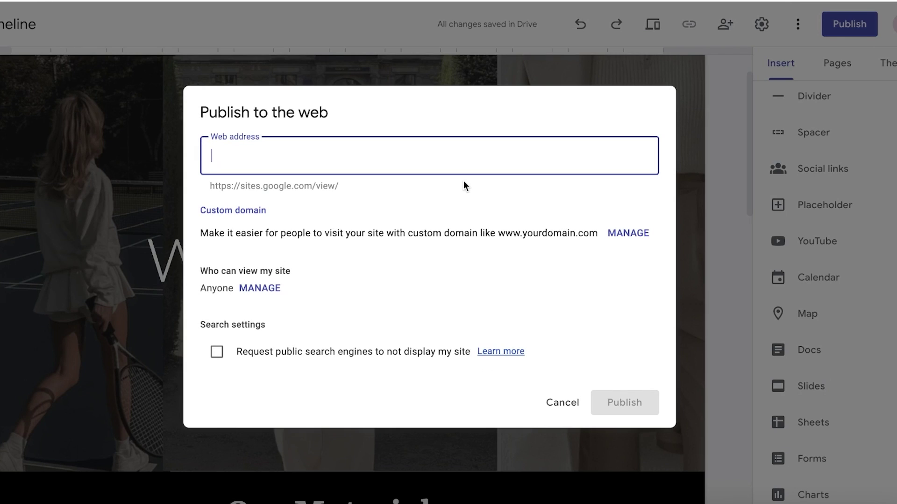
{"action": "type", "text": "emel"}
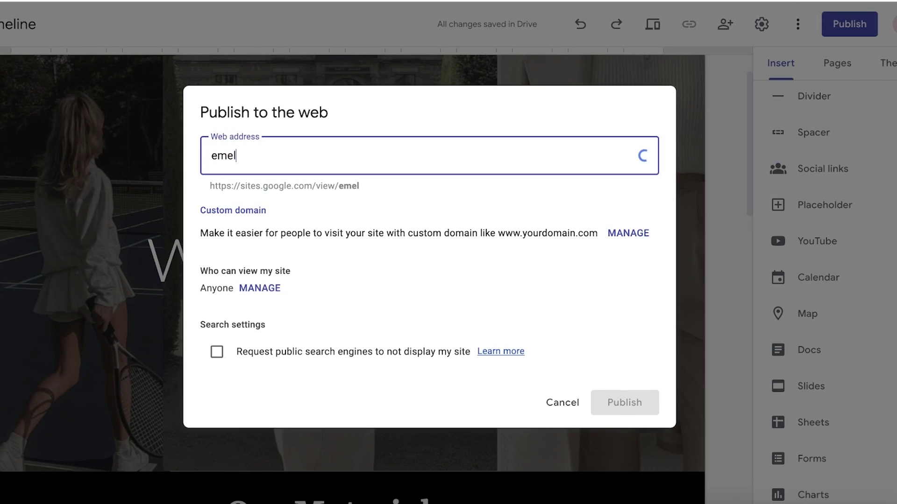
{"action": "type", "text": "inei"}
{"action": "key", "text": "BackSpace"}
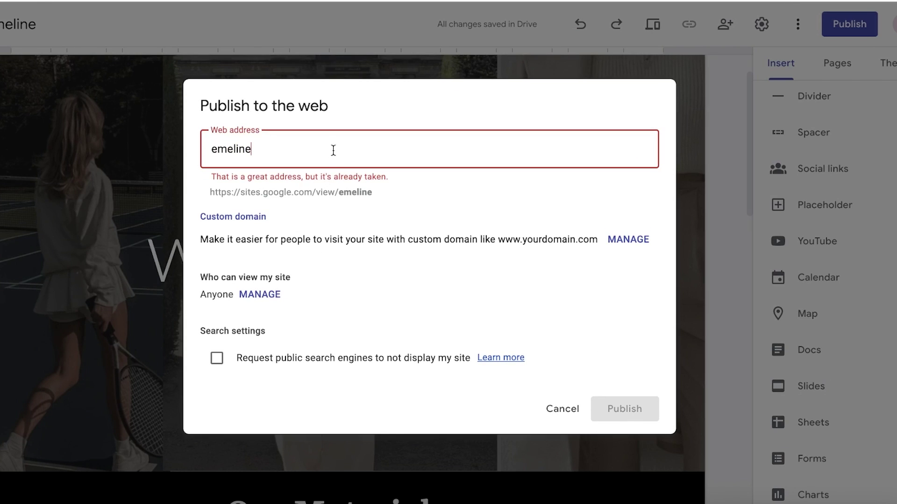
{"action": "type", "text": "designs"}
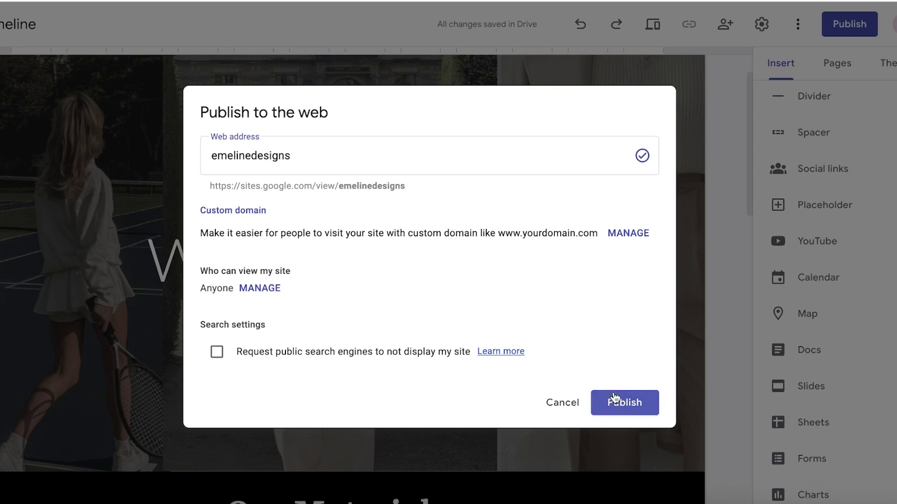
{"action": "left_click", "coordinate": [615, 400]}
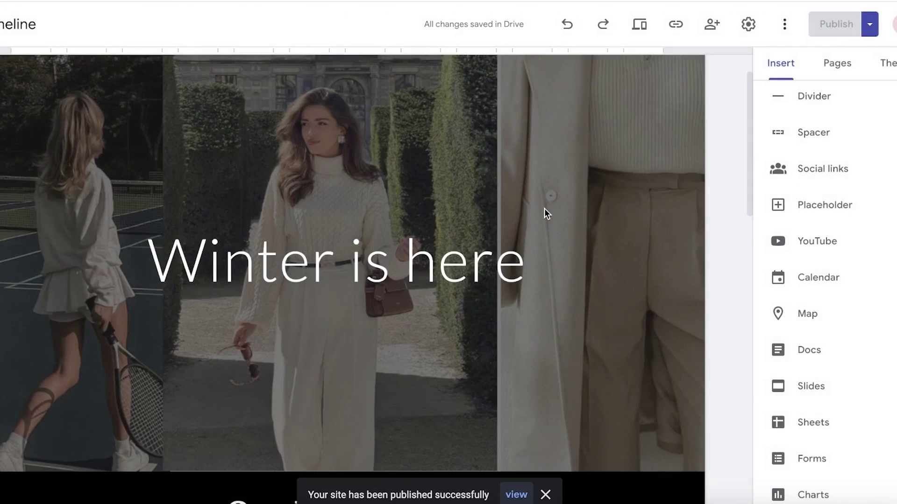
View the published site, look over its home page sections and open the cashmere page
{"action": "left_click", "coordinate": [521, 495]}
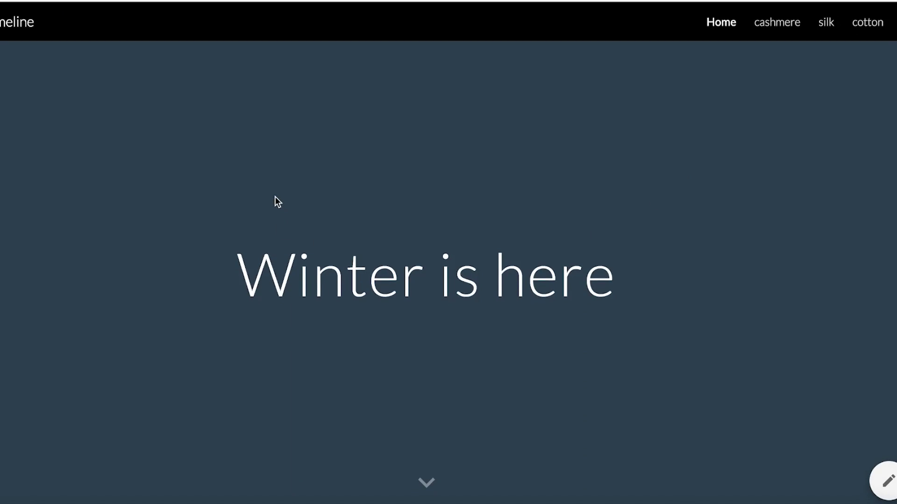
{"action": "scroll", "coordinate": [331, 73], "scroll_direction": "down", "scroll_amount": 10}
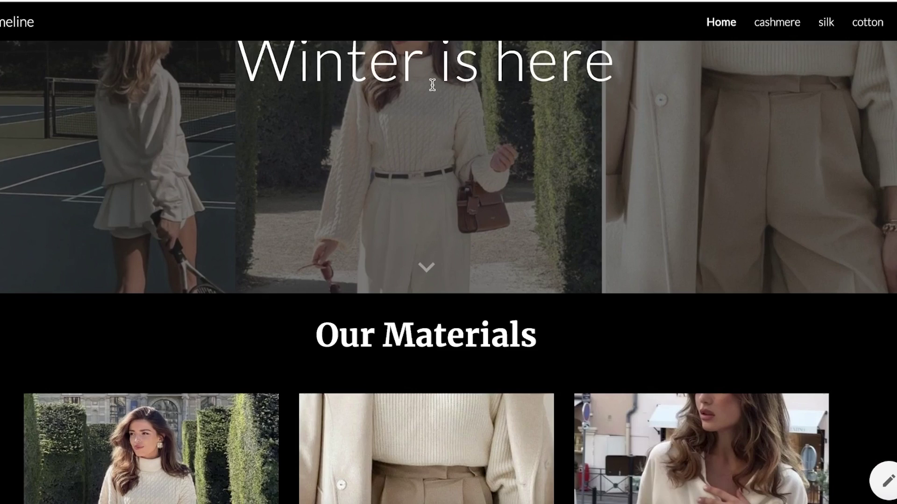
{"action": "scroll", "coordinate": [436, 95], "scroll_direction": "down", "scroll_amount": 6}
{"action": "scroll", "coordinate": [436, 98], "scroll_direction": "up", "scroll_amount": 12}
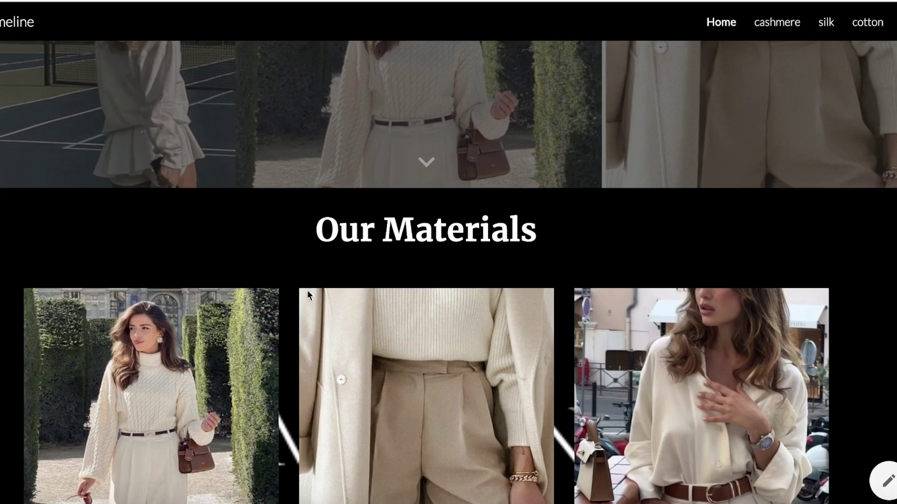
{"action": "scroll", "coordinate": [370, 331], "scroll_direction": "down", "scroll_amount": 3}
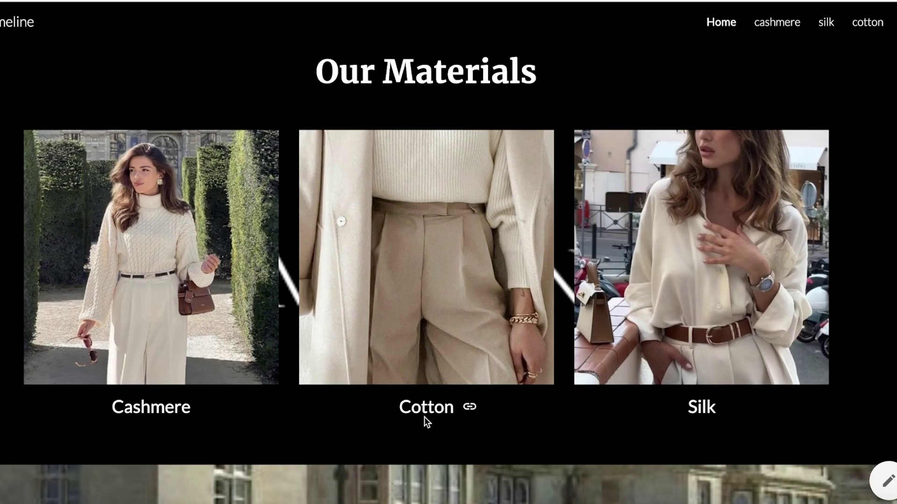
{"action": "scroll", "coordinate": [699, 80], "scroll_direction": "up", "scroll_amount": 5}
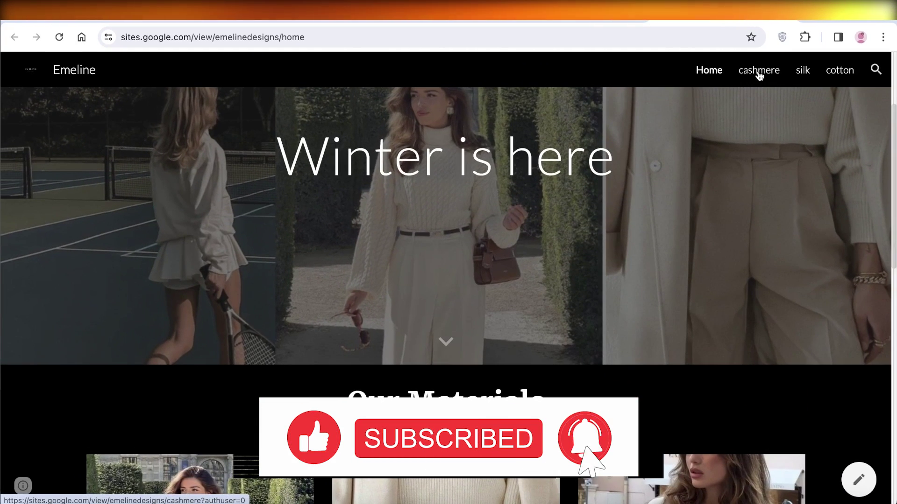
{"action": "left_click", "coordinate": [759, 71]}
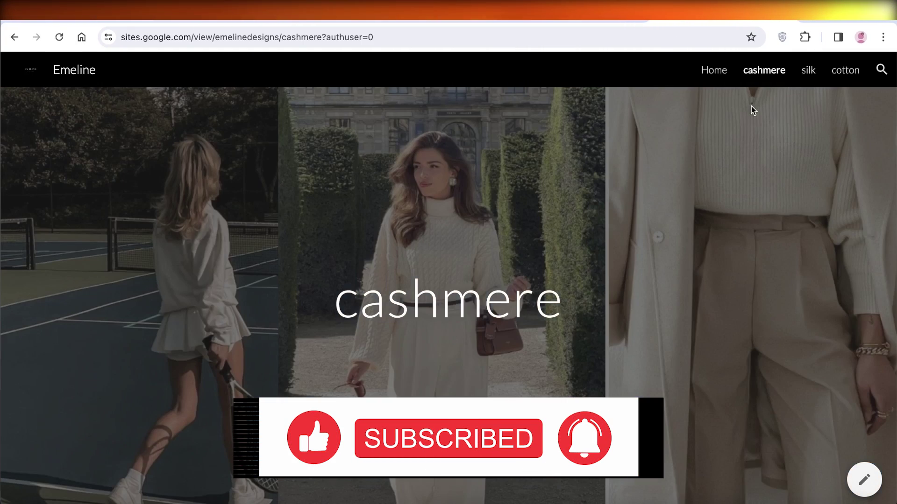